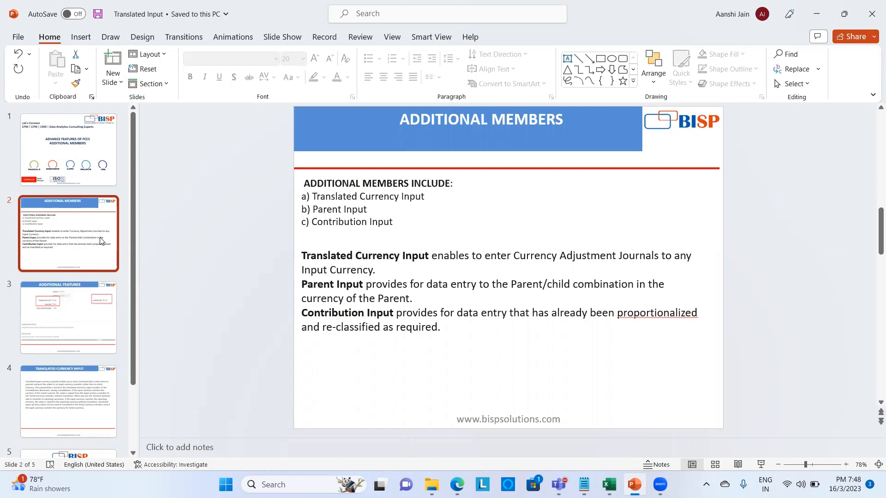
- Show slide 3, 'Additional Features', with Translated Currency, Parent and Contribution Input enabled
click(46, 322)
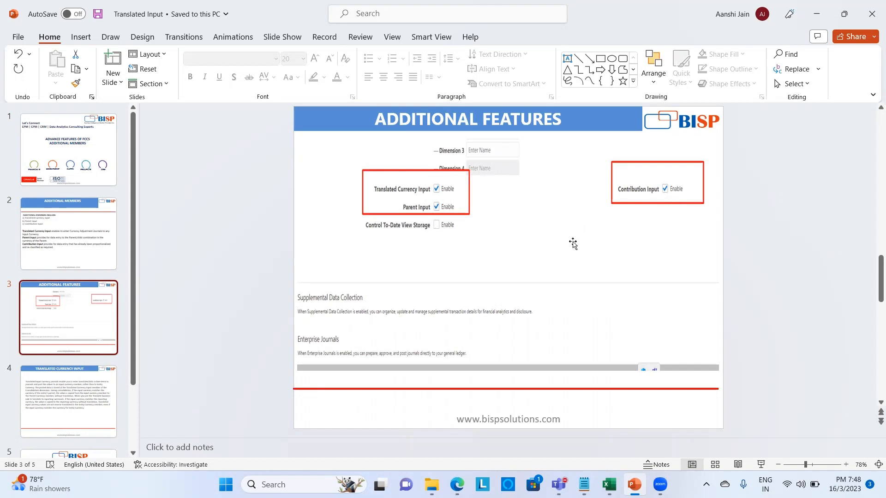
- In the EPM Cloud browser window, open the Dimensions editor and select the Consolidation dimension
mouse_move(456, 484)
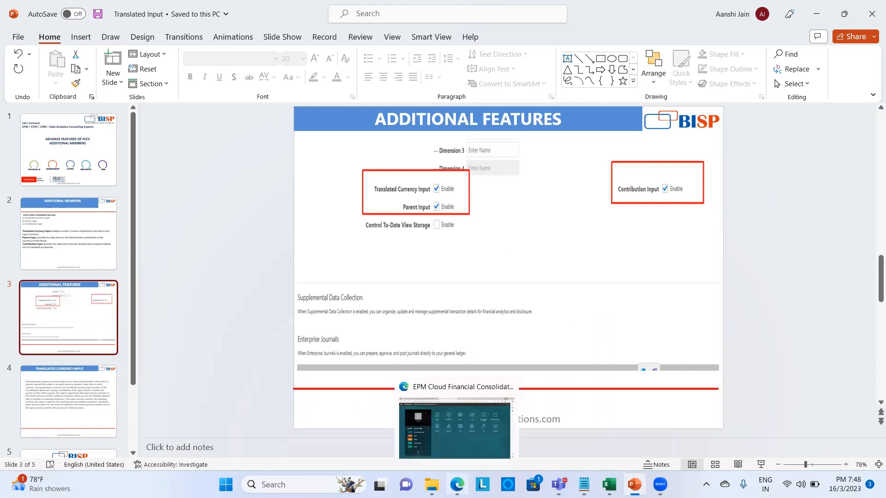
click(455, 426)
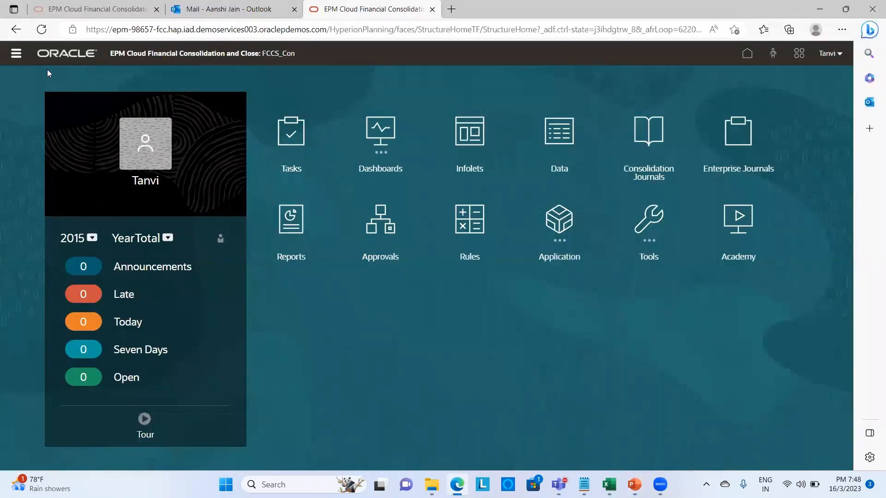
click(15, 53)
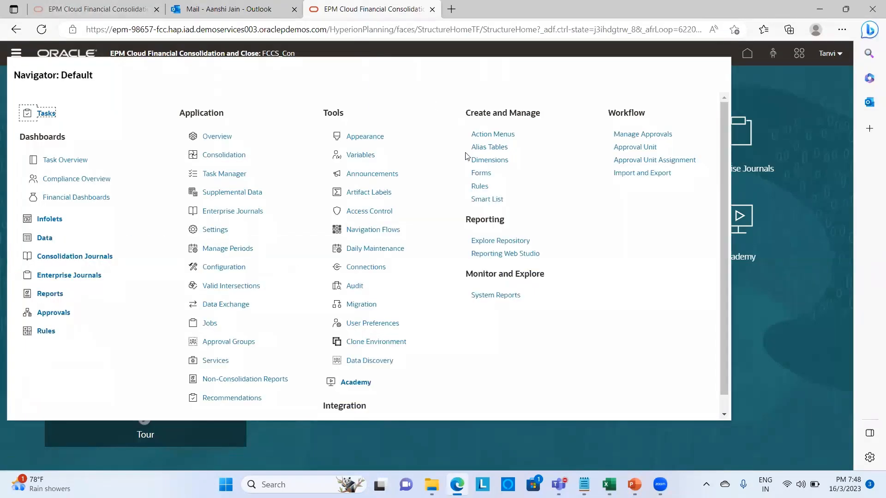
click(481, 162)
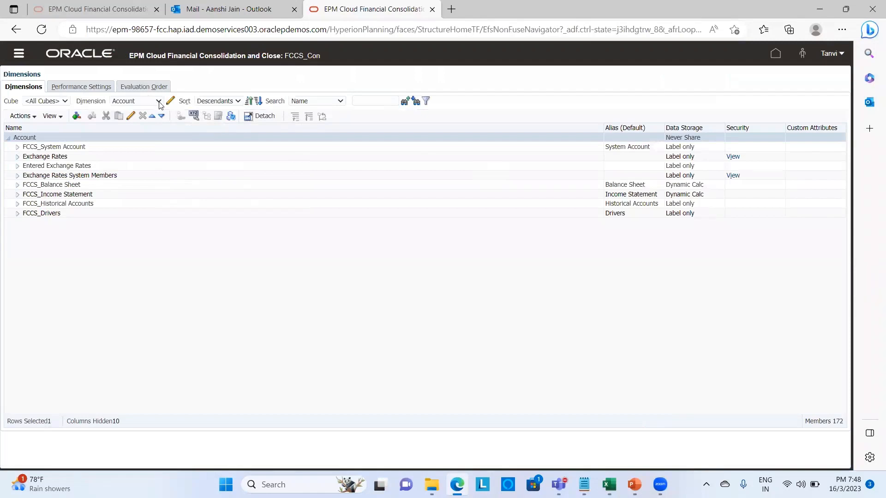
click(158, 101)
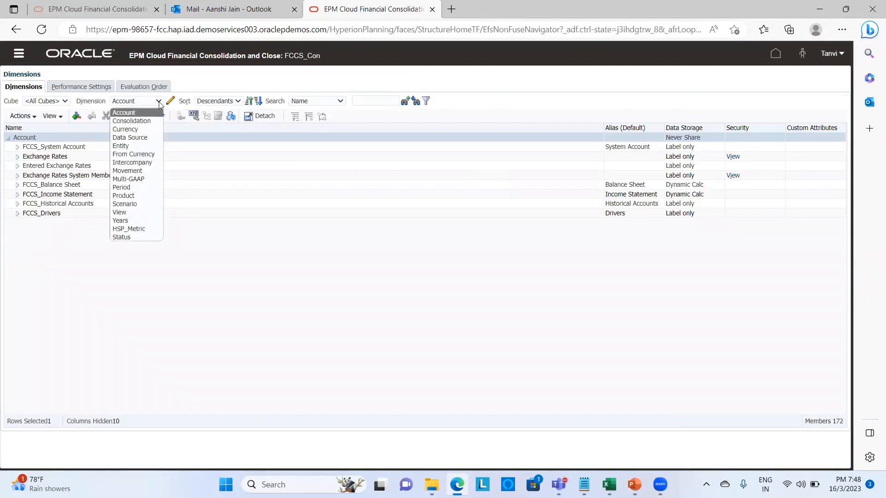
click(158, 122)
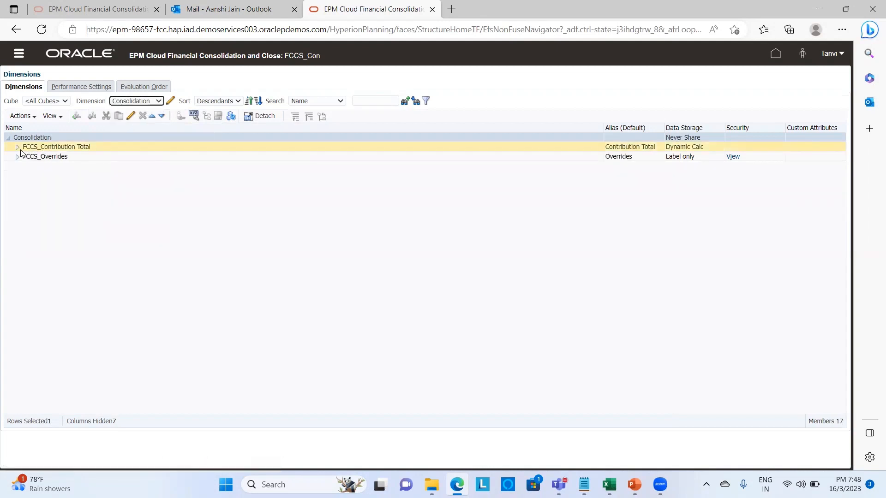
- Expand FCCS_Contribution Total, FCCS_Contribution, FCCS_Parent Total and FCCS_Entity Total in the Consolidation tree
click(19, 147)
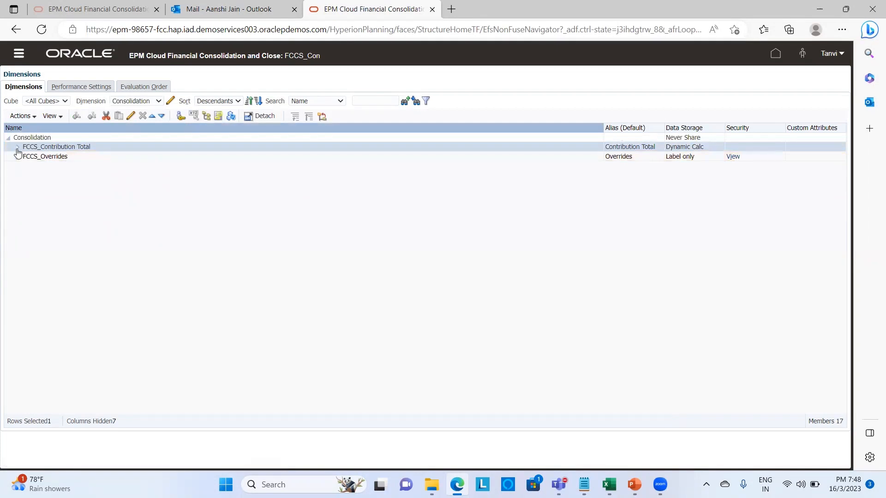
click(18, 147)
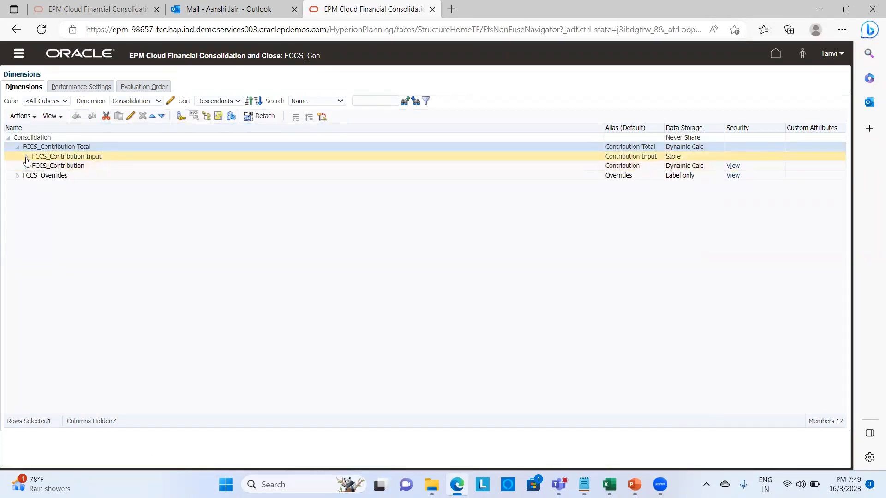
click(26, 156)
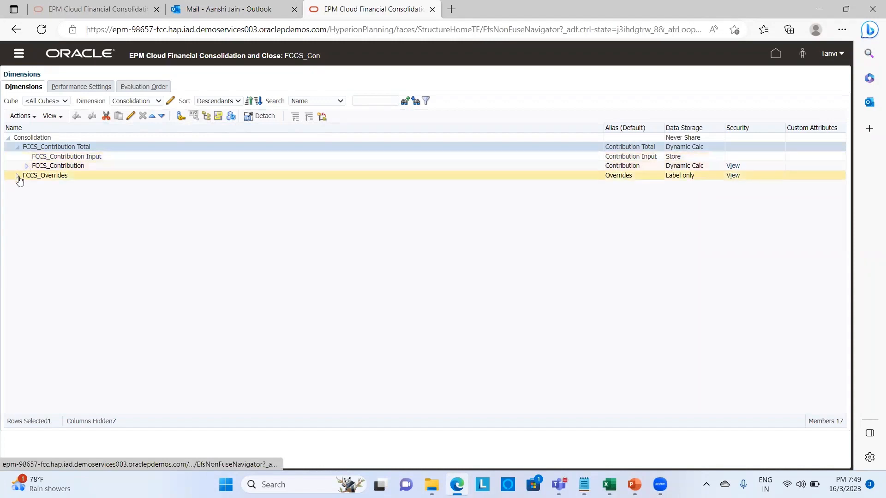
click(26, 167)
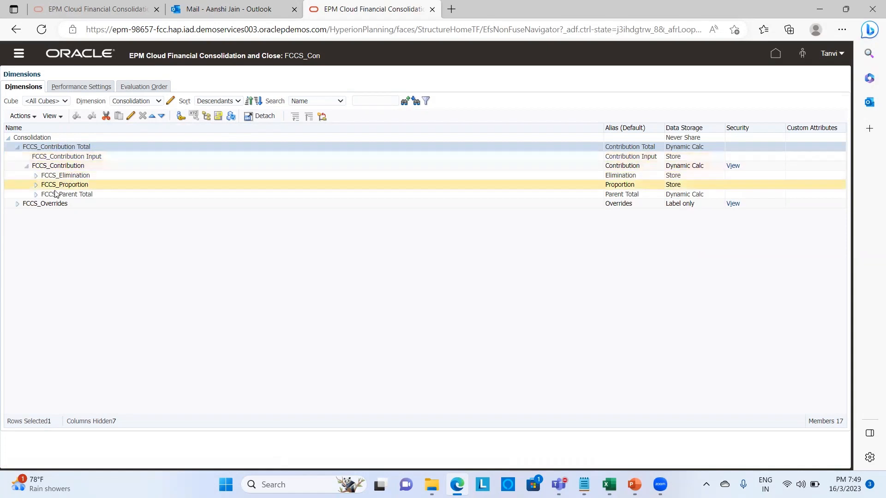
click(36, 195)
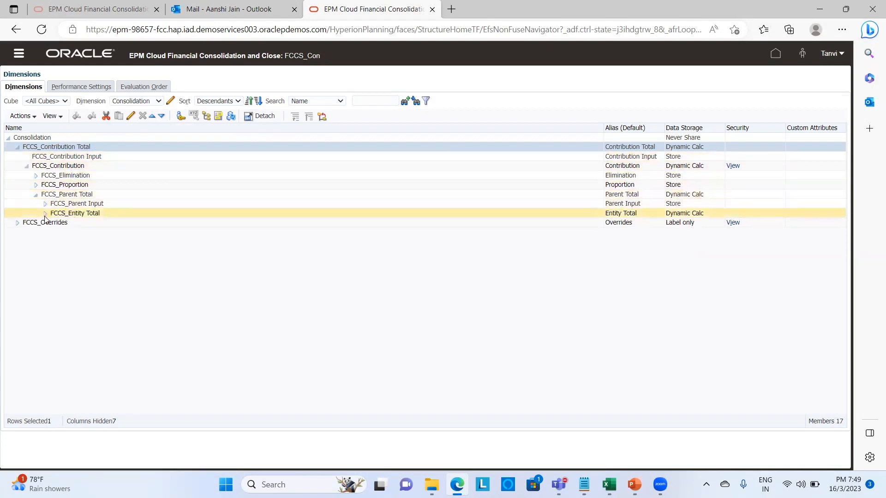
click(45, 216)
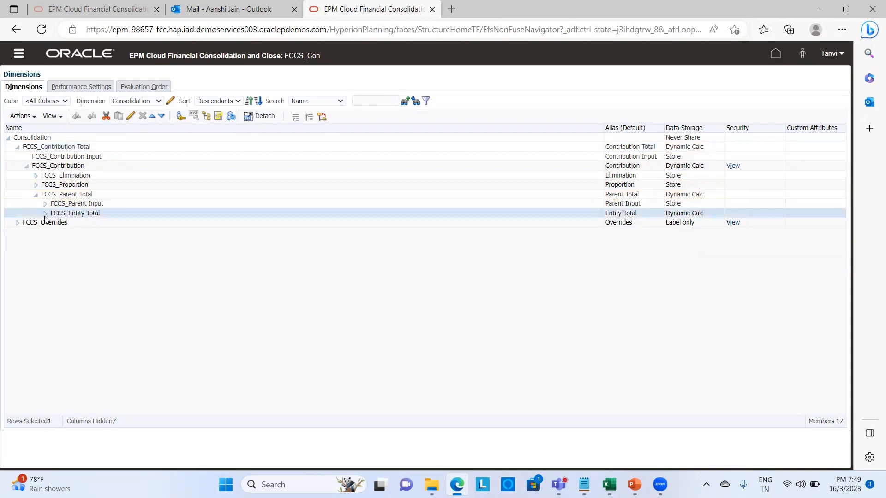
click(44, 216)
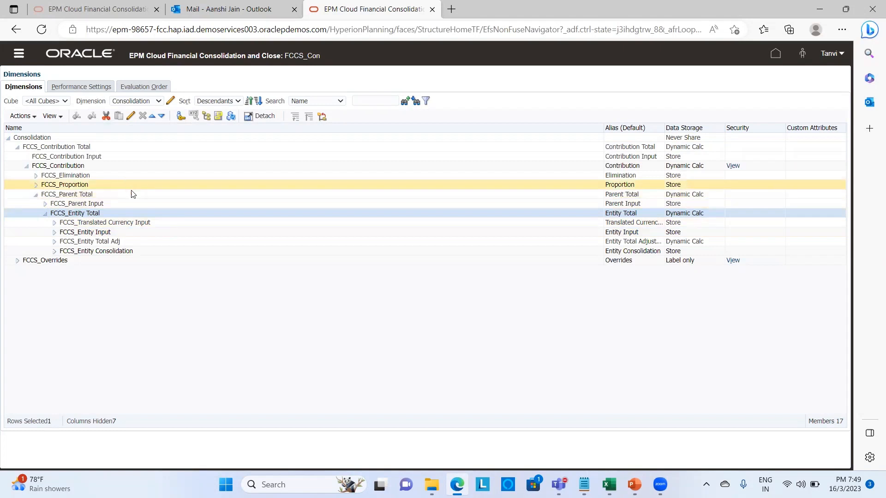
click(46, 204)
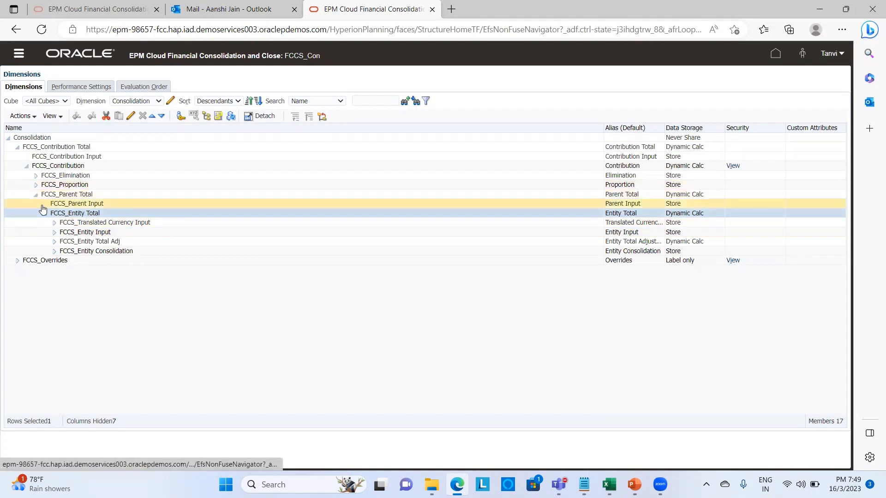
- Select FCCS_Contribution Input, FCCS_Parent Input and FCCS_Translated Currency Input in turn
click(118, 161)
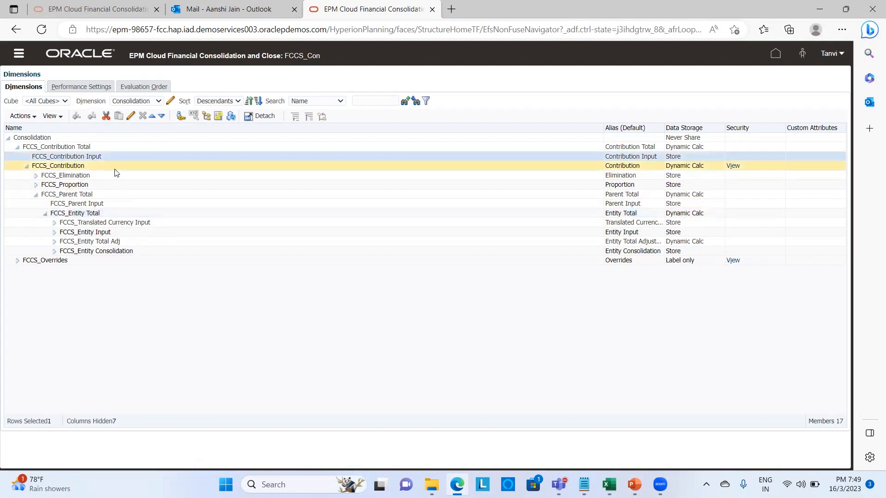
click(114, 206)
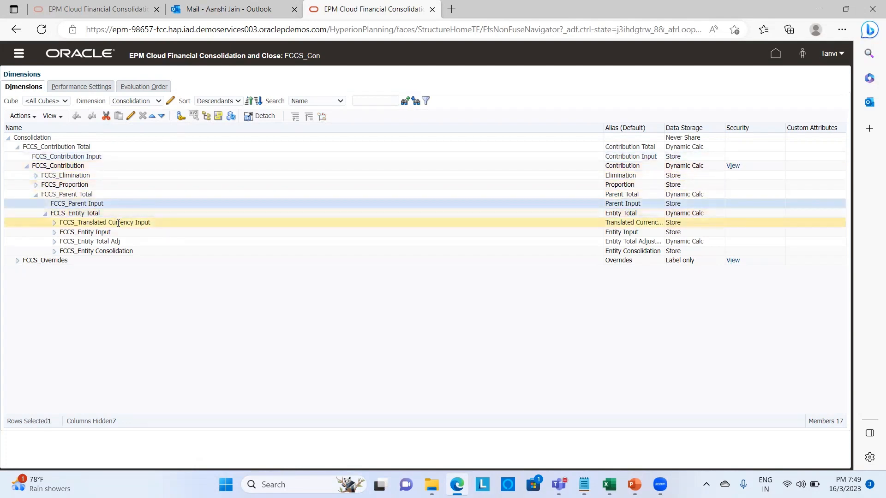
click(118, 223)
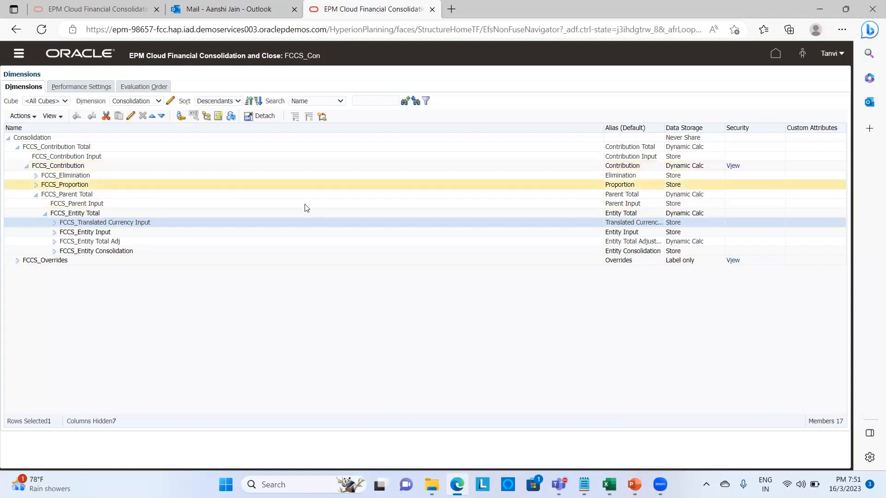
- Review the Additional Consolidation Members options under Configuration's Enable Features, then return home
click(776, 54)
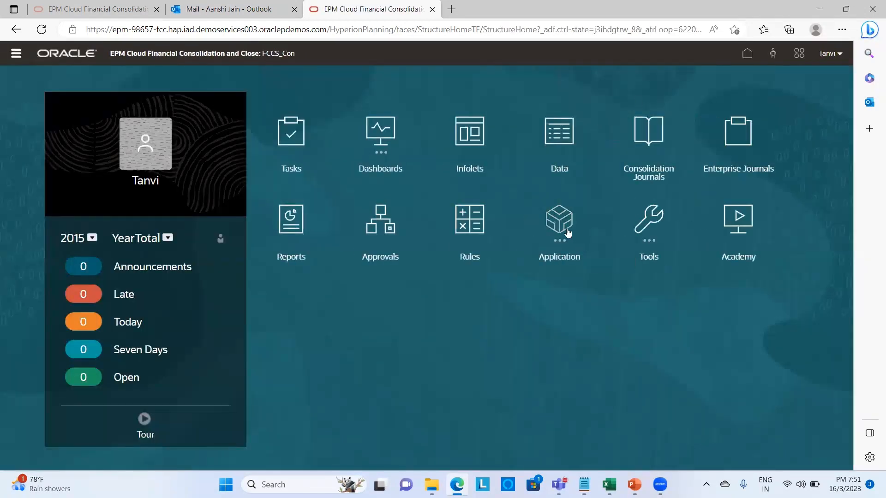
click(568, 233)
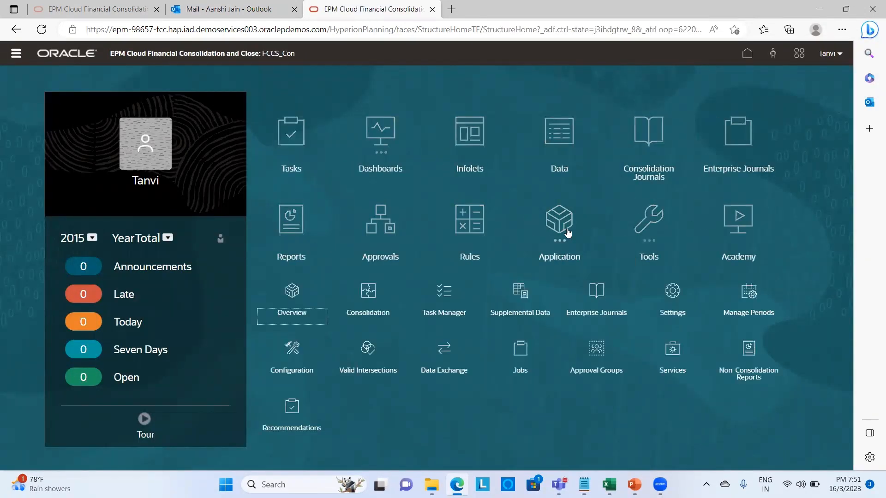
click(292, 356)
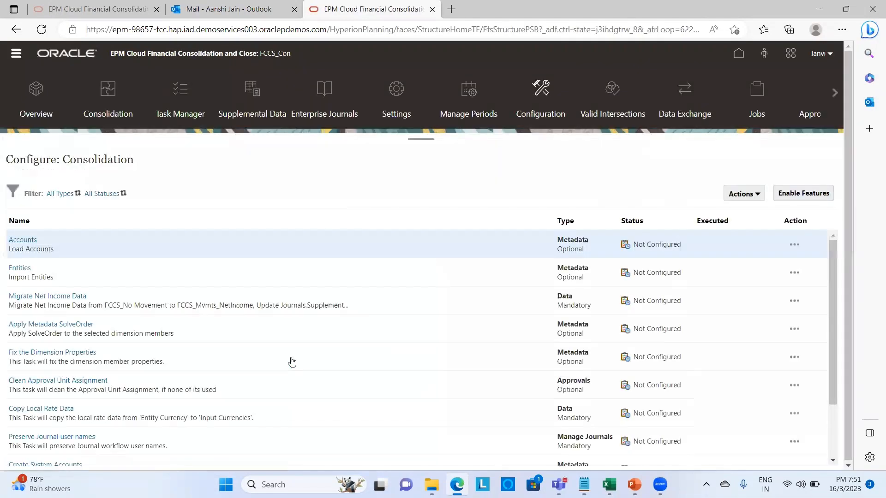
click(815, 196)
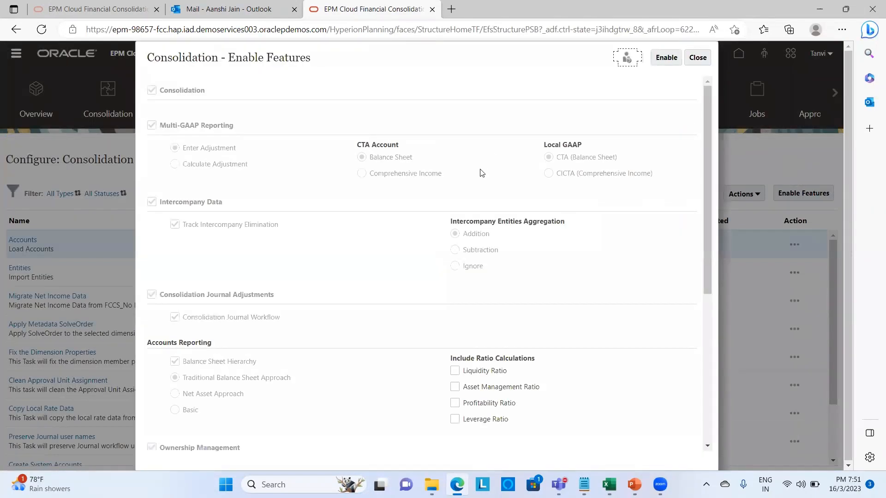
scroll(400, 290, down, 3)
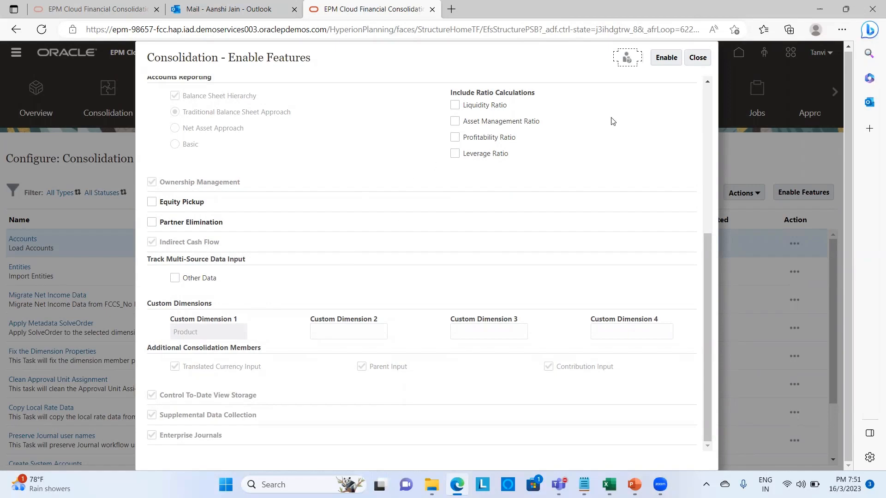
click(697, 64)
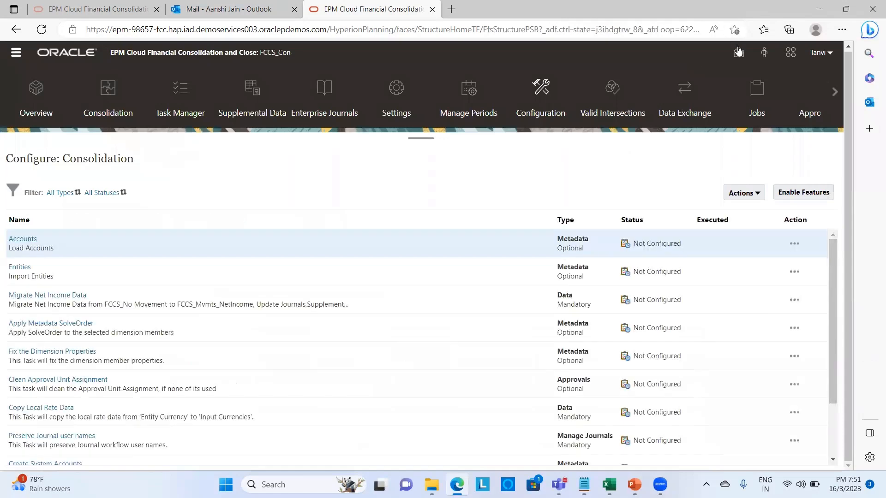
click(740, 52)
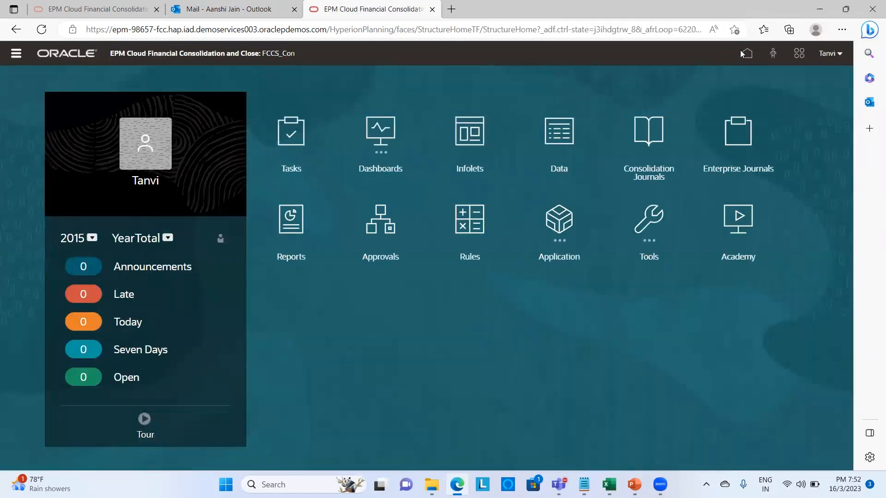
- Go to Application > Overview > Dimensions and open the Data Source dimension's members
click(563, 222)
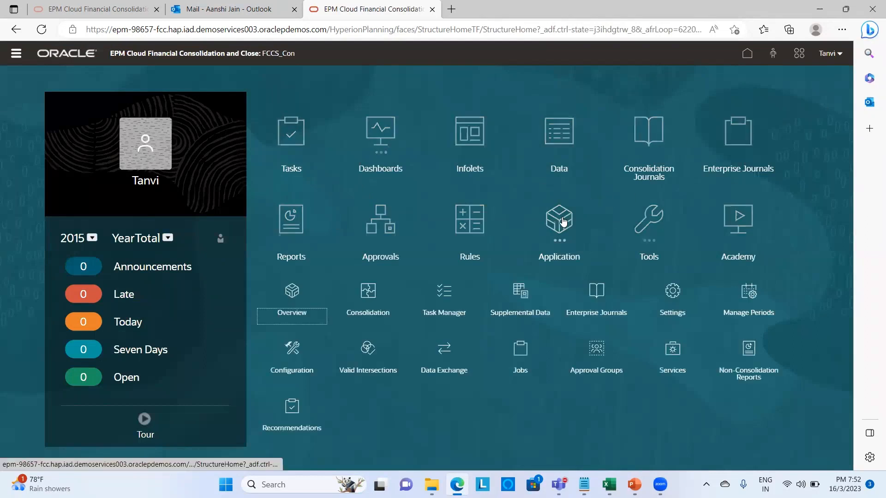
click(292, 294)
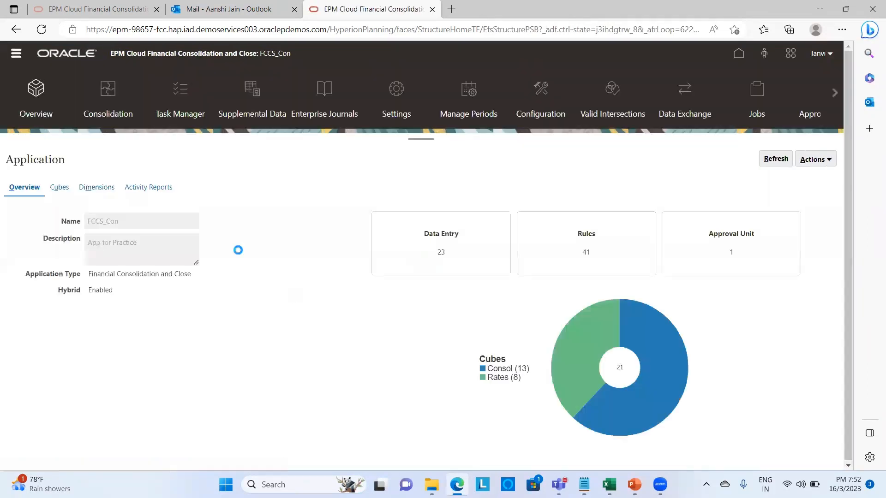
click(106, 189)
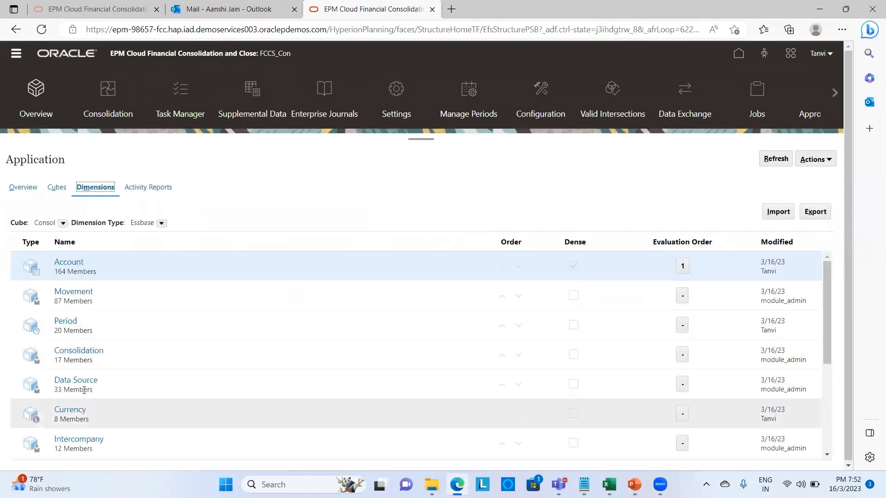
click(82, 382)
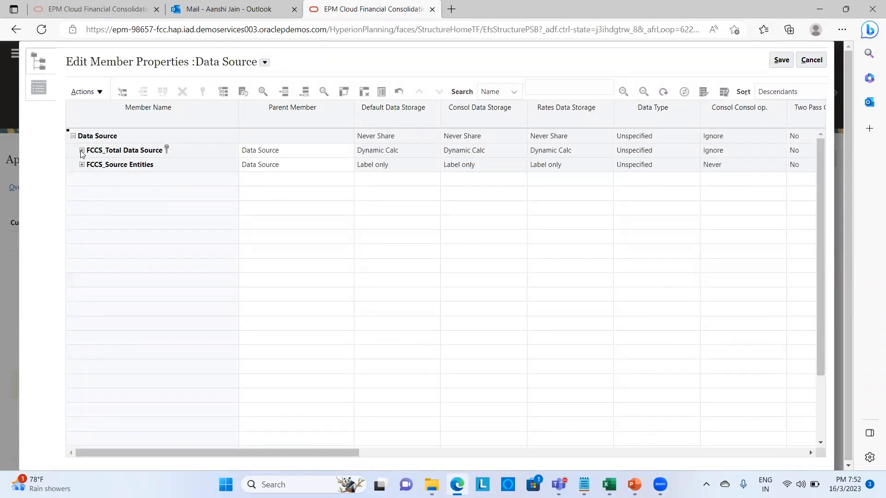
- Expand FCCS_Total Data Source and FCCS_TotalInputAndAdjusted, then start adding a child under FCCS_TotalInputAndAdjusted
click(82, 150)
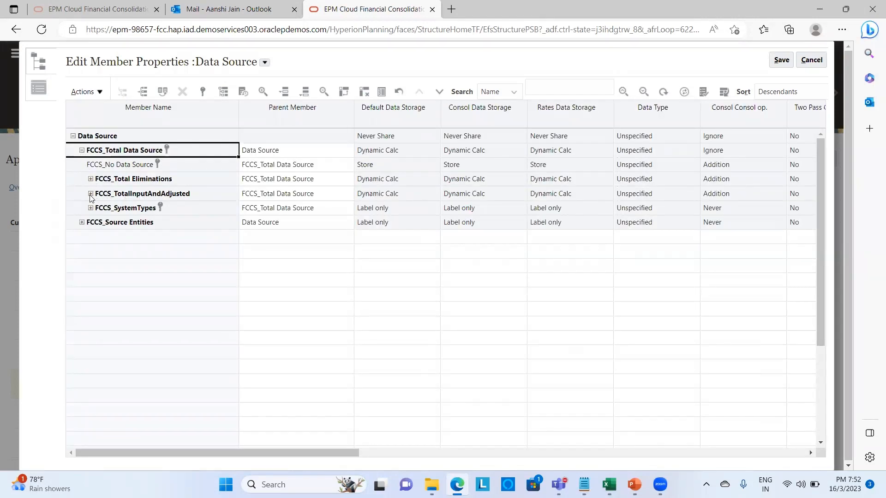
click(90, 194)
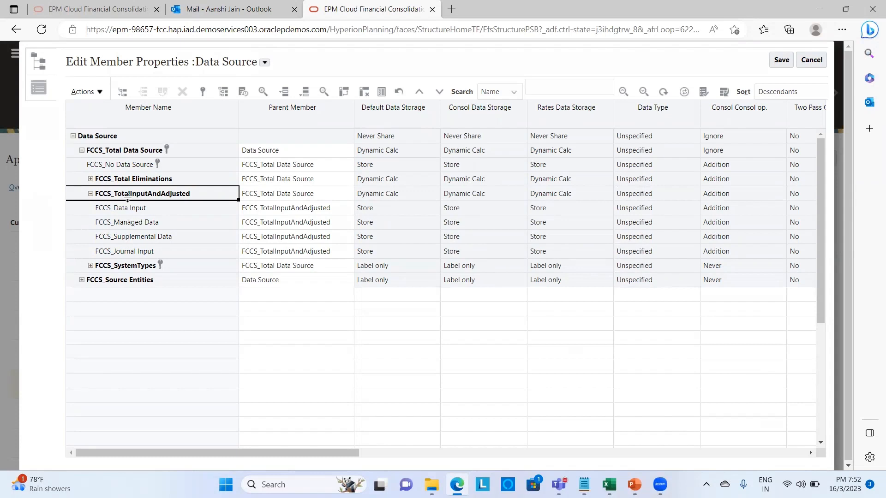
click(122, 94)
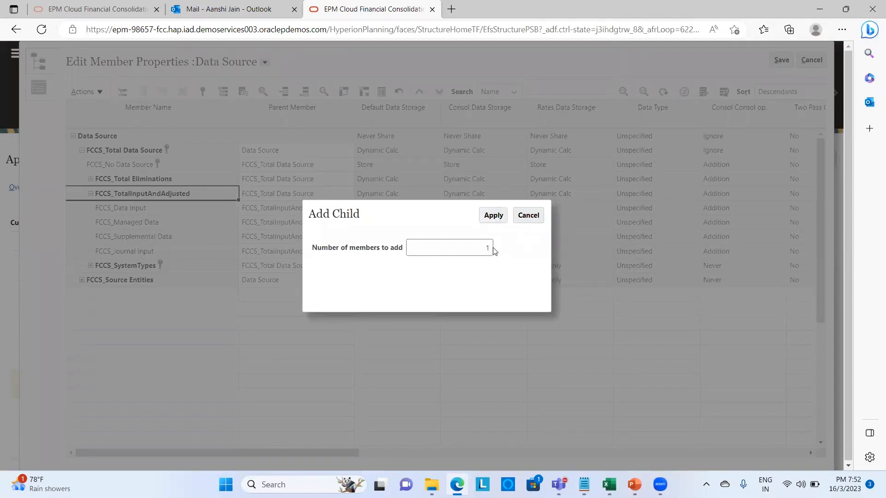
- Add one child under FCCS_TotalInputAndAdjusted and name it Total Journal
click(492, 215)
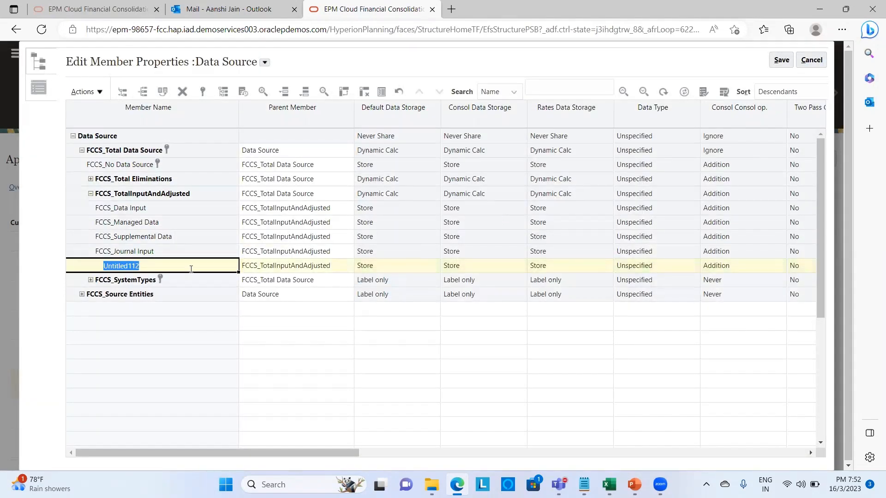
key(BackSpace)
text(Toy)
text(tal Jo)
text(urnal)
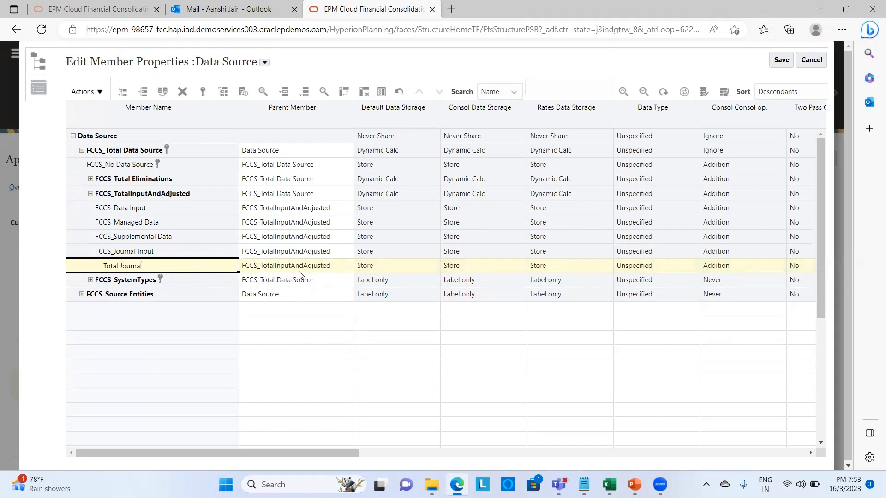
click(390, 268)
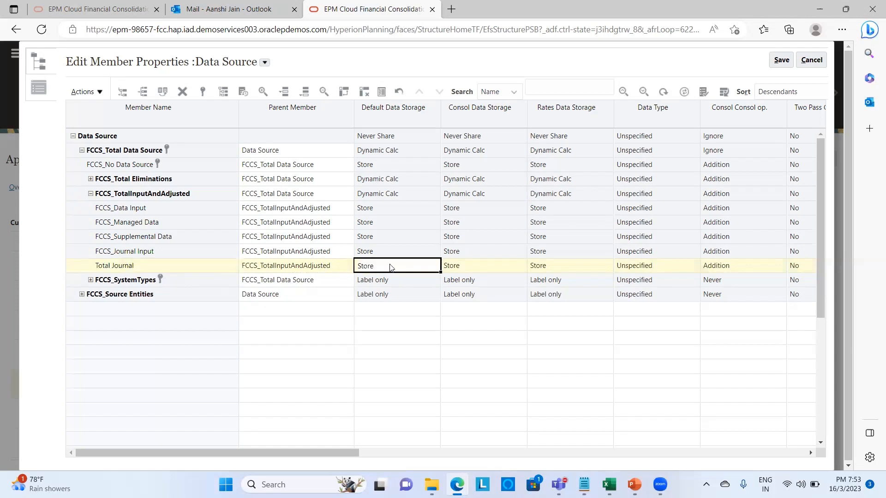
- Set Total Journal's default, consol and rates data storage to Dynamic Calc and save
click(434, 269)
click(430, 282)
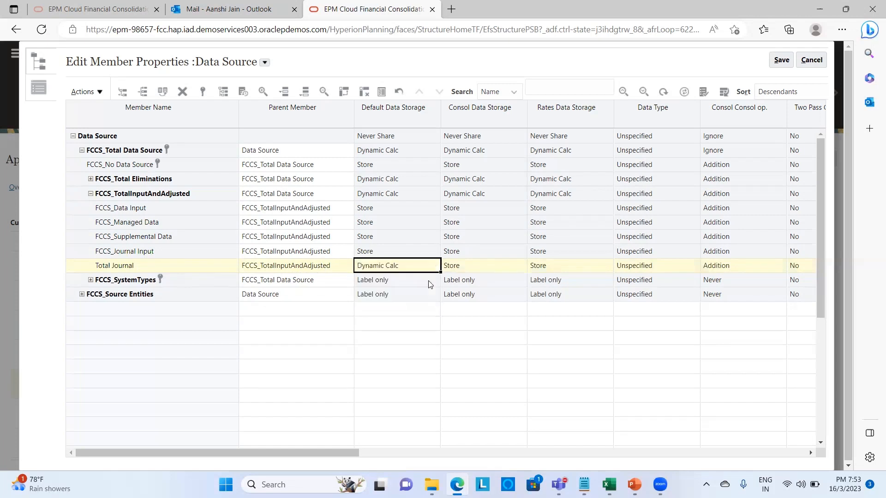
click(481, 266)
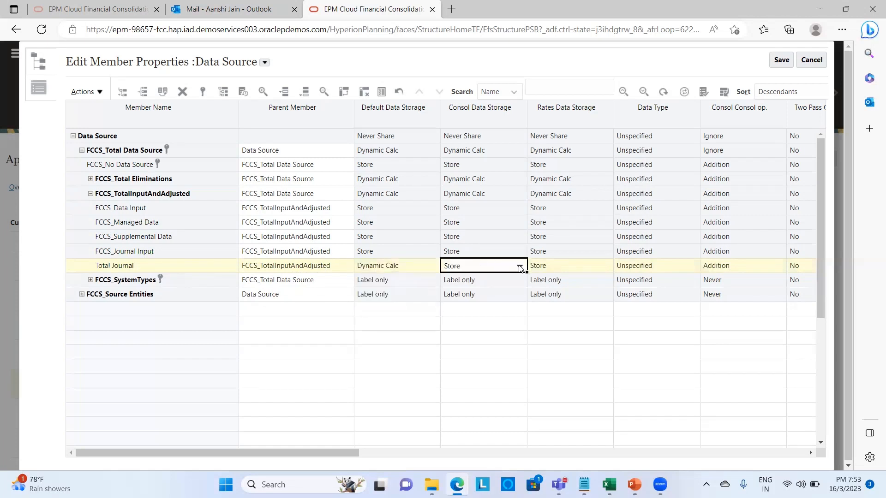
click(520, 268)
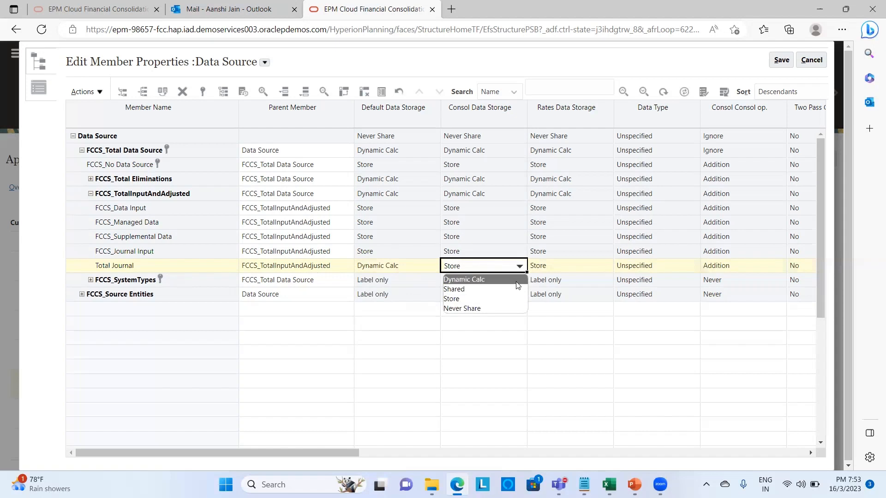
click(517, 281)
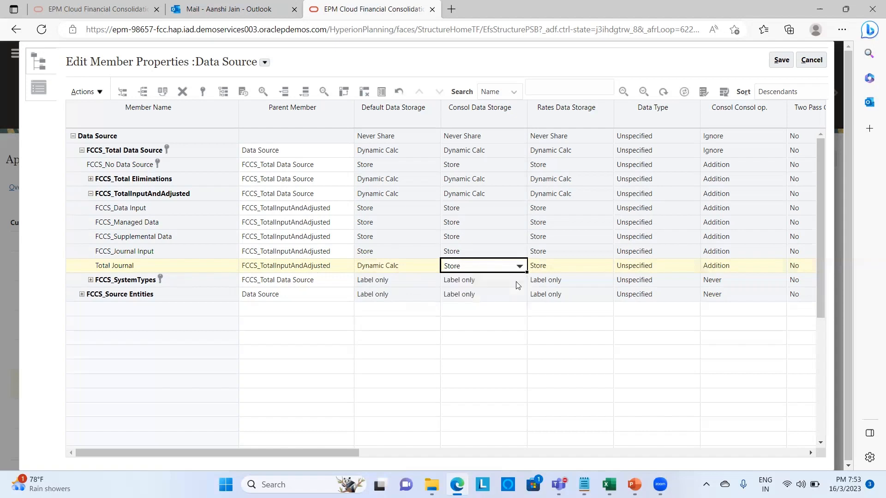
click(556, 266)
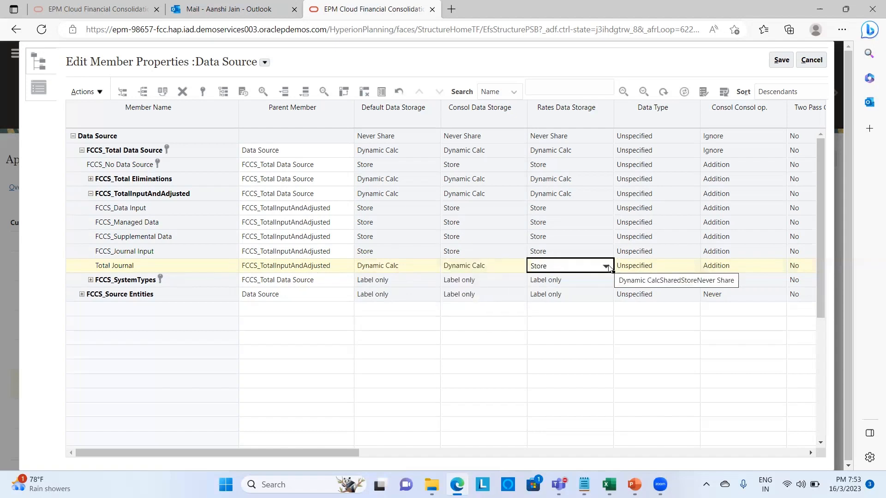
click(606, 267)
click(604, 279)
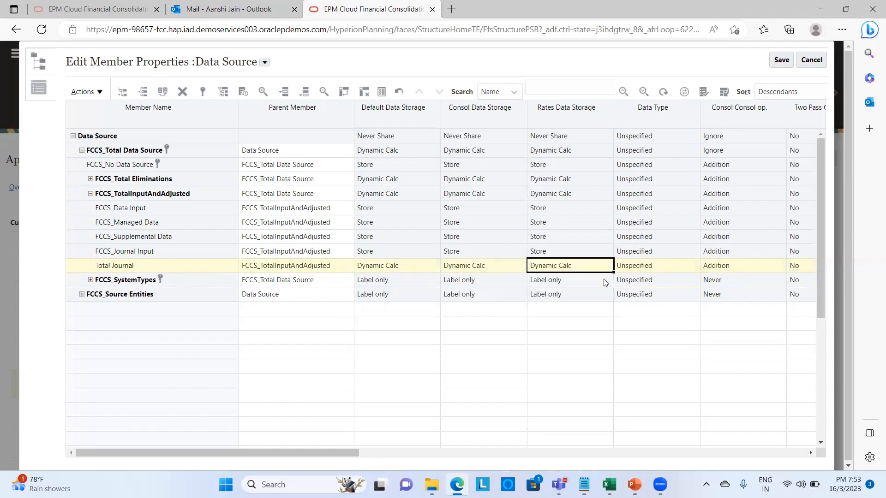
click(780, 60)
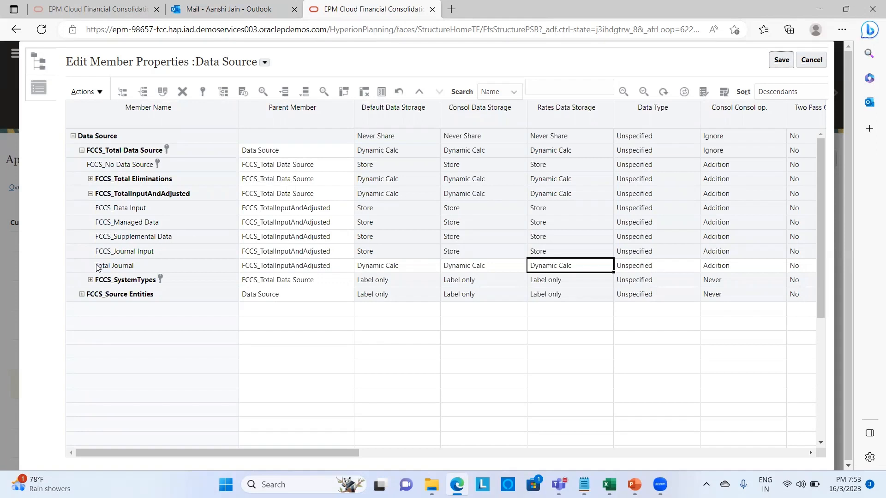
click(162, 257)
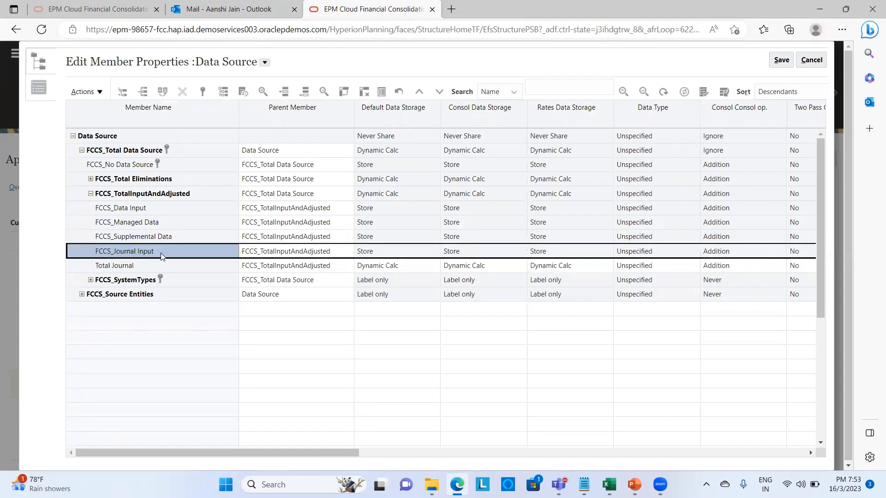
- Make Total Journal the parent of FCCS_Journal Input, save, and start adding a child under Total Journal
click(334, 251)
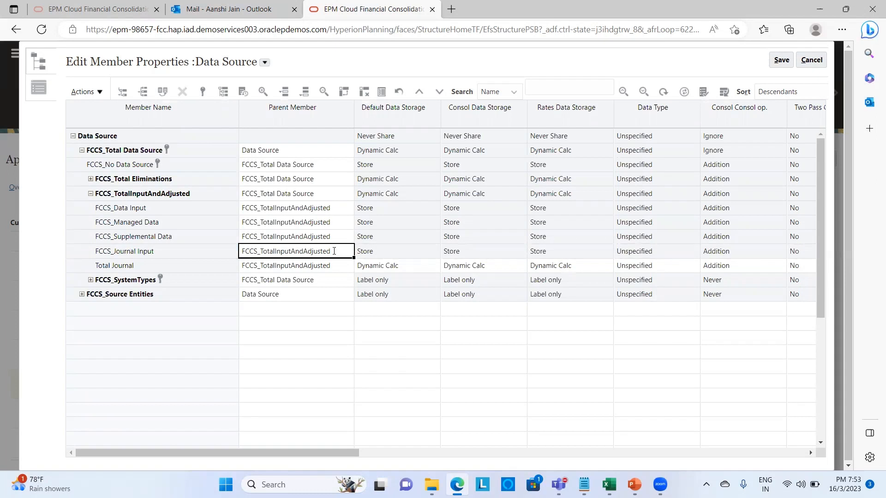
double_click(334, 251)
click(334, 251)
key(BackSpace)
key(BackSpace)
key(BackSpace)
key(BackSpace)
key(BackSpace)
key(BackSpace)
key(BackSpace)
key(BackSpace)
key(BackSpace)
key(BackSpace)
key(BackSpace)
key(BackSpace)
key(BackSpace)
key(BackSpace)
key(BackSpace)
key(BackSpace)
key(BackSpace)
key(BackSpace)
key(BackSpace)
key(BackSpace)
key(BackSpace)
key(BackSpace)
key(BackSpace)
key(BackSpace)
key(BackSpace)
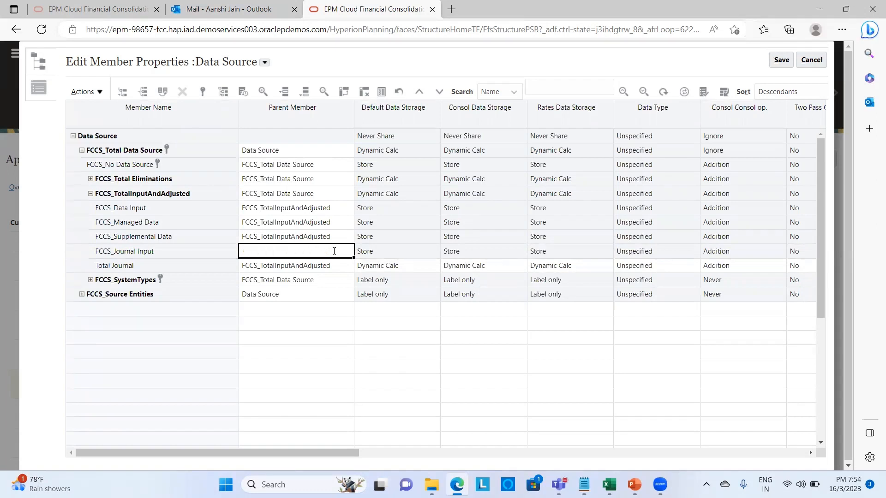
text(Total Journal)
click(286, 328)
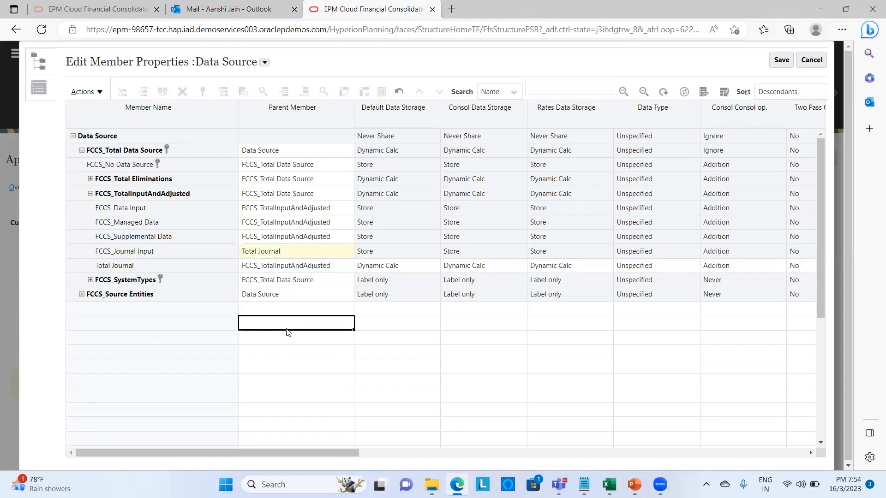
click(782, 61)
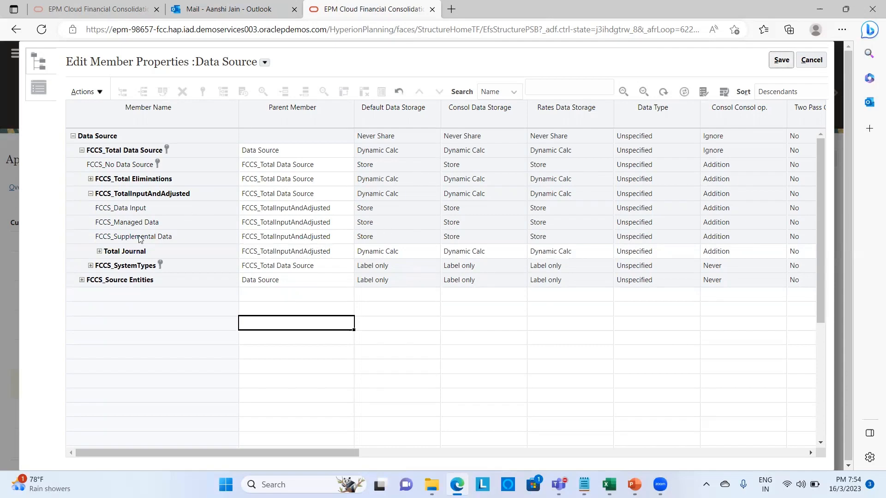
click(99, 251)
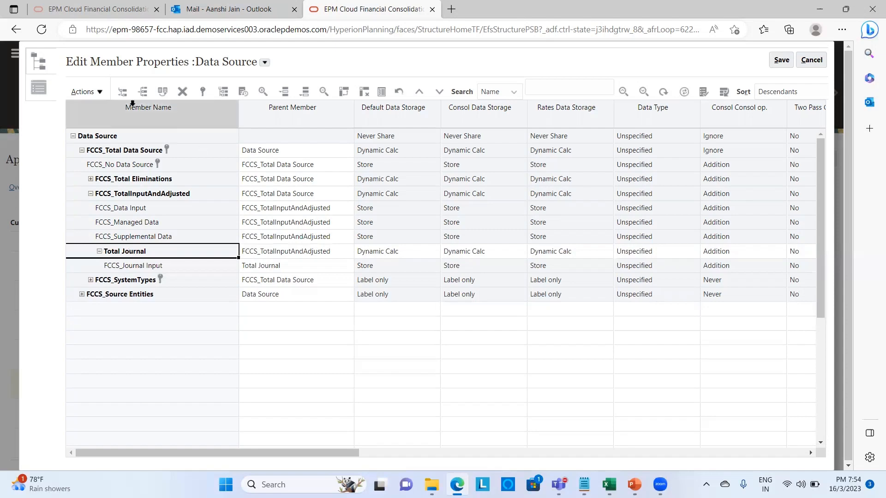
click(123, 93)
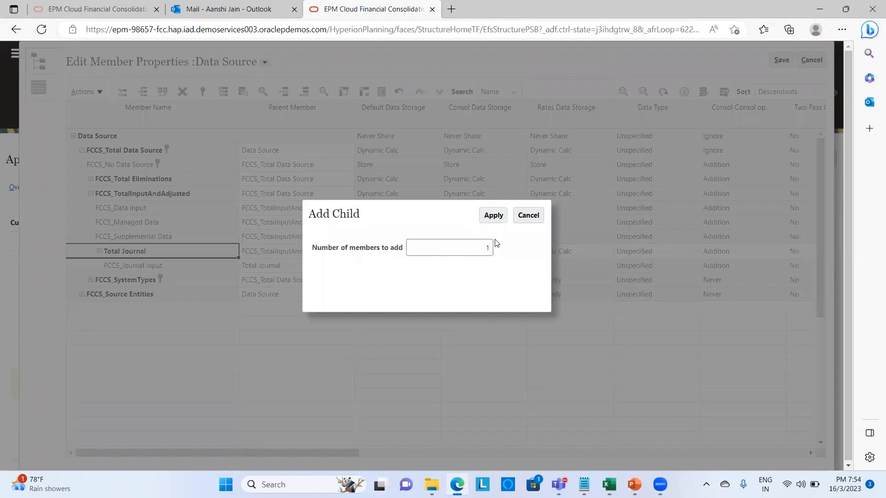
- Add one child to Total Journal and rename Untitled127 to DS_USD
click(501, 220)
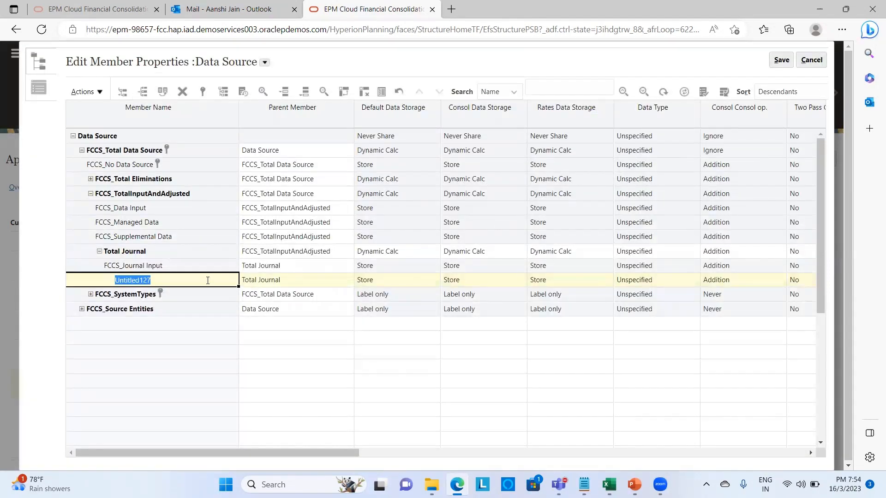
click(207, 280)
key(BackSpace)
key(BackSpace)
key(BackSpace)
key(BackSpace)
key(BackSpace)
key(BackSpace)
key(BackSpace)
key(BackSpace)
key(BackSpace)
key(BackSpace)
key(BackSpace)
text(DS)
text(USD)
click(332, 283)
click(332, 280)
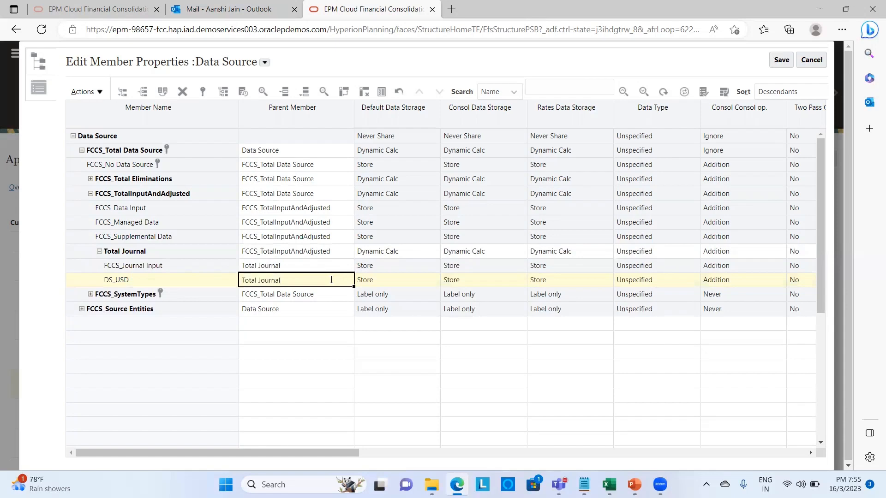
- Set DS_USD's Source Data Type to Journal and Source Currency Type to USD
click(813, 452)
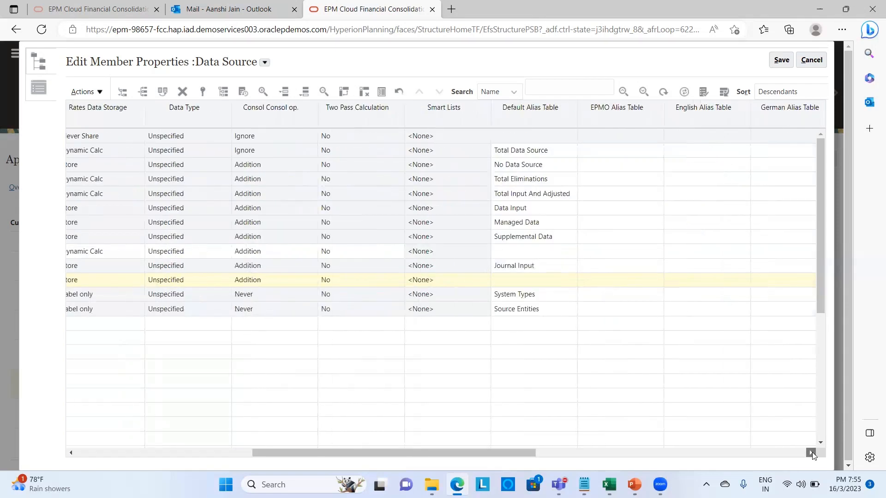
click(811, 453)
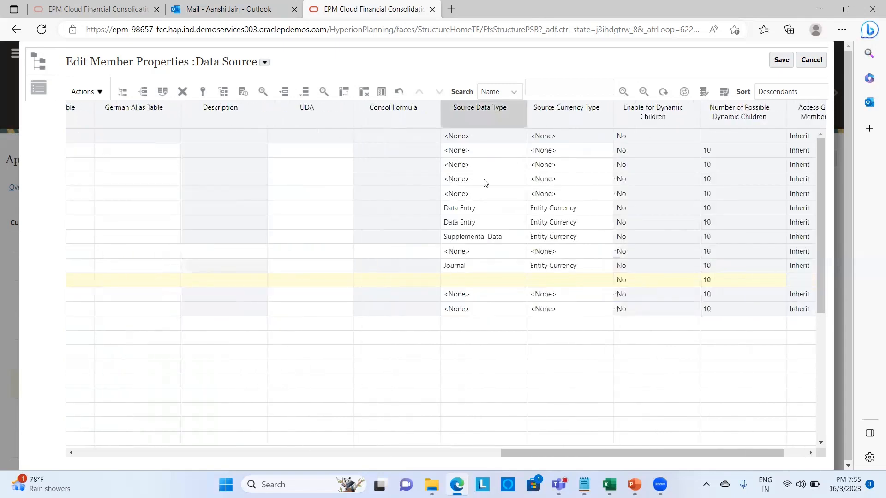
click(477, 281)
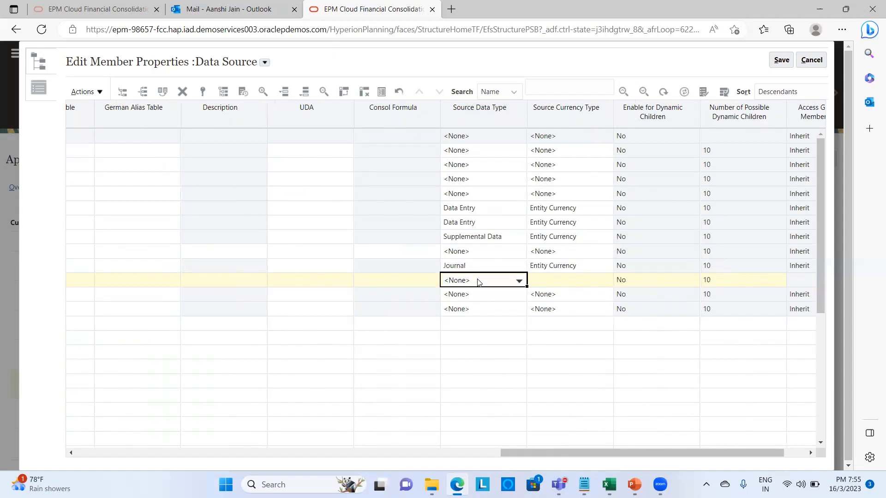
click(521, 284)
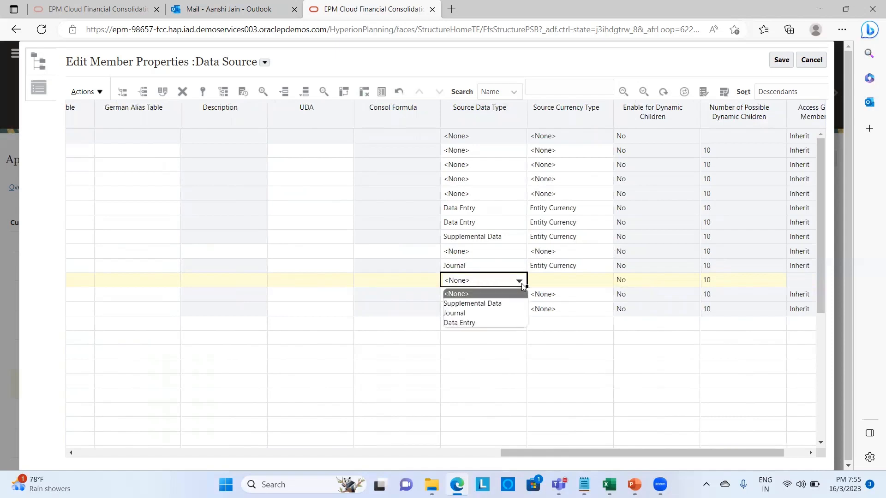
click(513, 316)
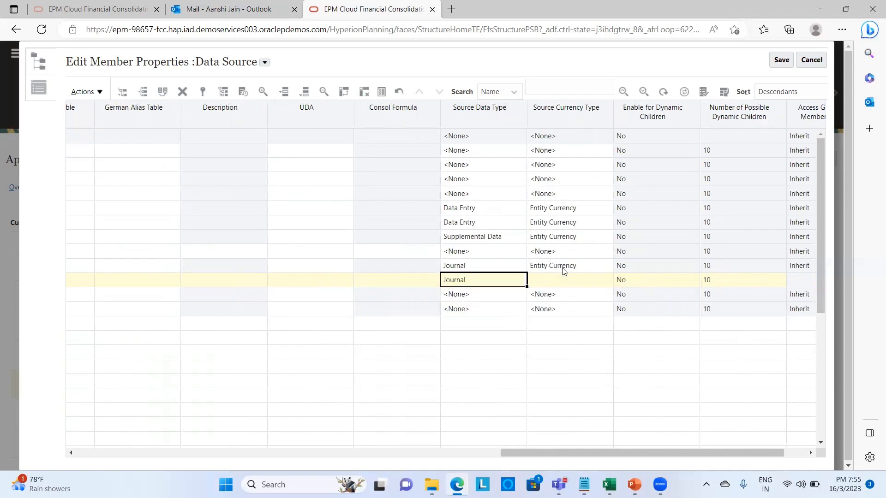
click(565, 282)
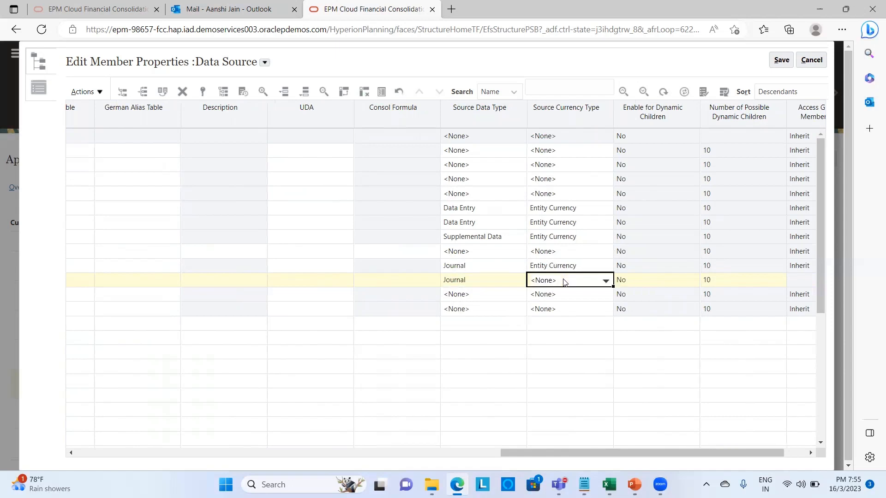
click(607, 282)
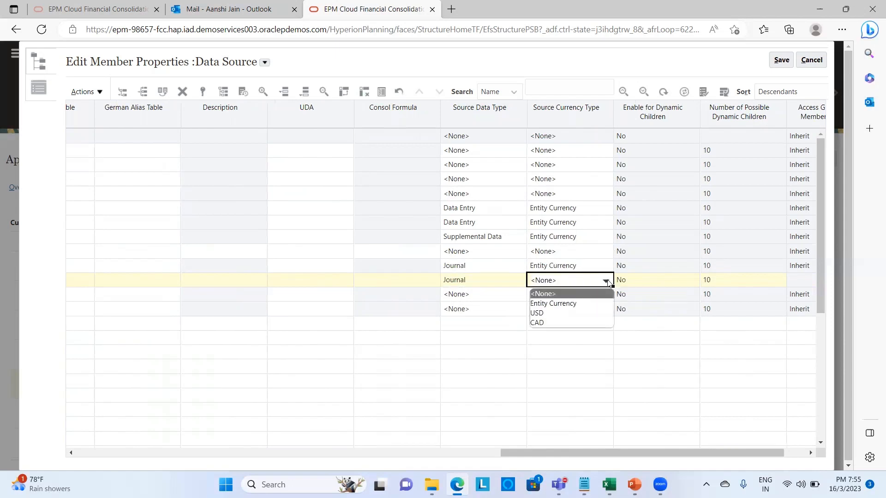
click(591, 313)
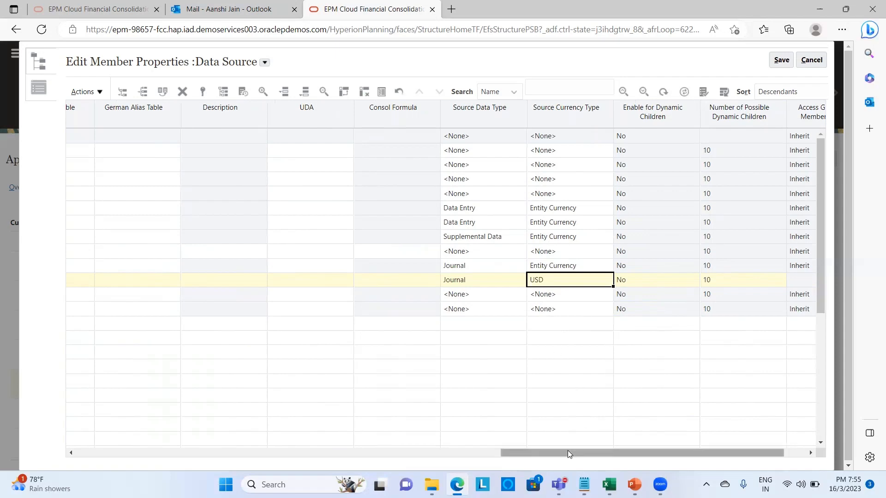
- Save DS_USD's settings and close the member properties editor
drag(567, 452, 143, 453)
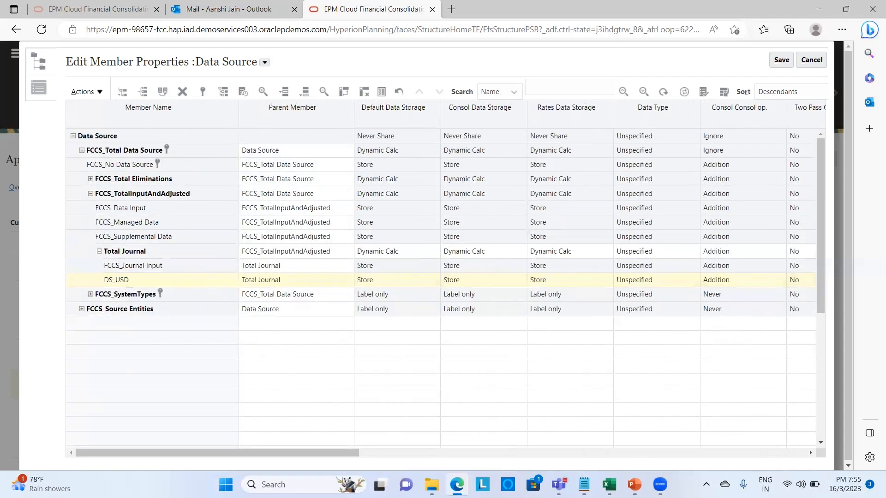
click(781, 61)
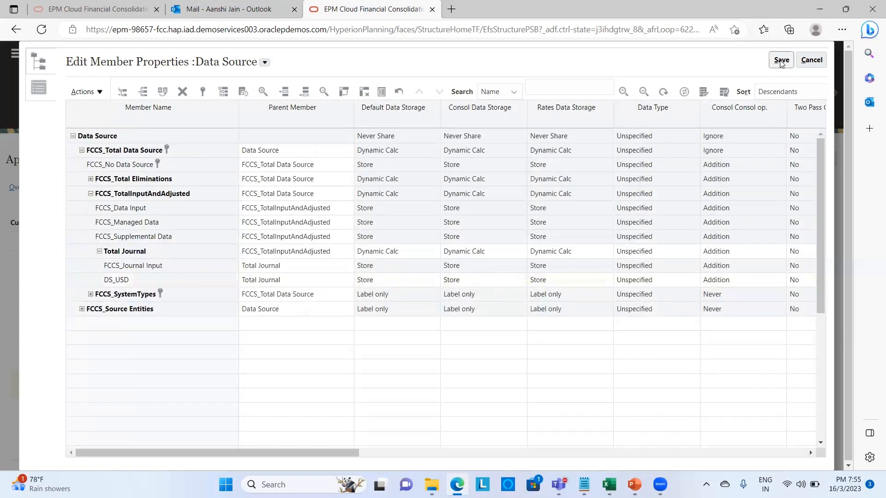
click(820, 61)
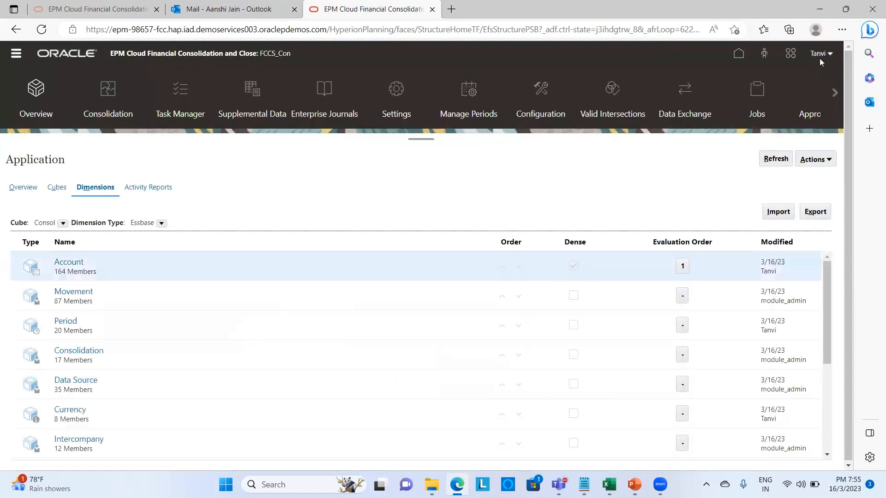
- Open the Enter Exchange Rates - Single Period form from the Navigator's Data library
click(17, 55)
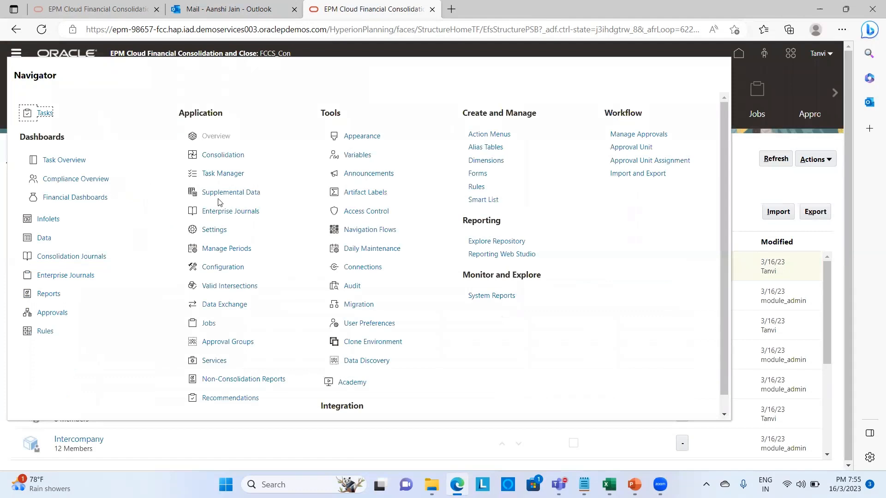
click(49, 237)
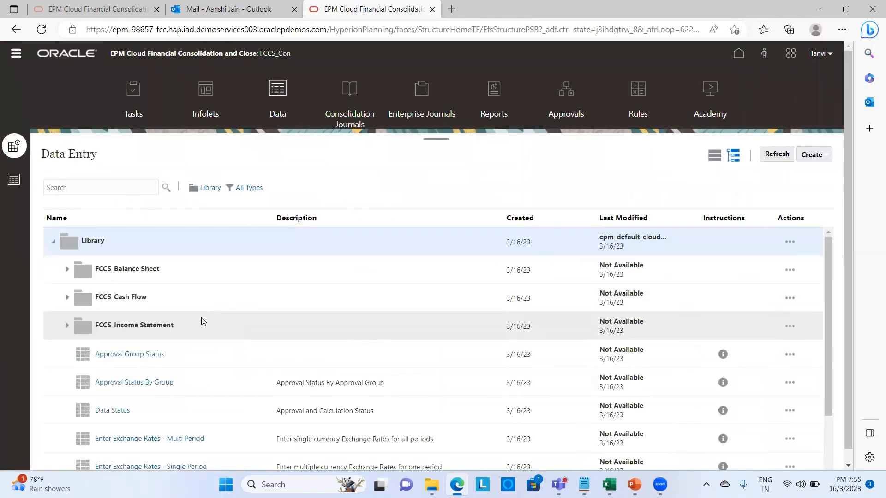
scroll(221, 347, down, 3)
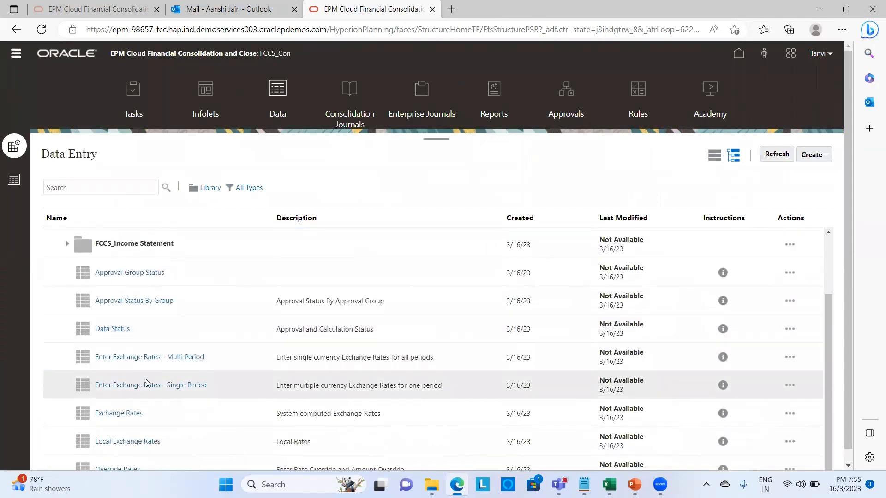
click(138, 385)
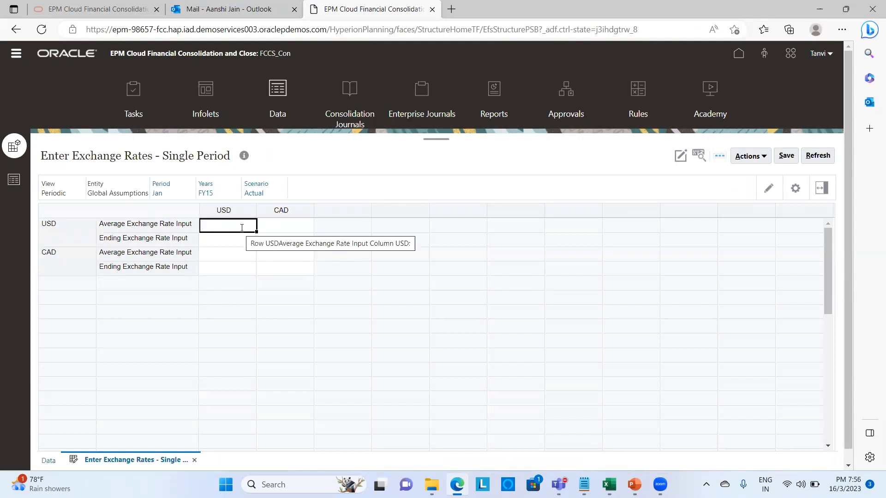
- Enter Jan FY15 rates: USD average and ending 1, CAD average 0.50 and ending 0.75
text(1)
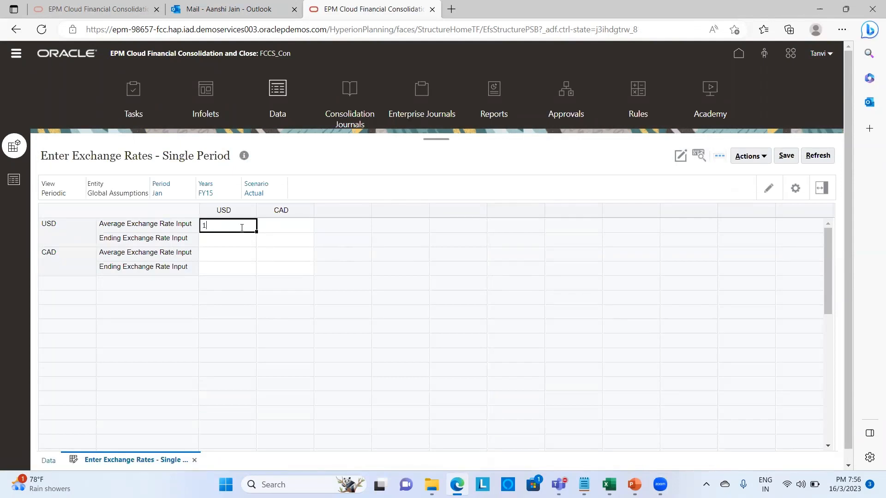
click(239, 242)
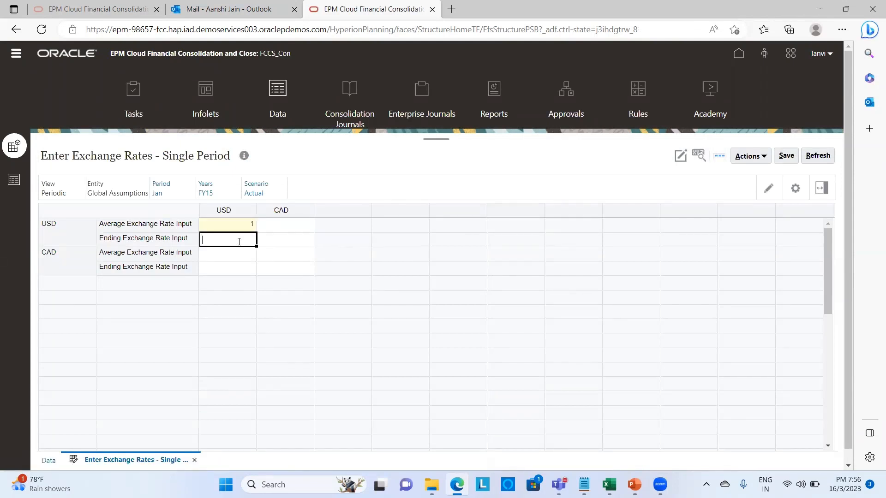
text(1)
click(215, 255)
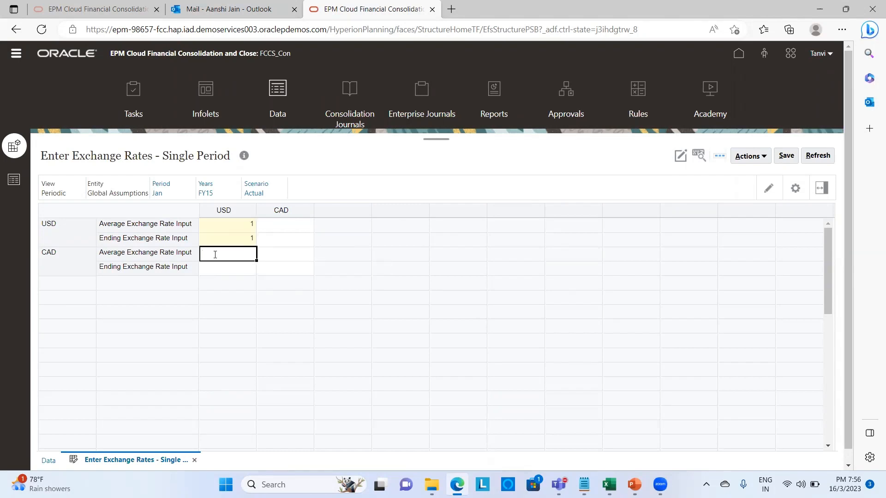
text(0.50)
click(205, 268)
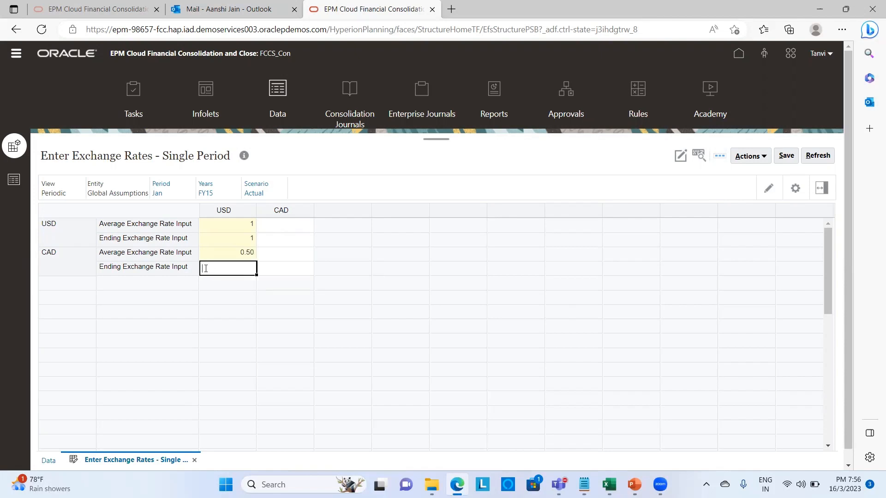
text(0.75)
click(270, 300)
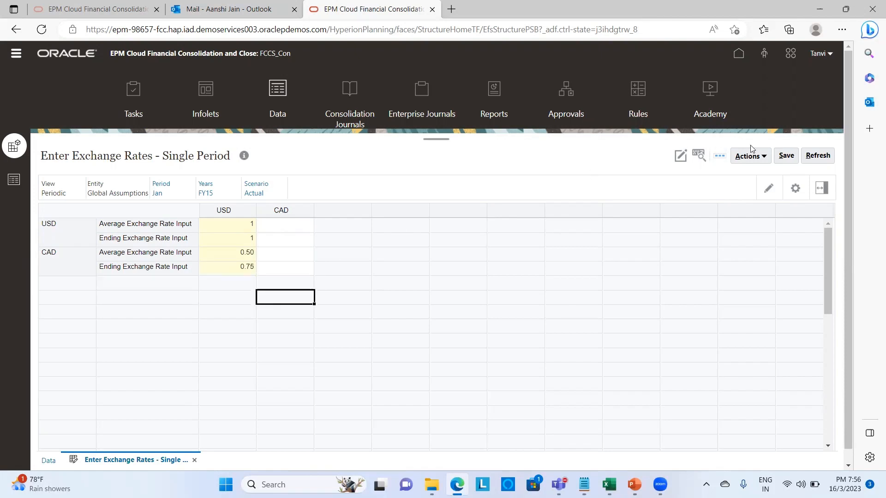
- Save the exchange rates, acknowledge the confirmation, and go back to the home page
click(790, 160)
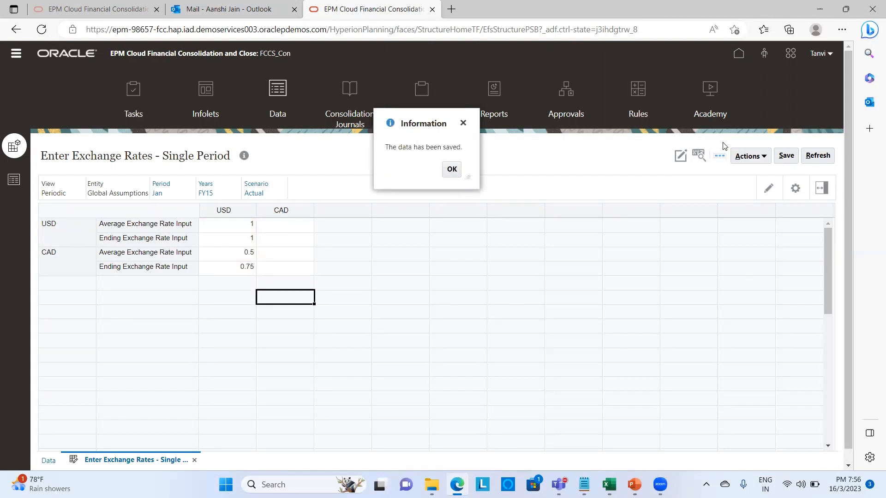
click(454, 171)
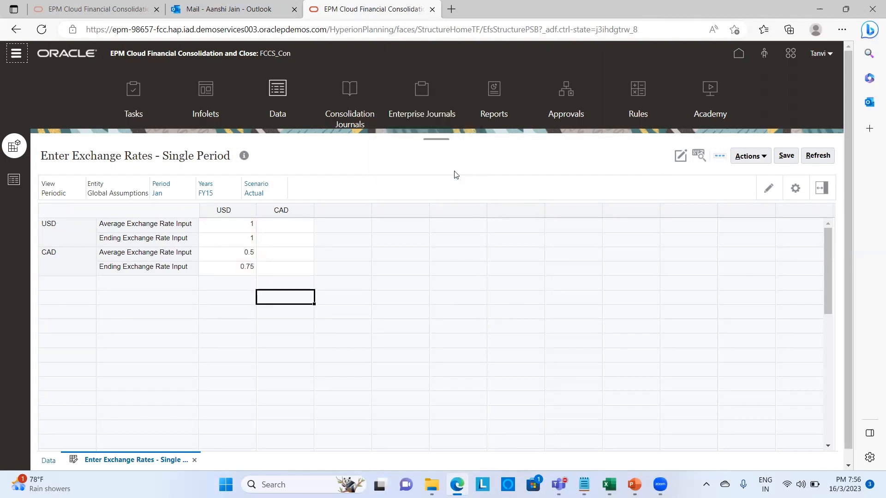
click(738, 55)
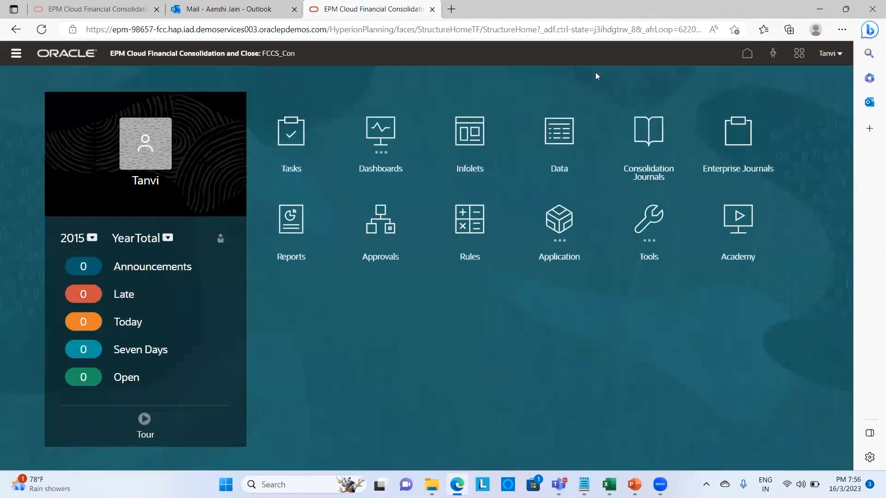
- Create a new Actual FY15 Jan journal from Consolidation Journals
click(640, 136)
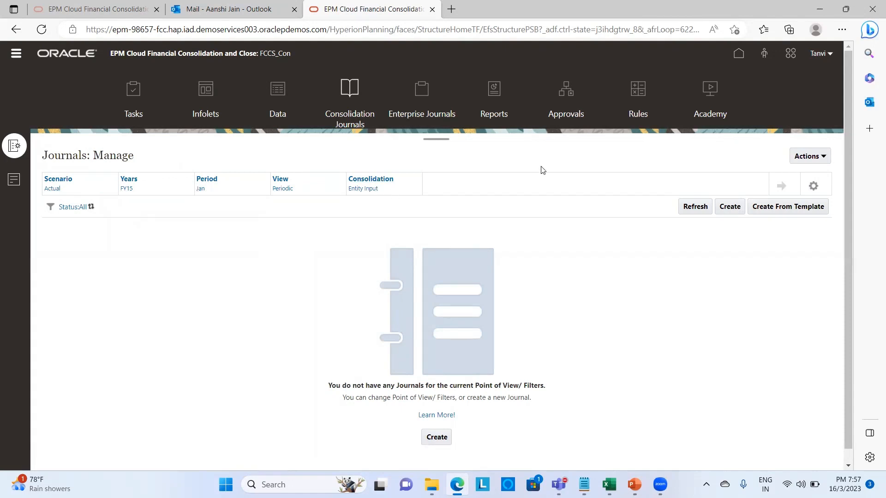
click(731, 211)
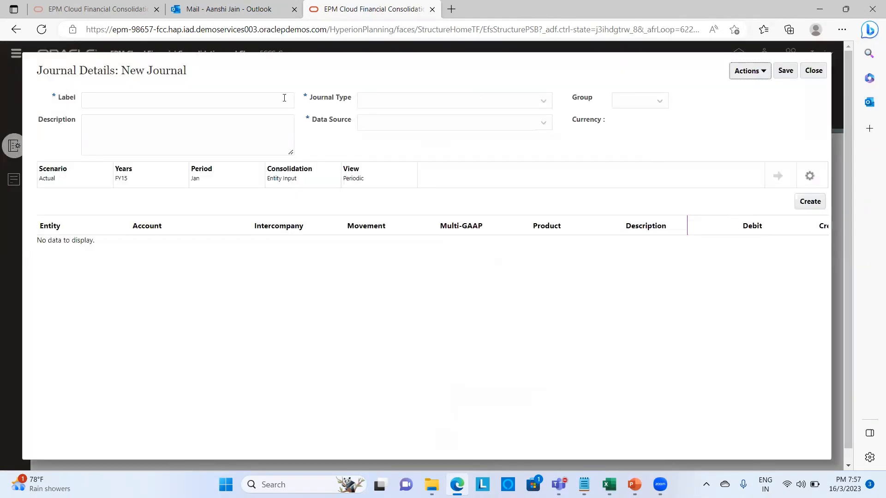
- Save a Regular journal labelled 'Cash Adj Std' with Journal Input source and add a blank line
click(267, 100)
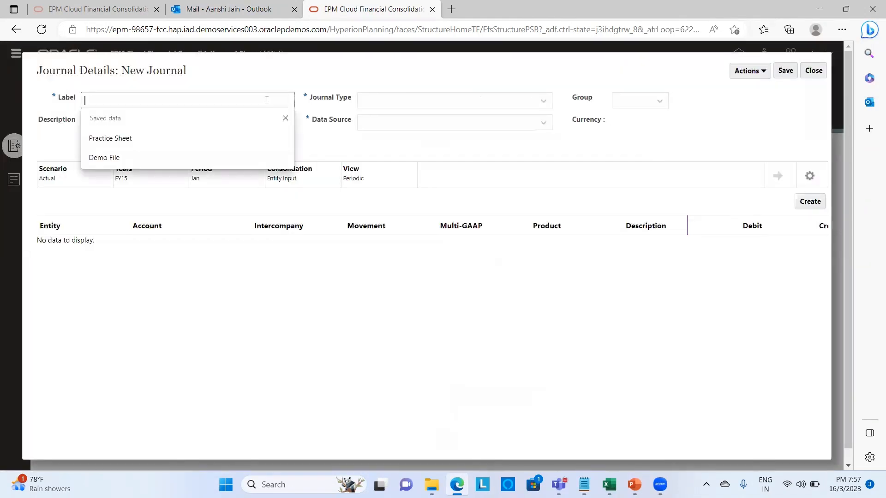
text(Cash A)
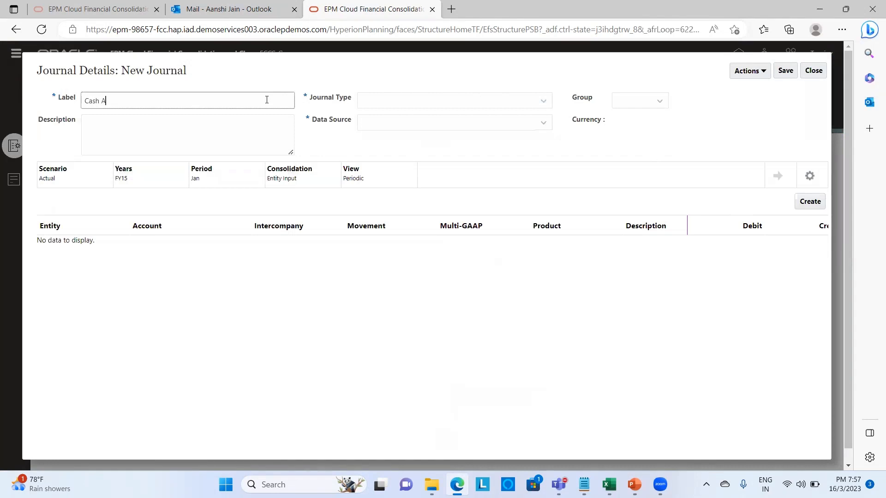
text(dj Str)
key(BackSpace)
text(d)
click(534, 104)
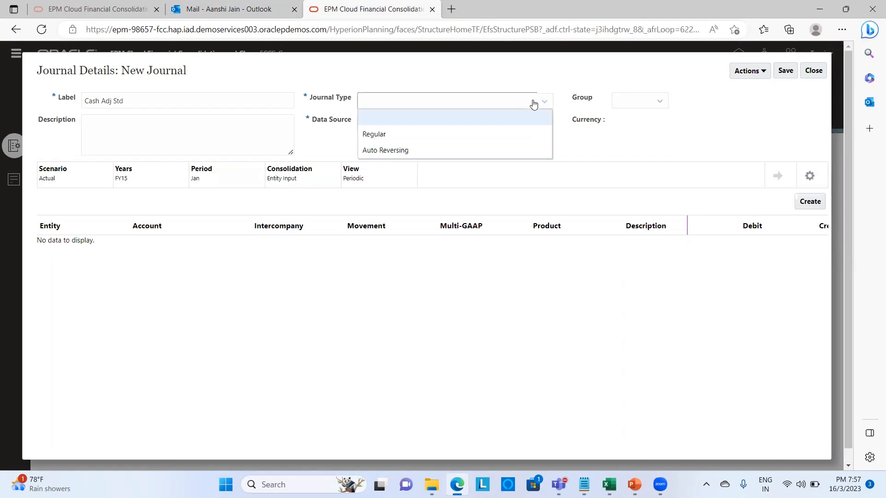
click(525, 133)
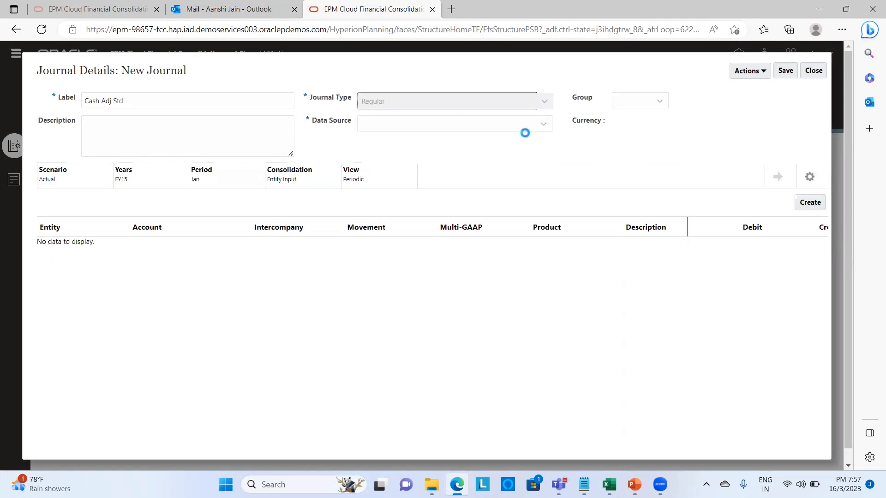
click(517, 125)
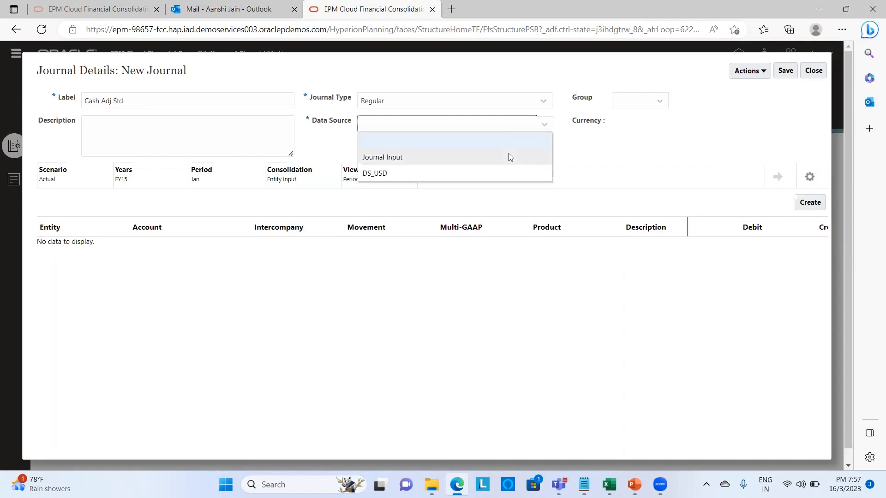
click(508, 154)
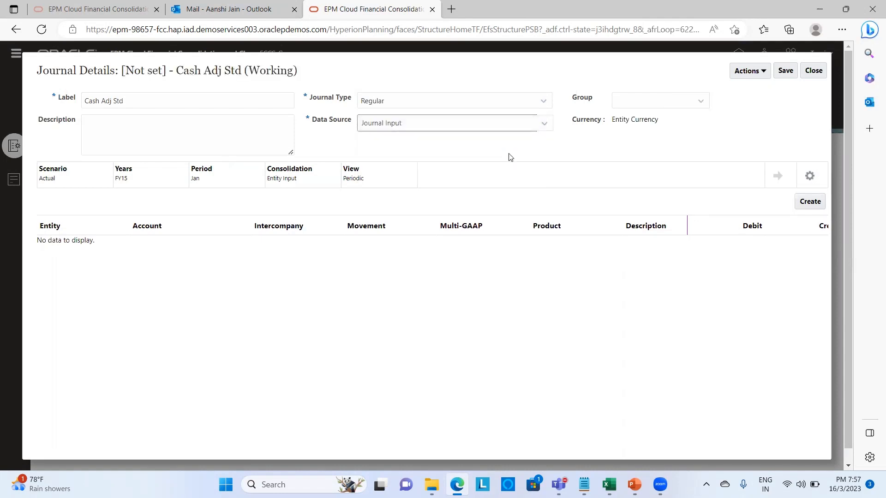
click(787, 72)
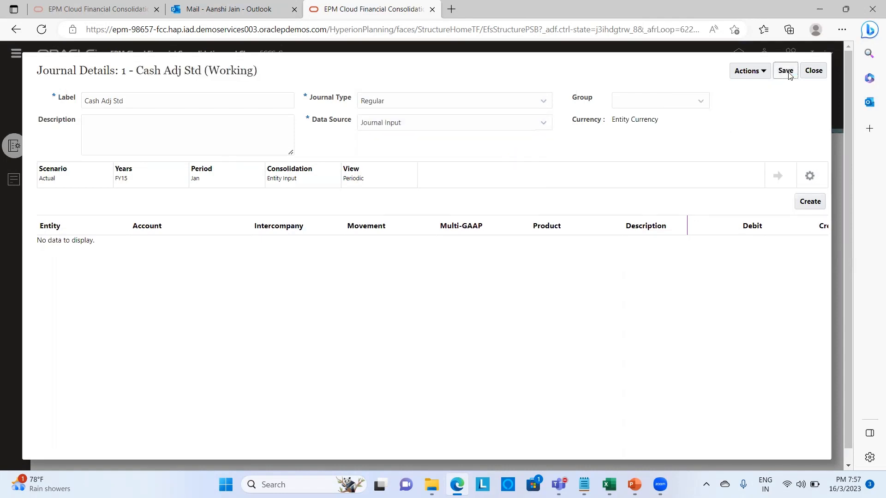
click(813, 202)
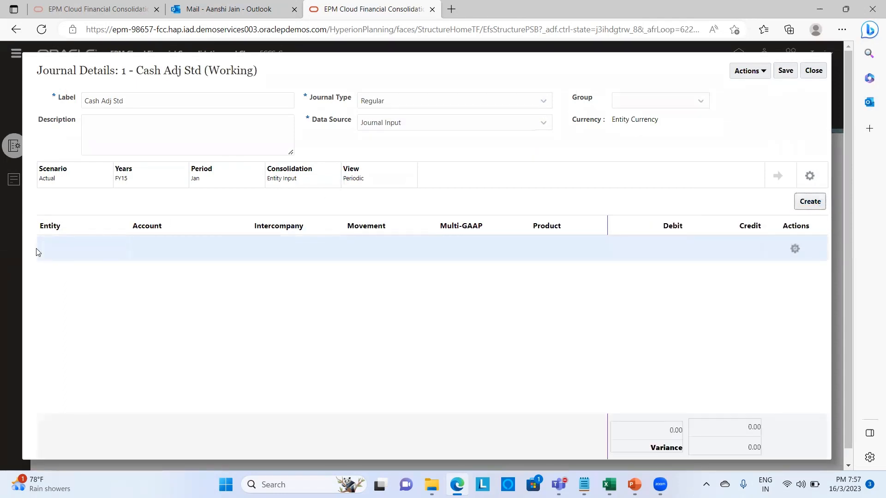
click(57, 248)
- Set the first line to entity E_102, account Cash, No Intercompany, movement Changes in Cash
text(E)
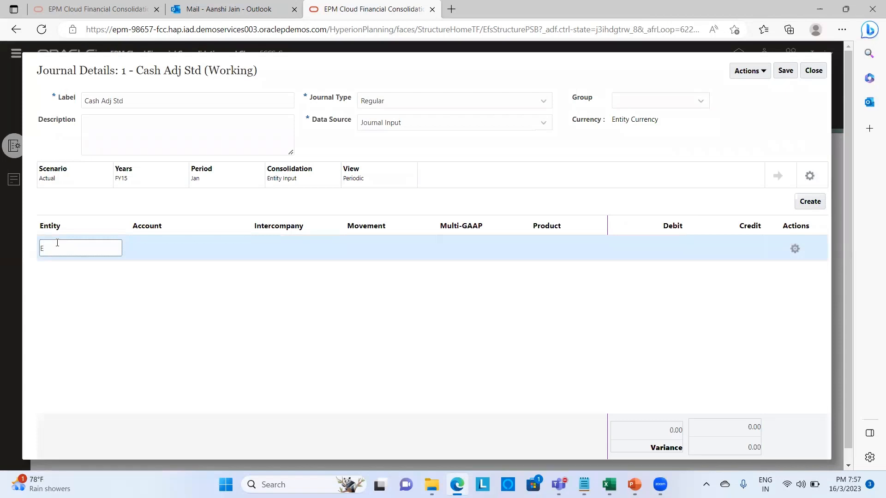
text(_102)
click(144, 250)
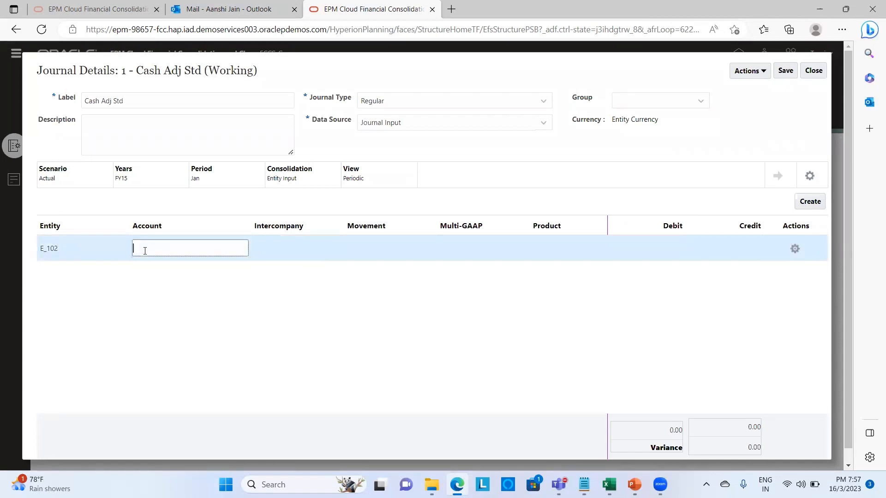
text(Cash)
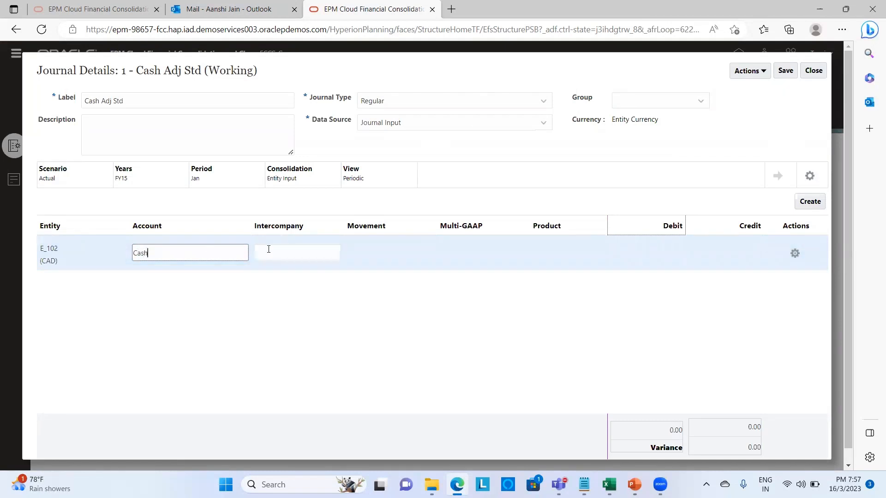
click(269, 249)
click(283, 293)
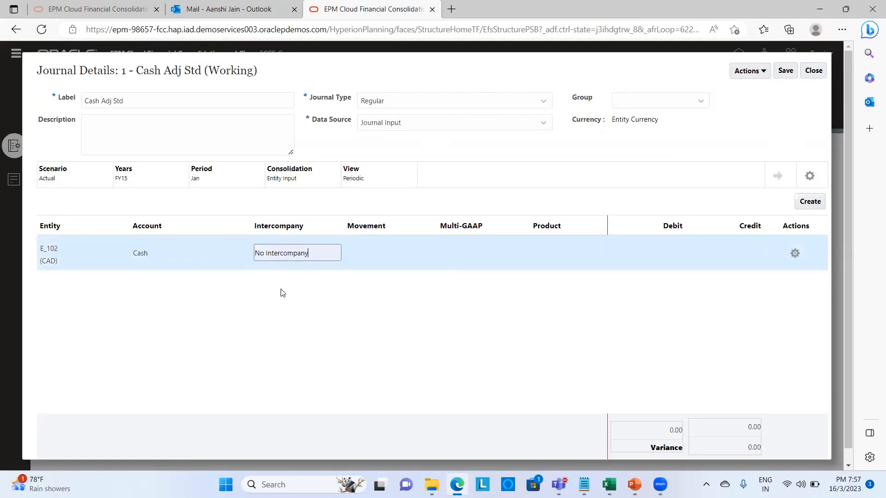
click(388, 249)
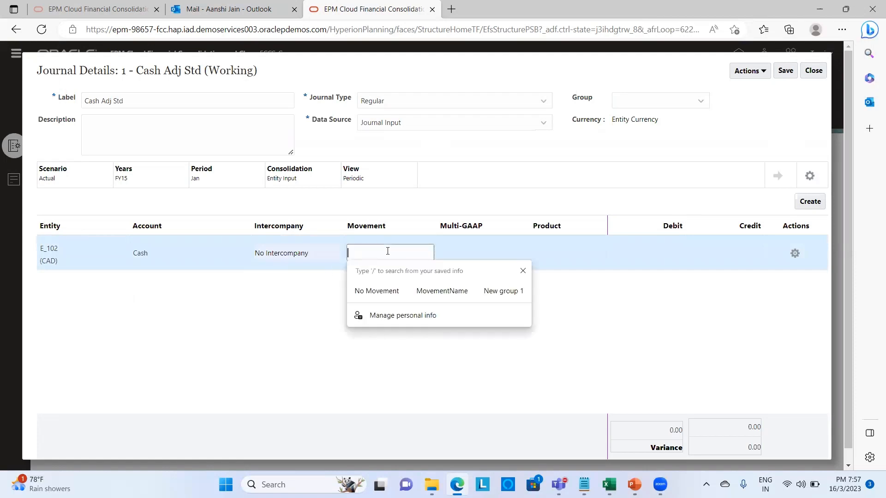
text(Changes in Cash)
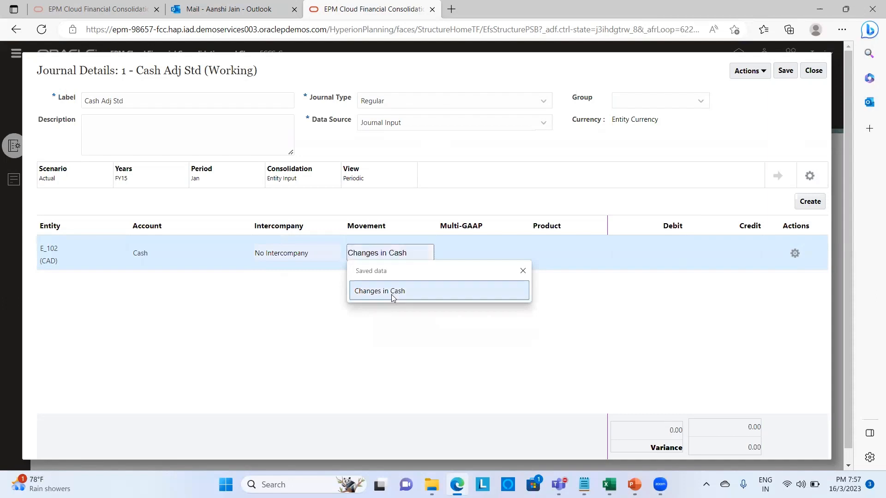
click(391, 295)
- Set Local GAAP and No Product, debit 1000, and add a second journal line
click(458, 253)
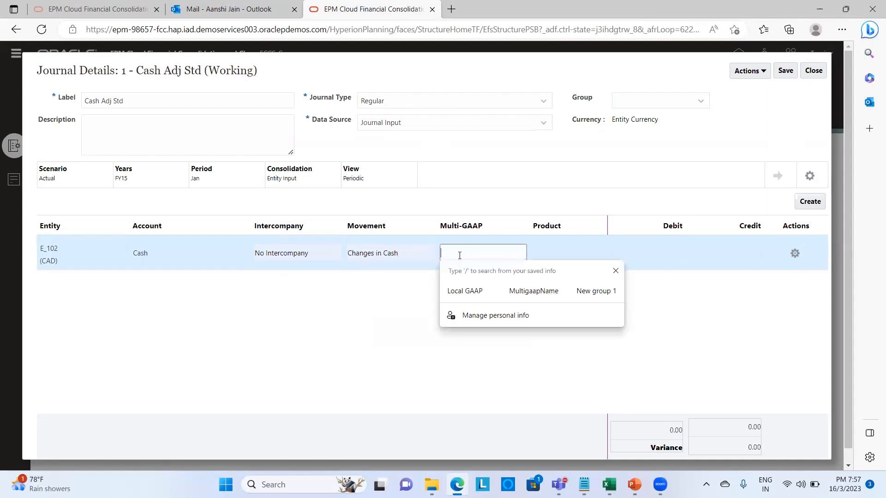
click(462, 295)
click(545, 251)
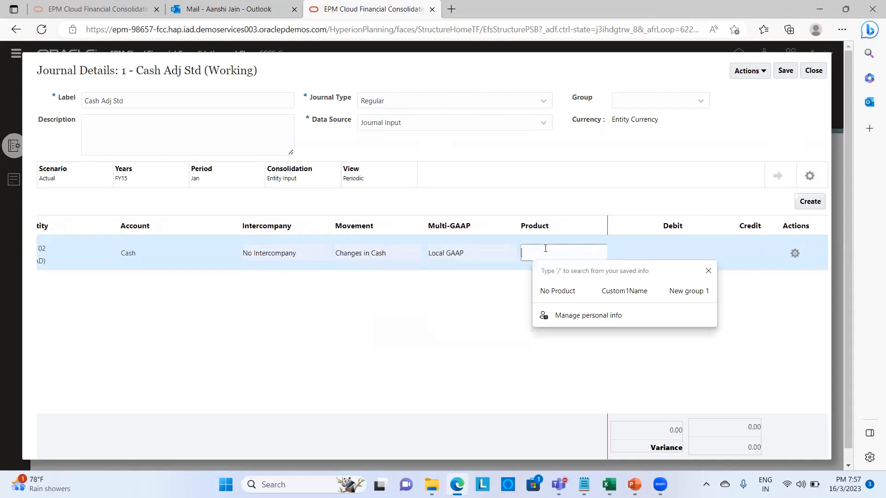
click(550, 294)
click(658, 252)
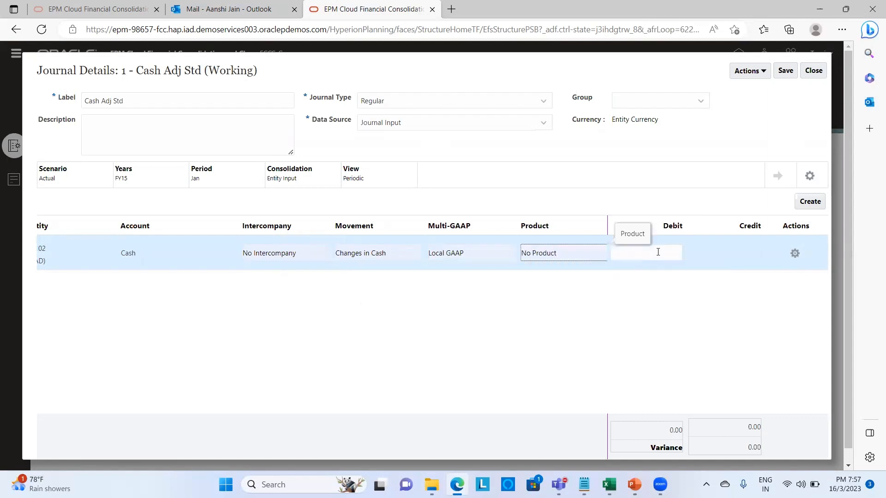
text(1000)
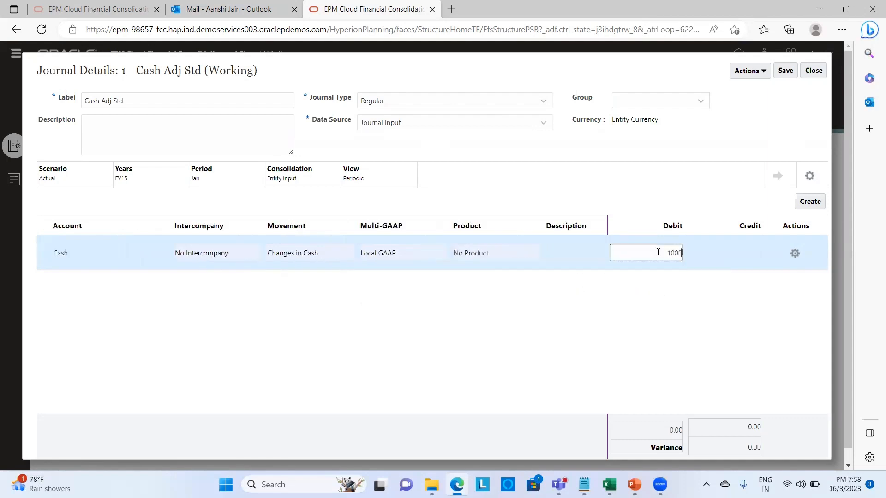
click(808, 204)
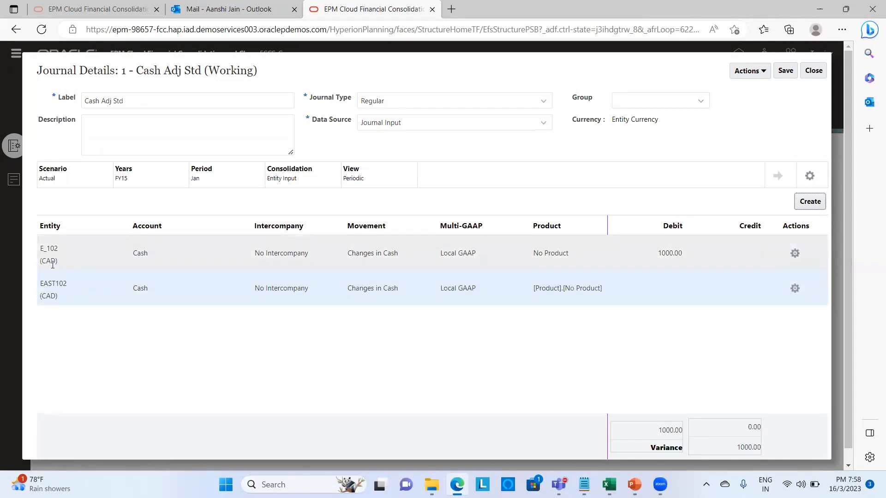
- Give the second line account 4400014 with a 1000 credit and save the balanced journal
click(72, 286)
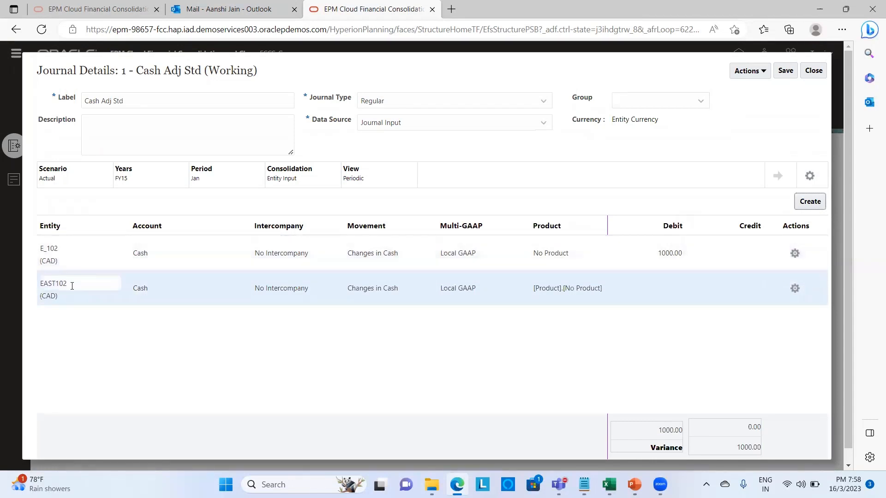
click(166, 290)
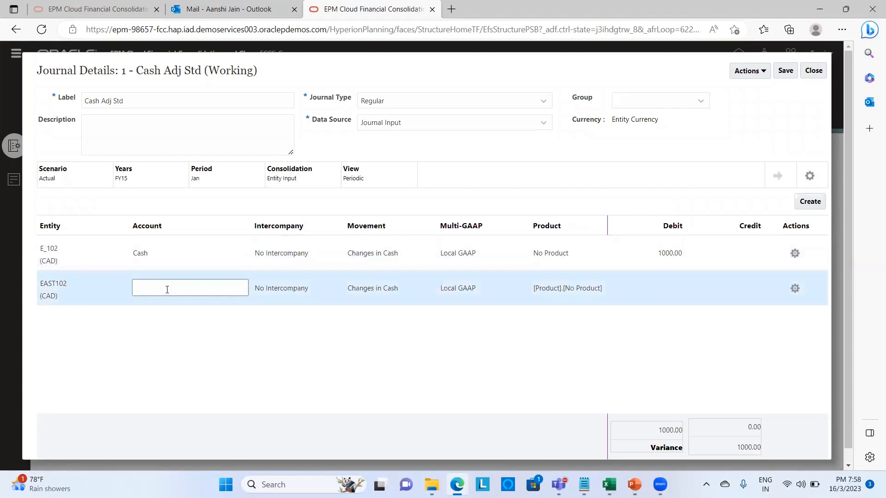
text(4400014)
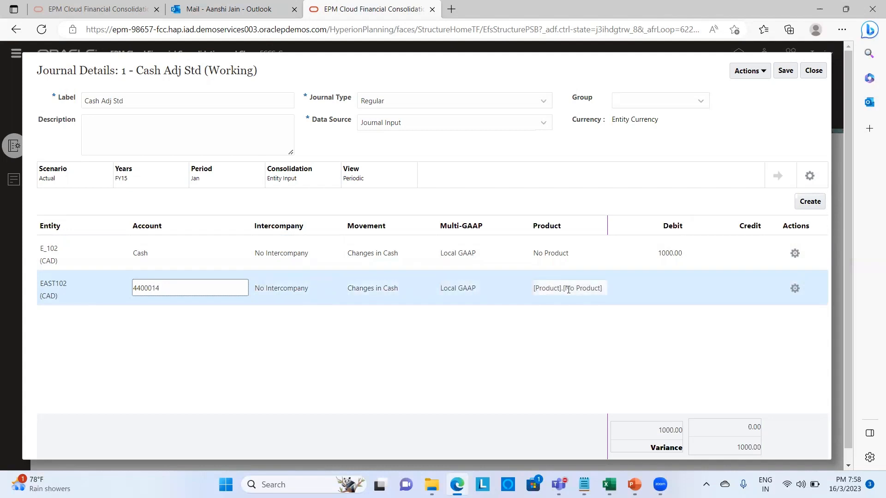
click(741, 282)
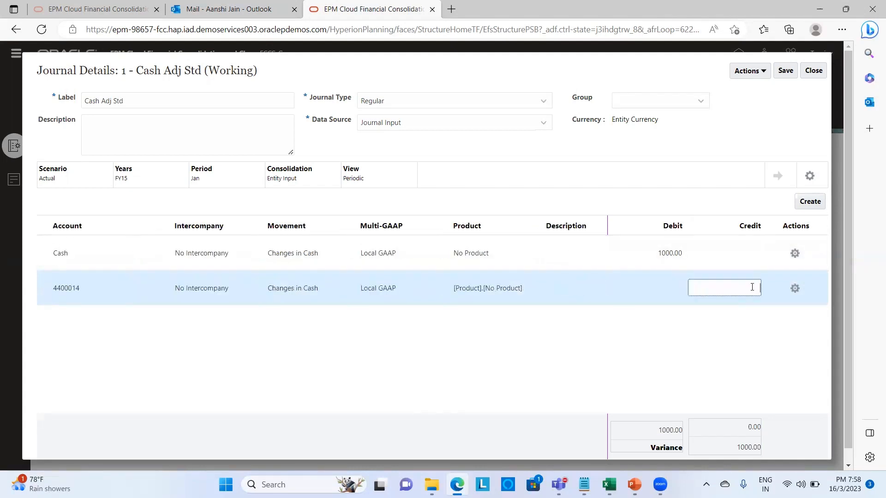
click(750, 328)
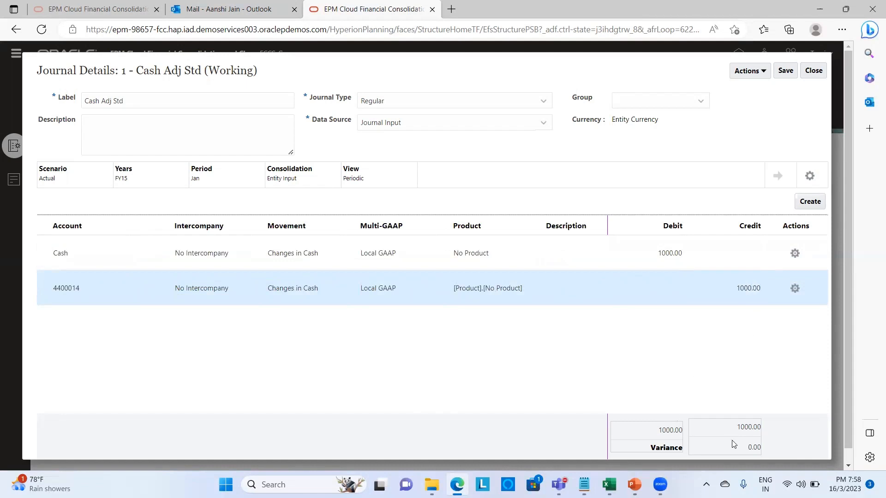
click(784, 74)
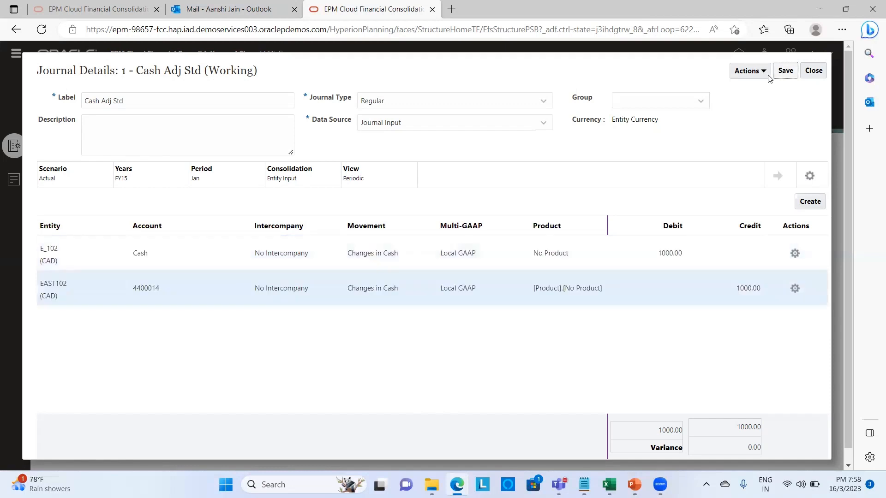
- Scan the Cash Adj Std journal for errors and dismiss the result
click(761, 72)
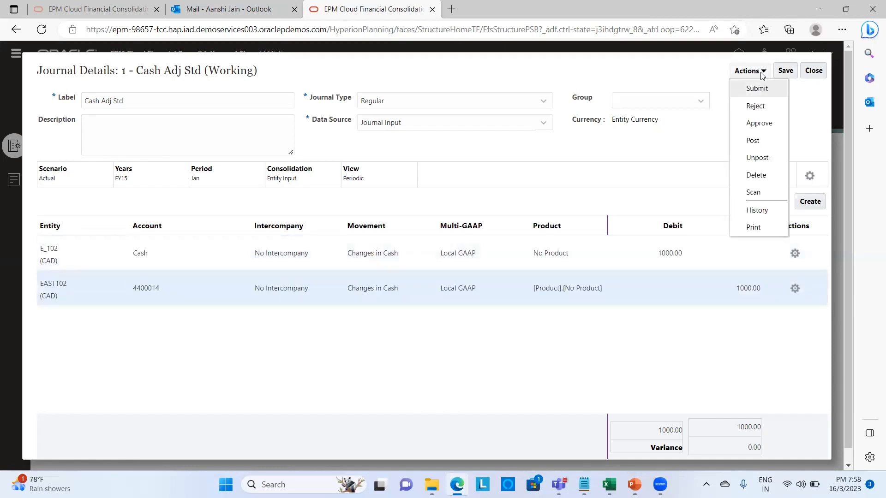
click(753, 193)
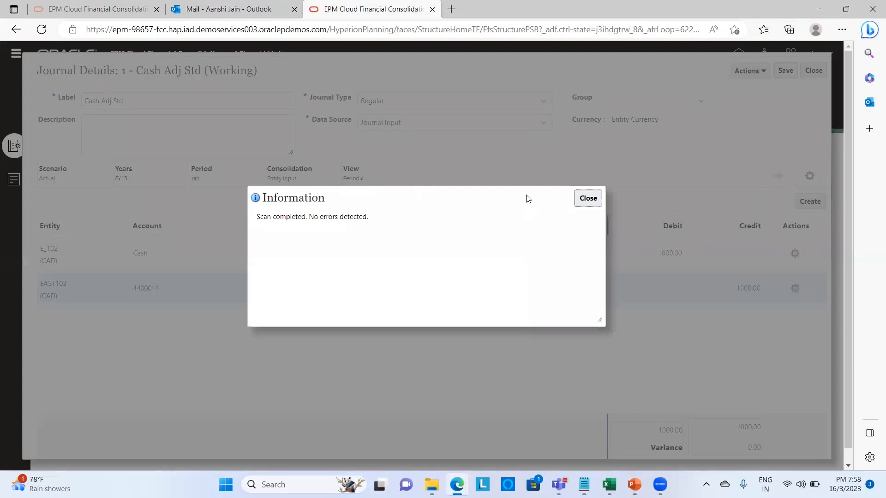
click(596, 201)
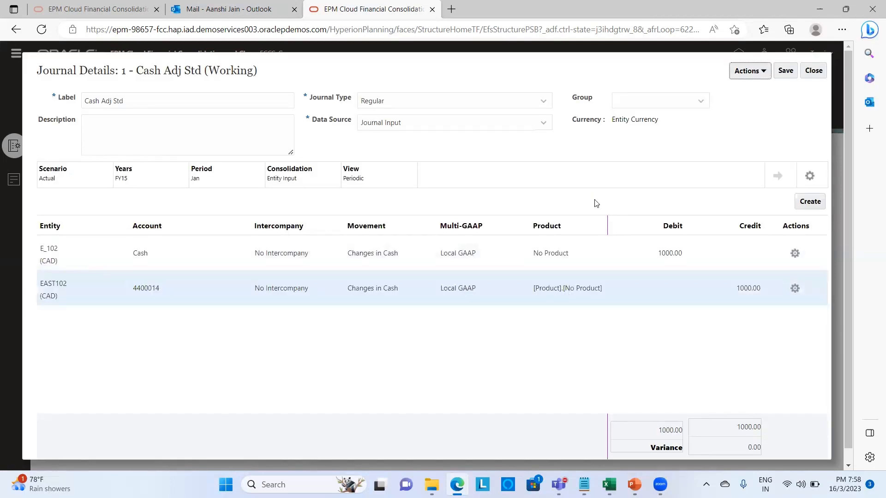
- Submit the journal with the comment 'Please Submit it'
click(764, 72)
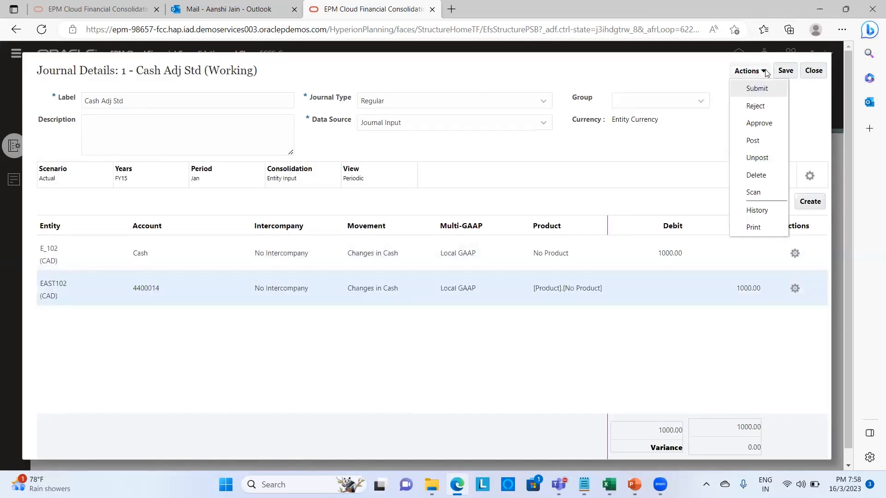
click(759, 89)
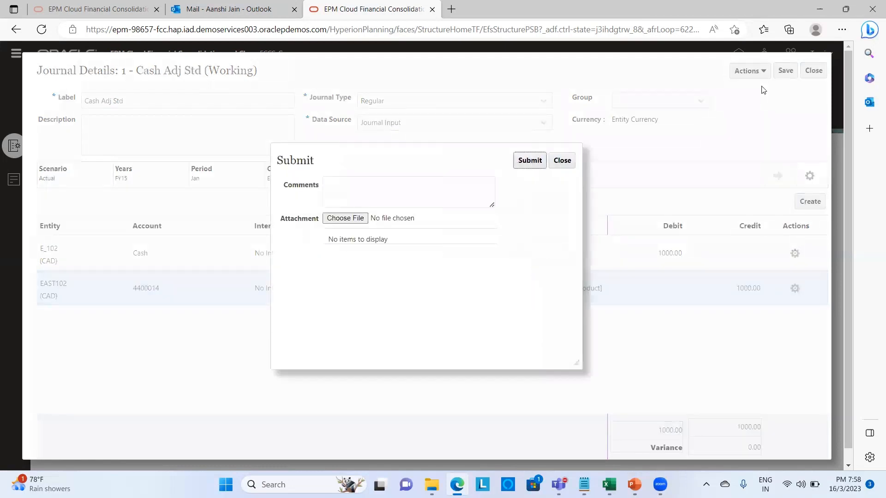
click(439, 181)
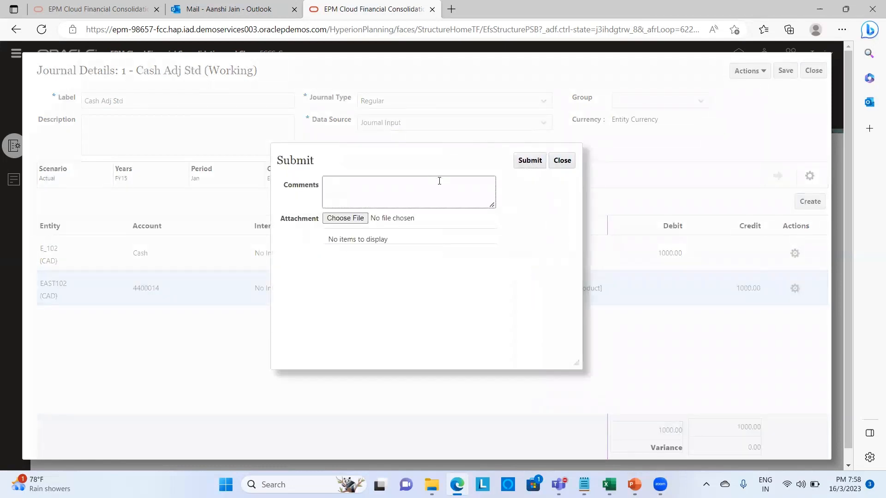
text(Please Submit it)
click(538, 162)
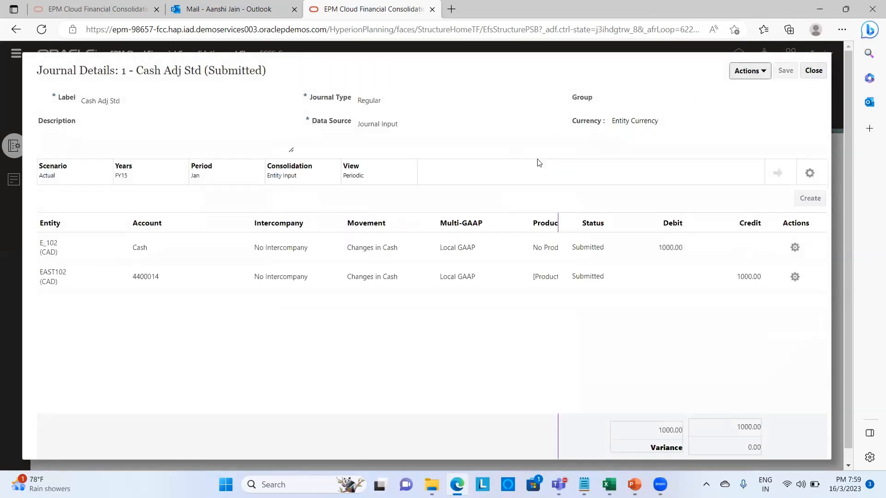
- Try approving the journal with comment 'Please Approve', dismiss the period-not-open error, and close it
click(766, 72)
click(760, 122)
click(392, 190)
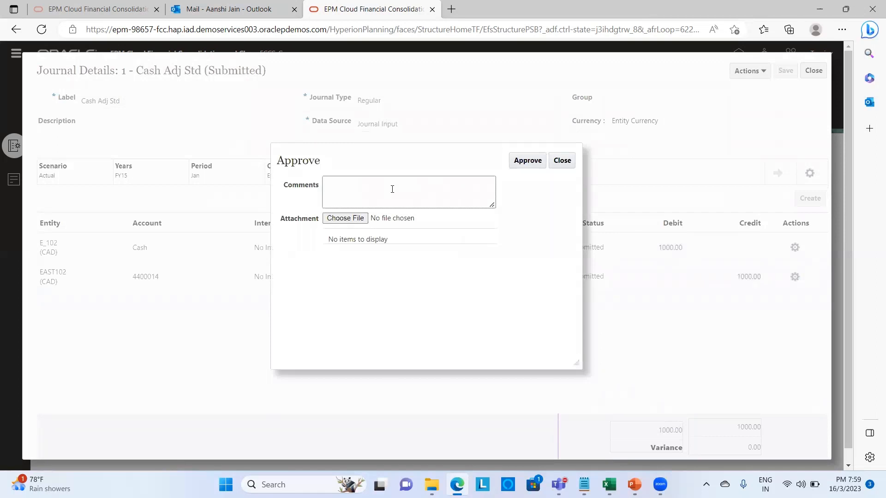
text(Please Approve it)
click(538, 162)
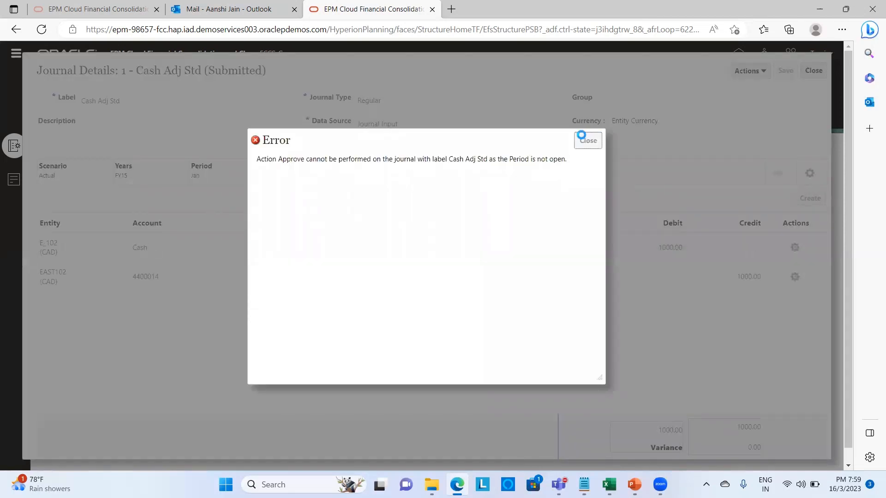
click(583, 140)
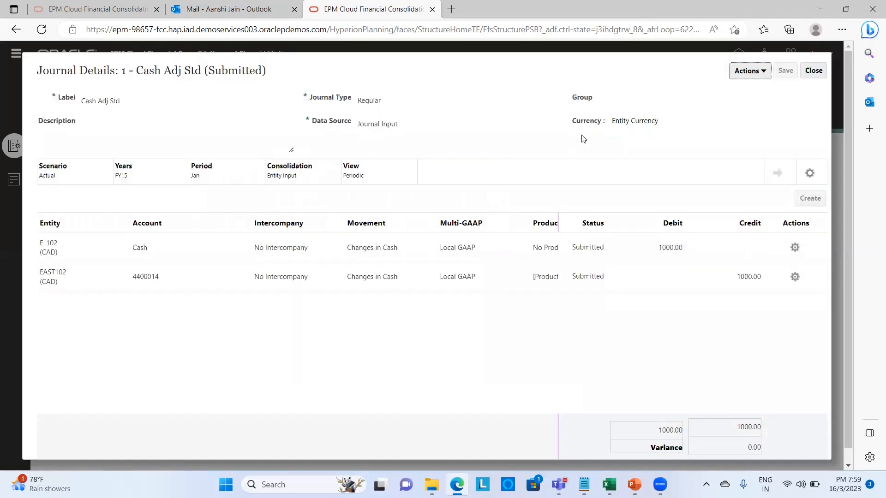
click(810, 72)
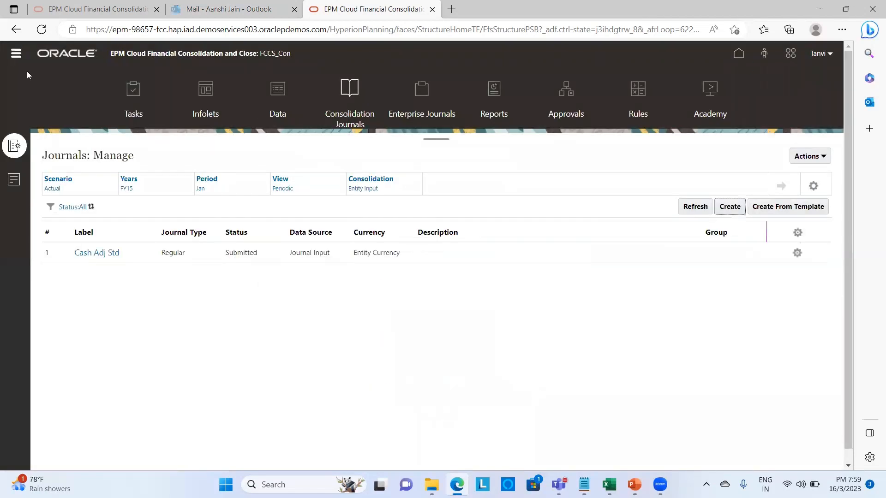
- Open the Jan and Feb FY15 Actual periods in Manage Periods, then return home
click(17, 56)
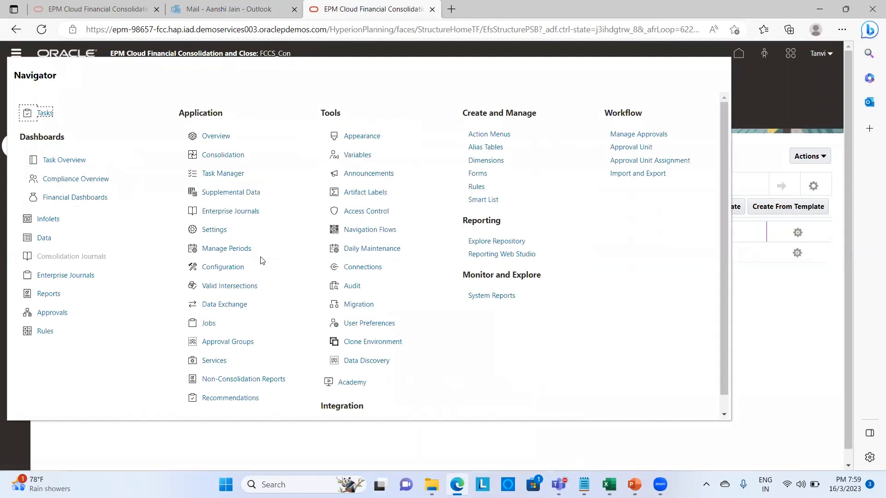
click(240, 250)
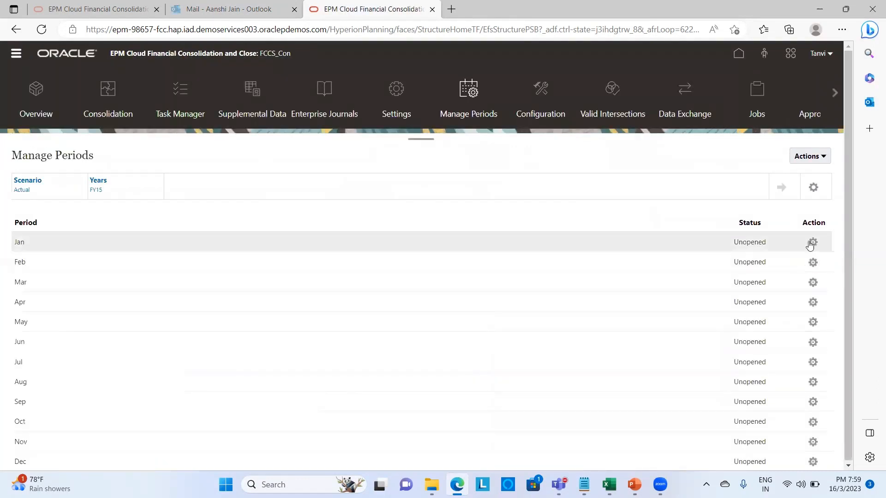
click(814, 243)
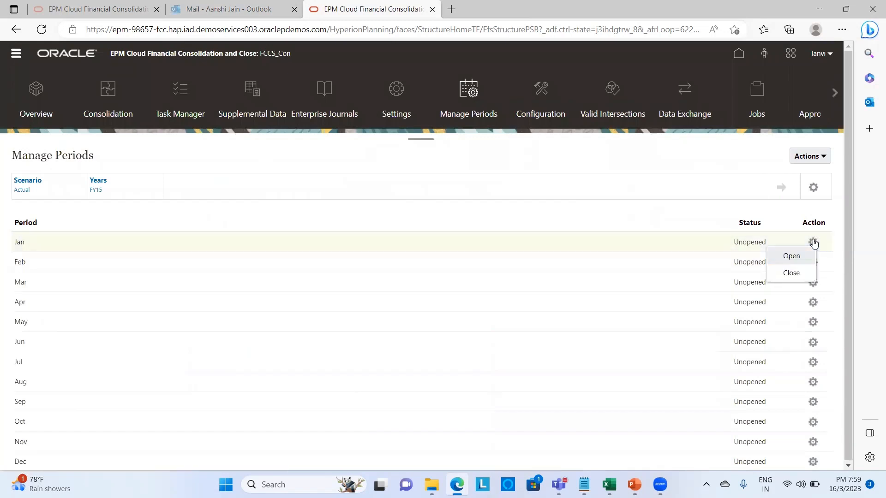
click(792, 257)
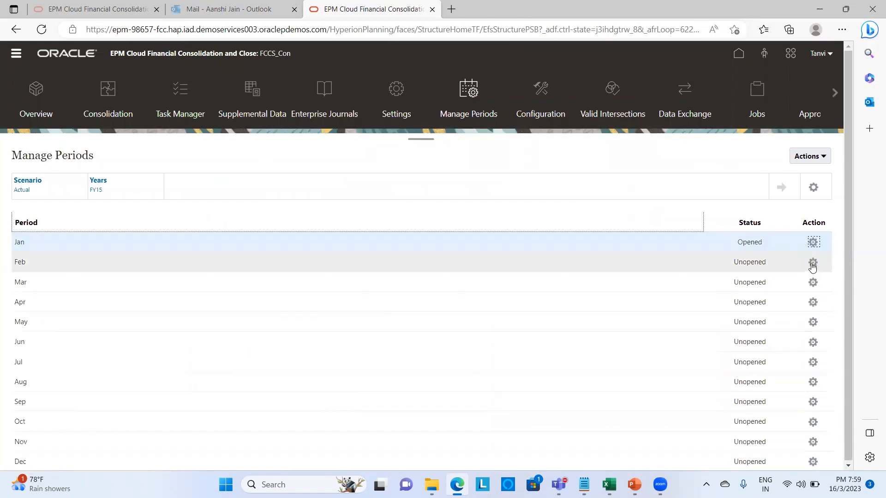
click(812, 264)
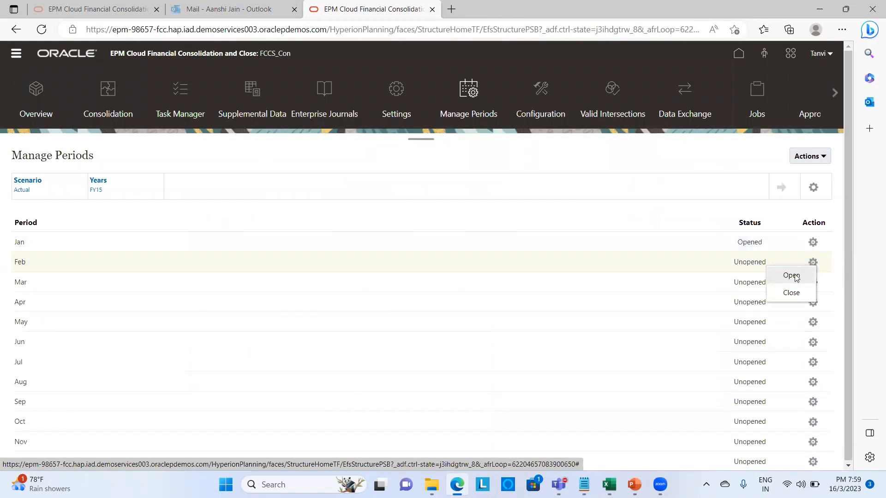
click(796, 279)
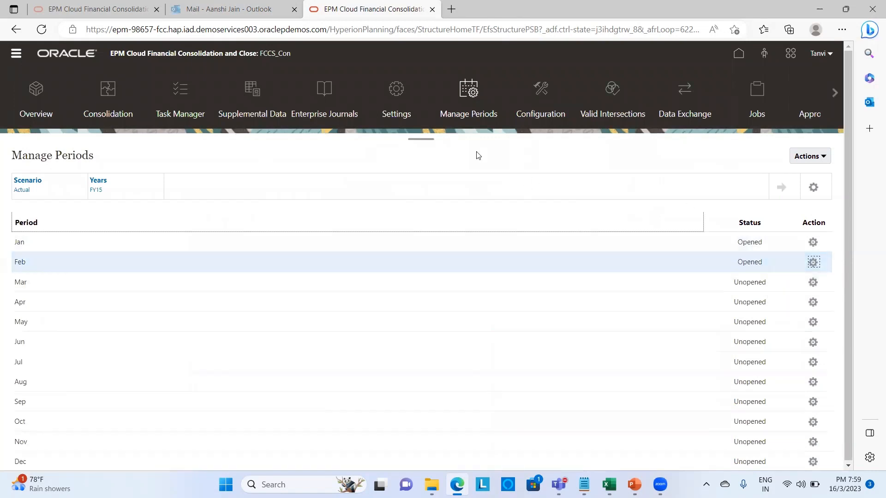
click(739, 54)
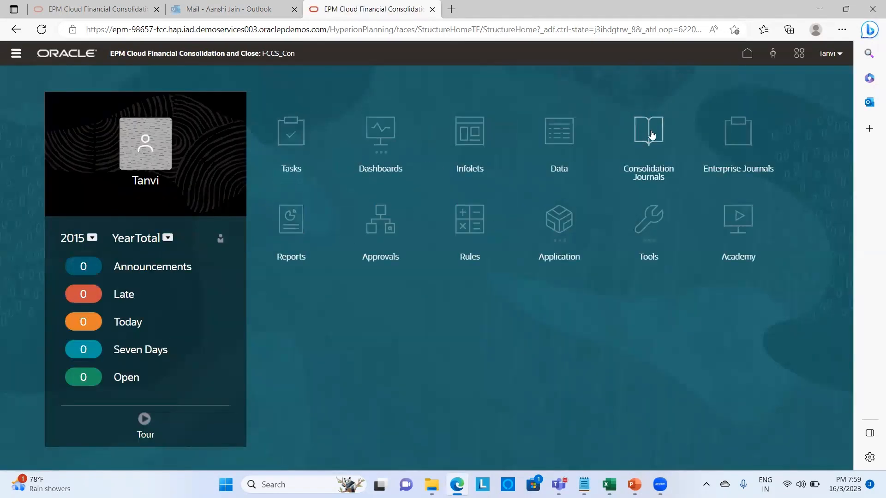
- Reopen Cash Adj Std, approve it with comment 'Please Approve', then choose Post from Actions
click(652, 133)
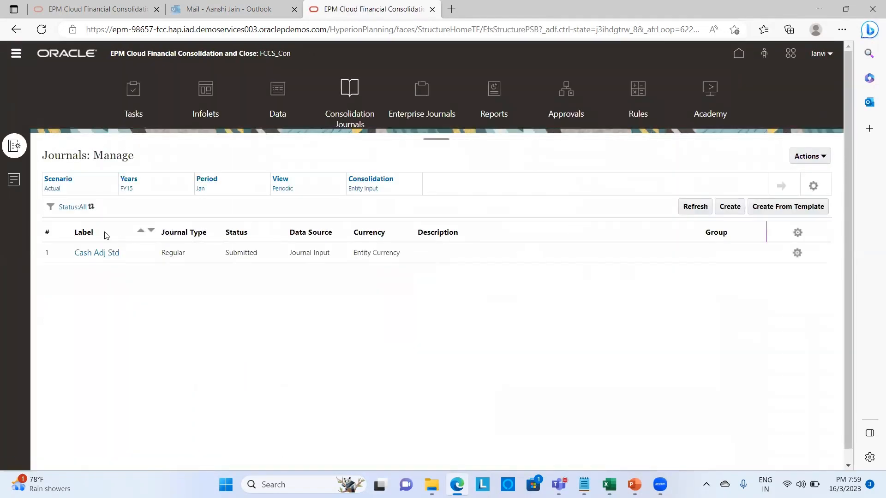
click(96, 253)
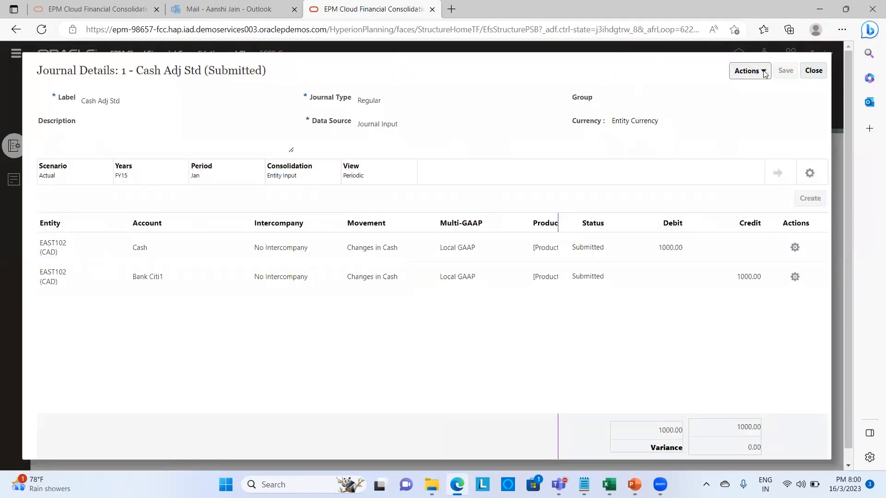
click(755, 71)
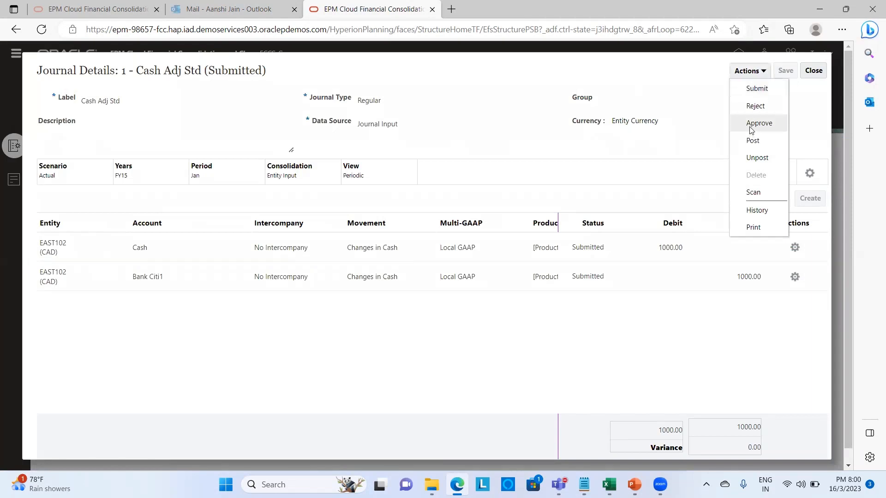
click(751, 125)
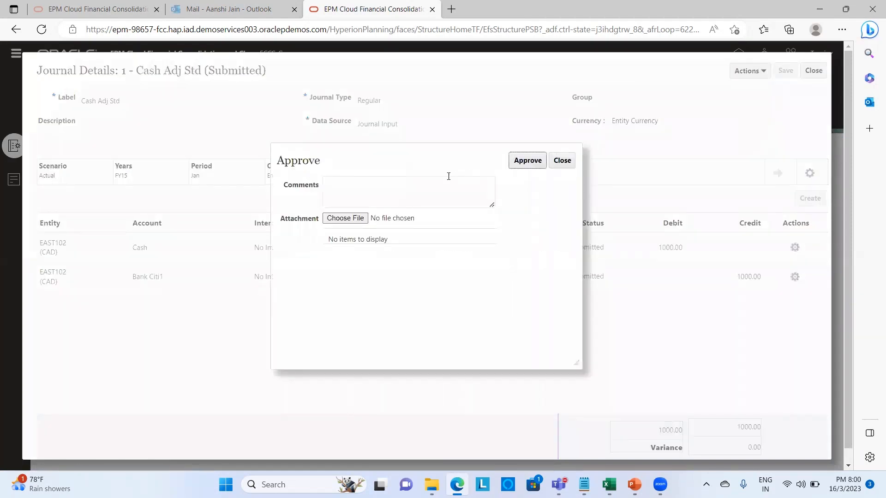
click(426, 190)
text(Please)
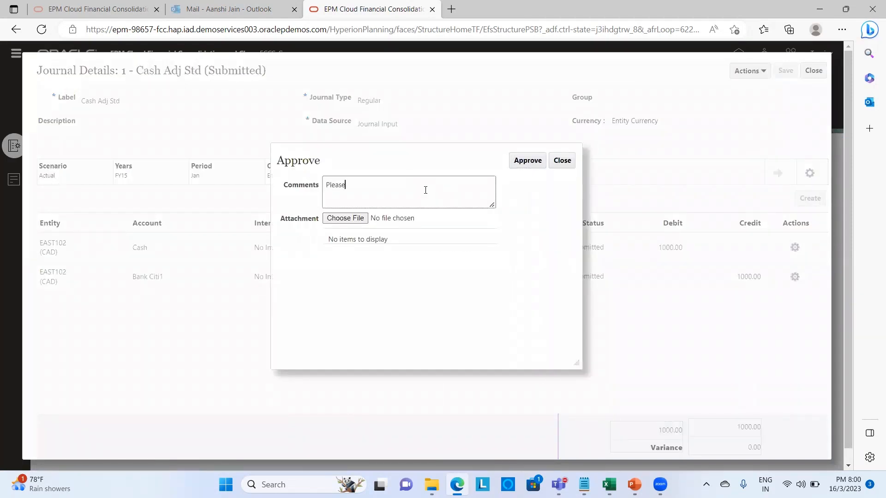
text( Approve it)
click(539, 160)
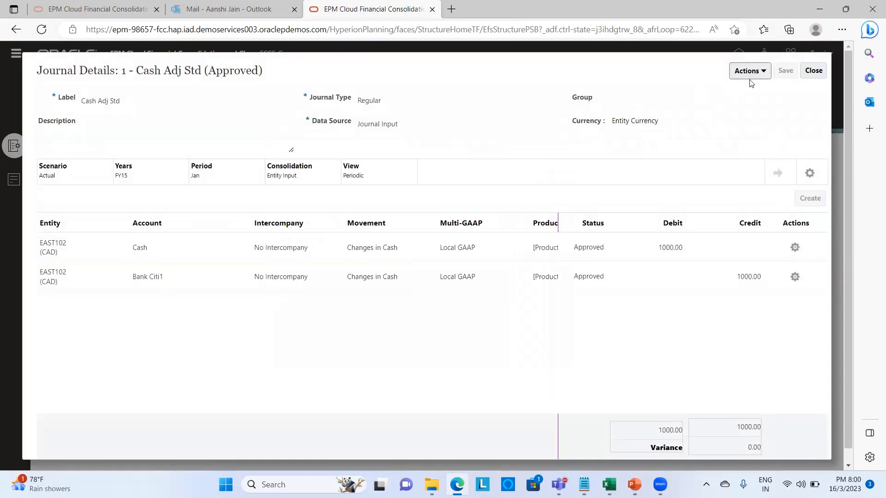
click(764, 73)
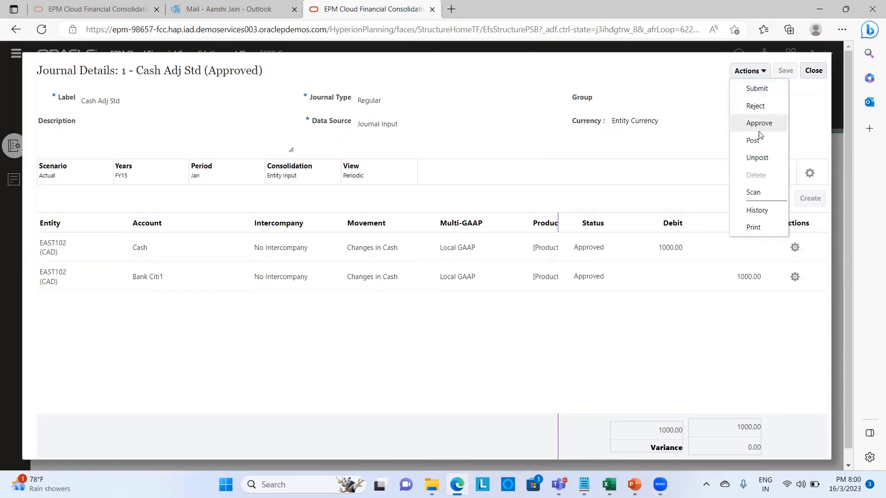
click(758, 138)
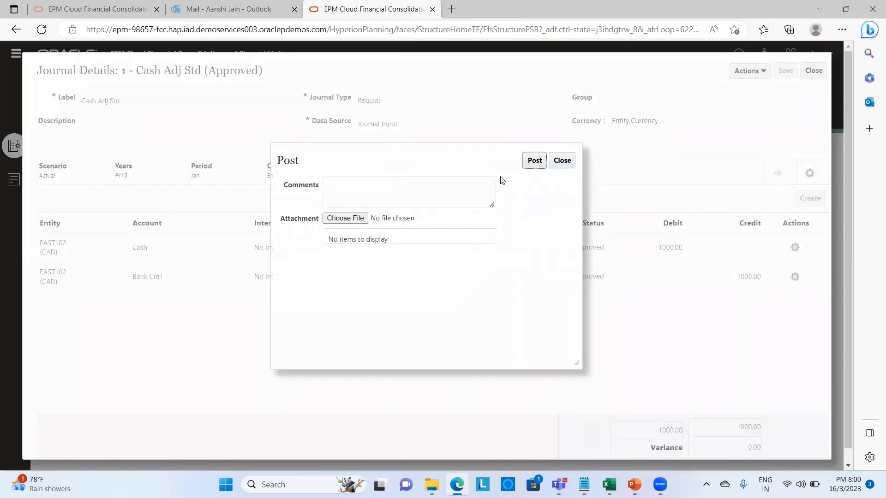
- Post the Cash Adj Std journal with the comment 'Please Post it'
click(447, 191)
text(O)
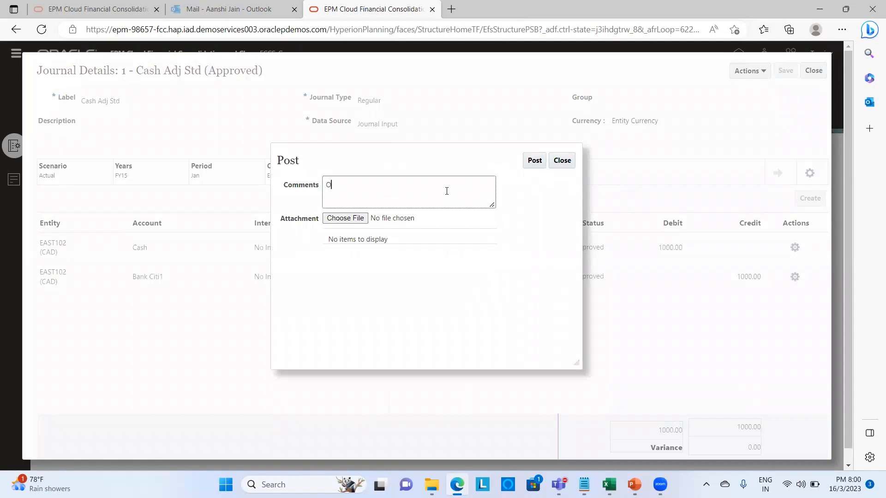
text(lease)
key(Caps_Lock)
text(PO)
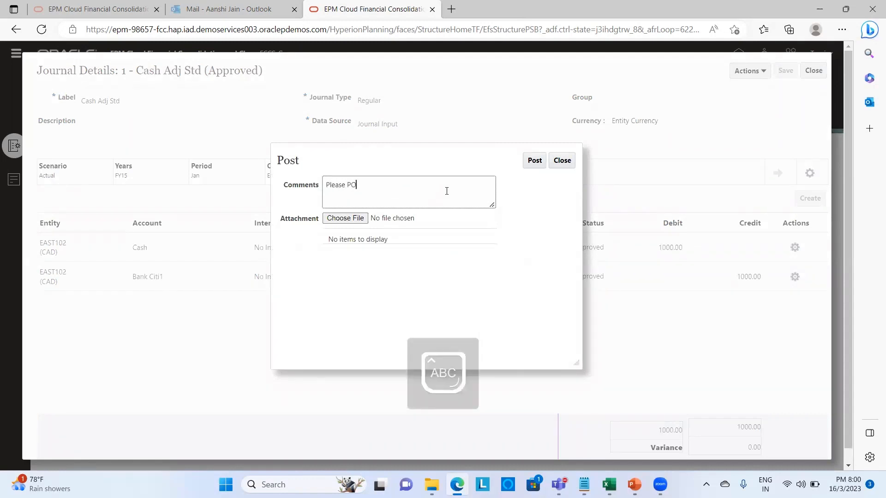
key(Caps_Lock)
key(BackSpace)
text(ost it.)
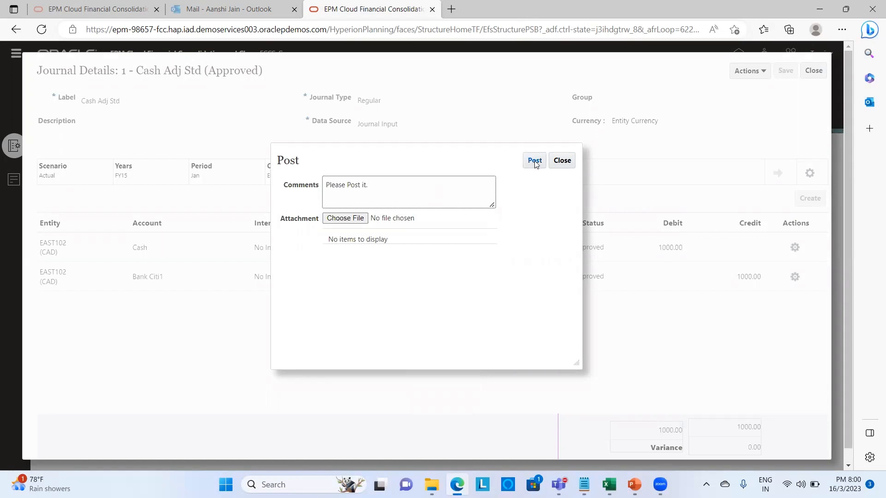
click(535, 162)
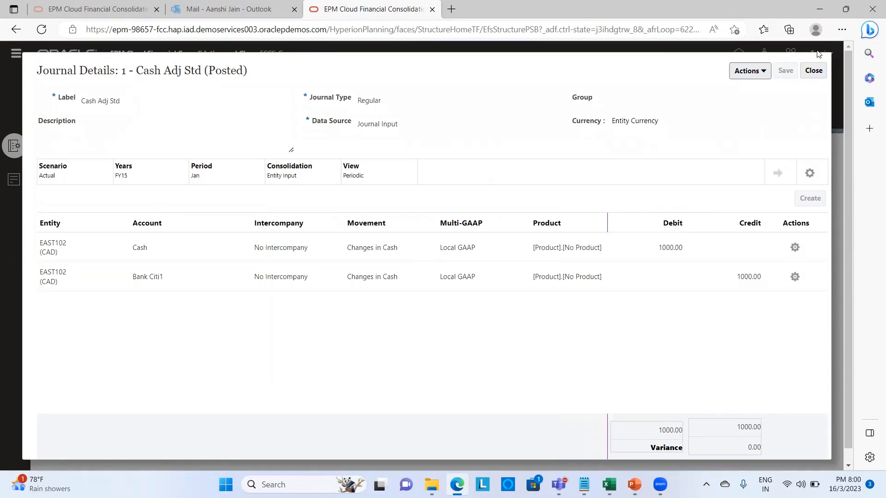
- Switch the Consolidation POV to Entity Total > Translated Currency Input and refresh the journal list
click(815, 72)
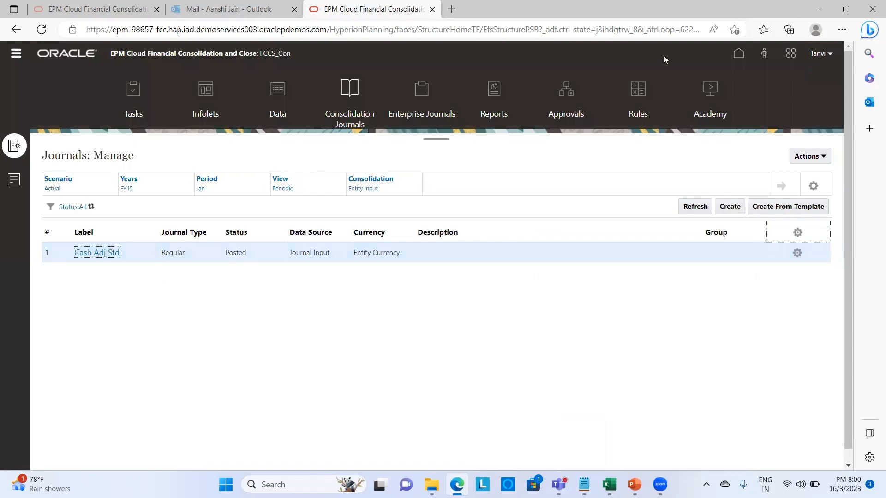
click(381, 179)
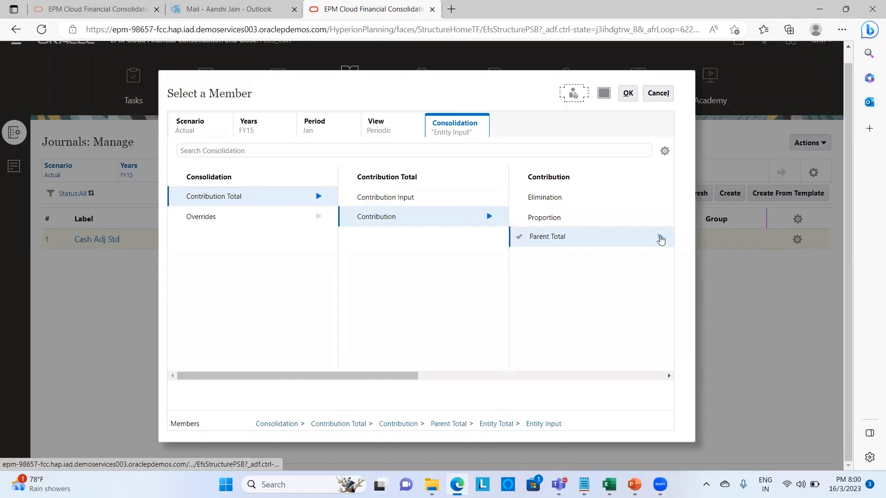
click(660, 237)
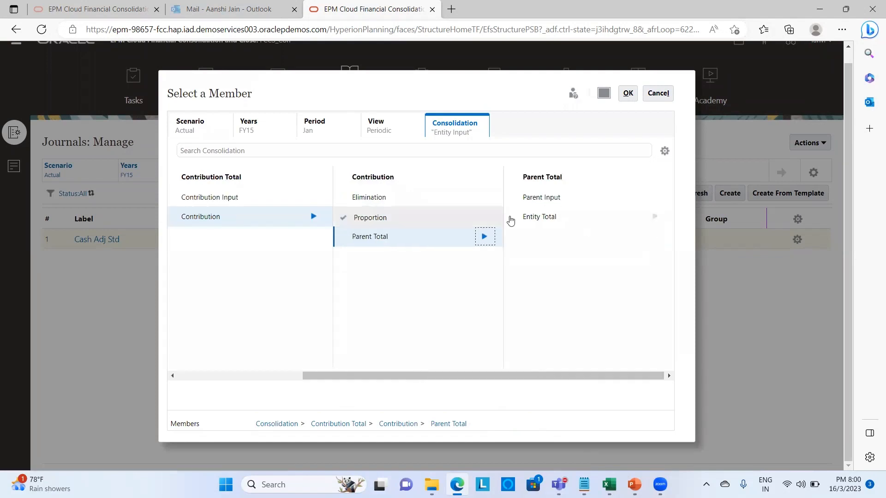
click(655, 218)
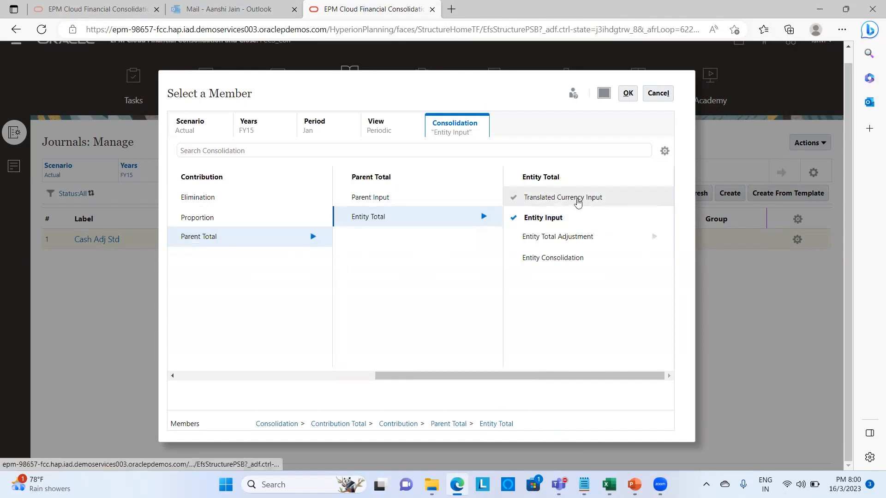
click(578, 201)
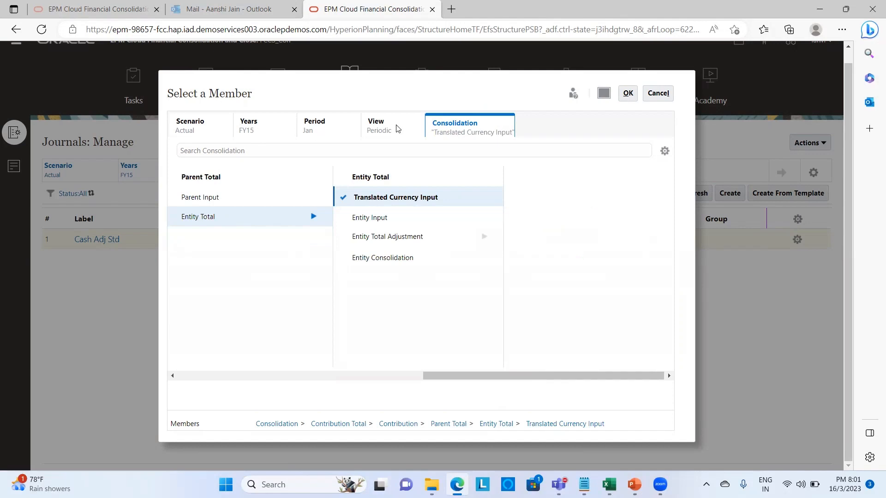
click(627, 94)
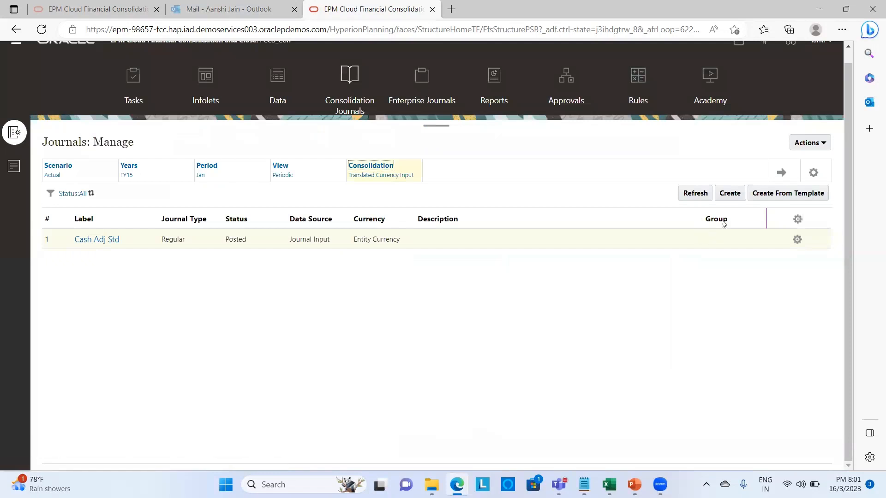
click(781, 174)
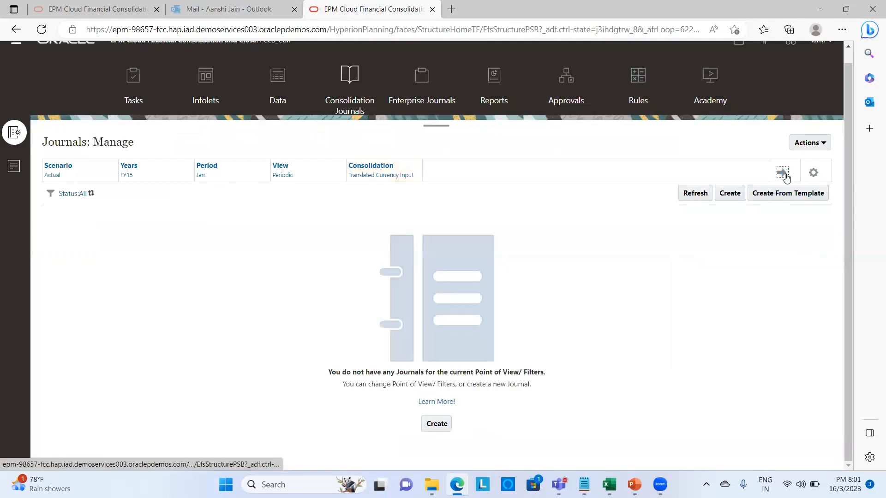
- Create and save Regular journal 'Cash Adj Parent Curr' with data source DS_USD, adding one blank line
click(723, 196)
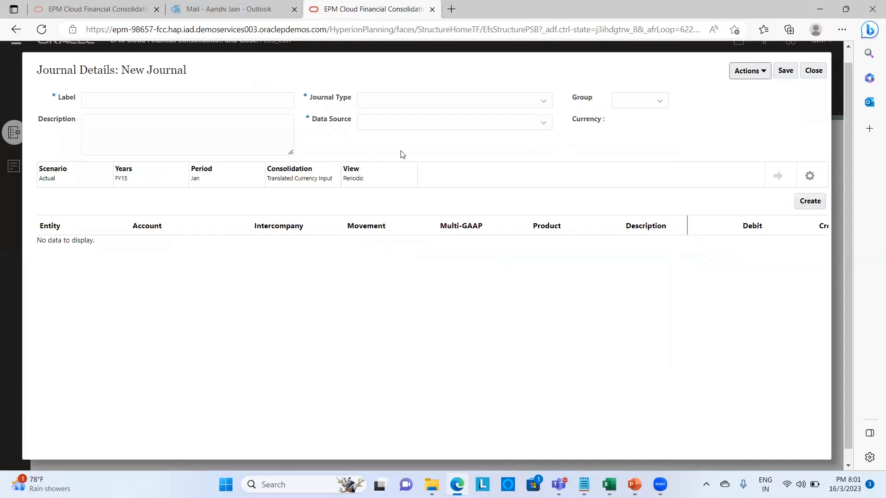
click(132, 105)
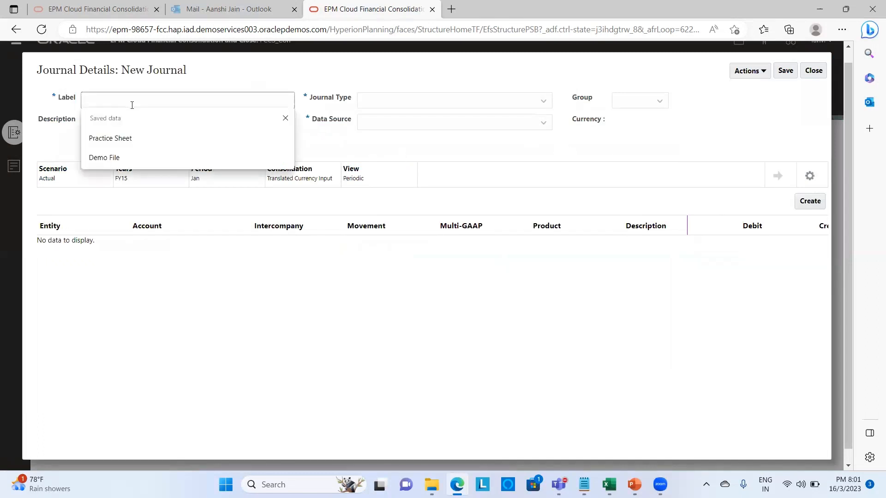
text(Cash Adj)
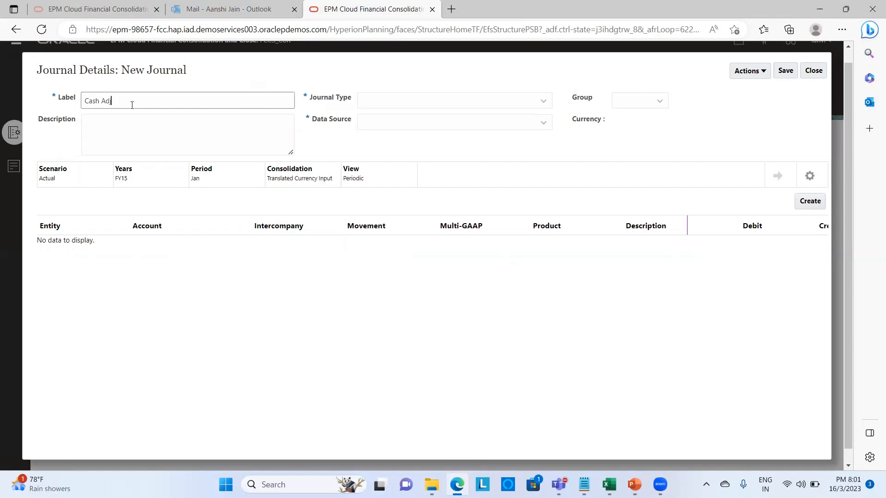
text(Parent Cuy)
click(530, 106)
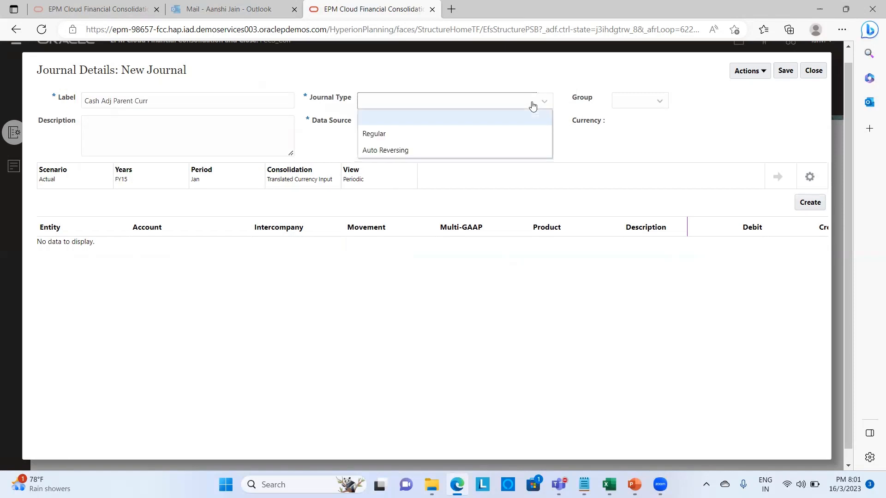
click(510, 134)
click(509, 128)
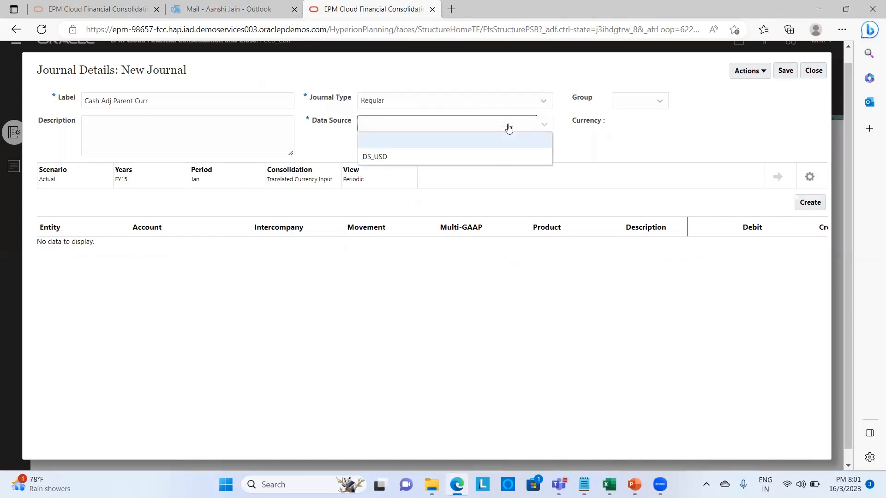
click(502, 151)
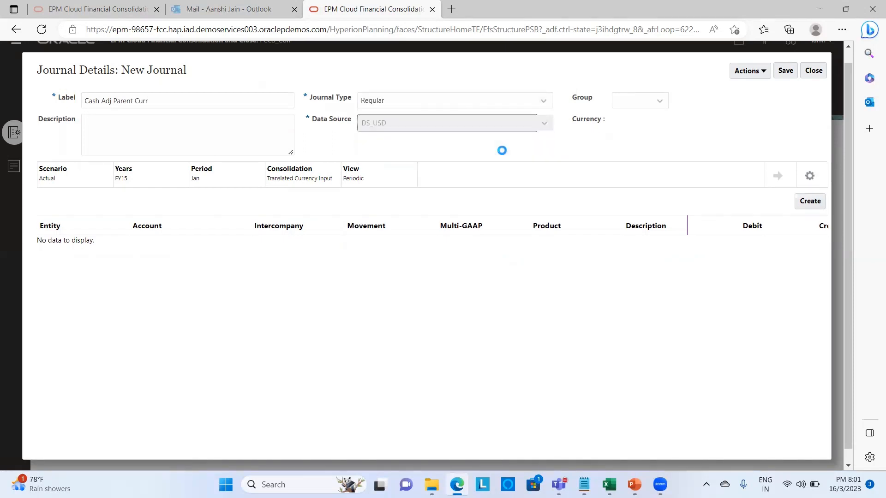
click(788, 75)
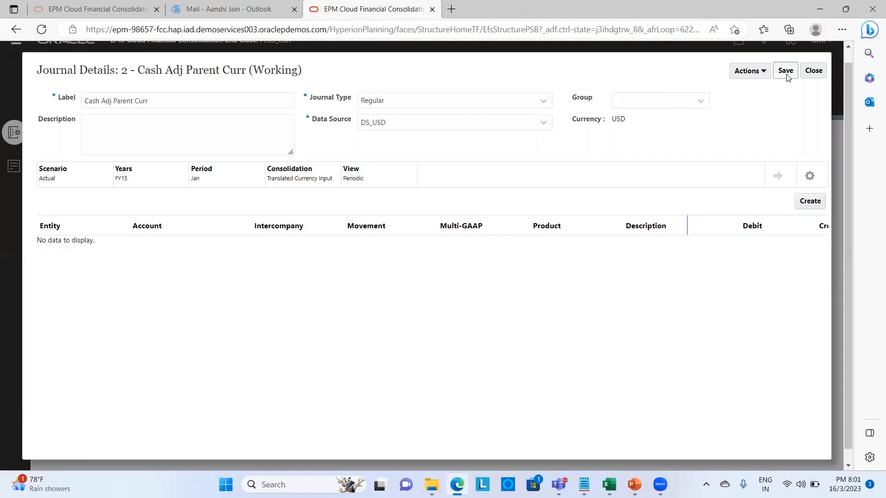
click(812, 203)
- Start the first line with entity E_102, account Cash and No Intercompany
click(78, 251)
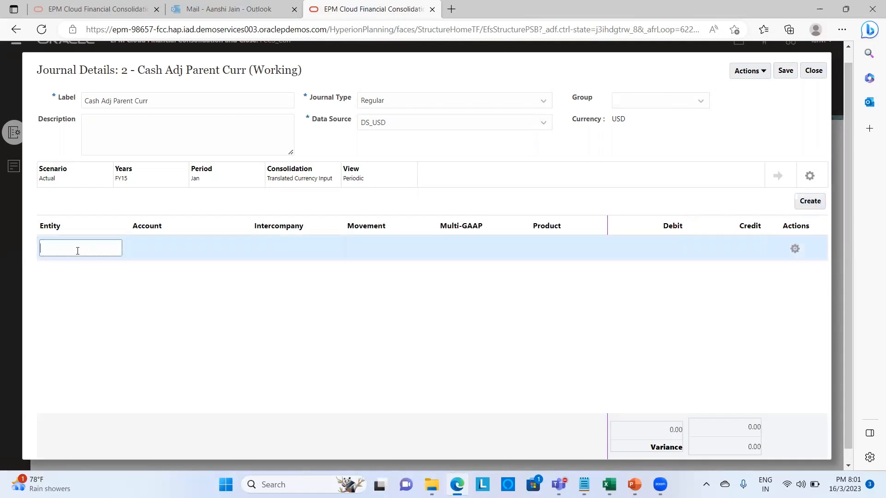
text(E_102)
click(142, 250)
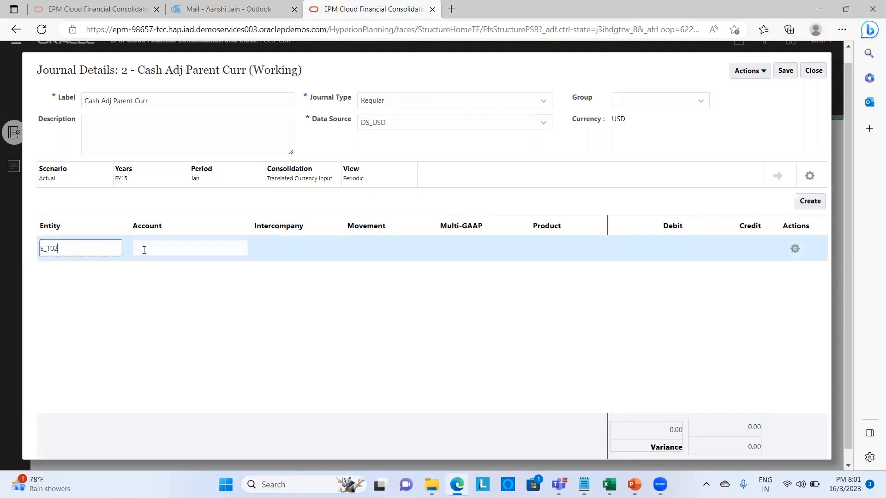
text(c)
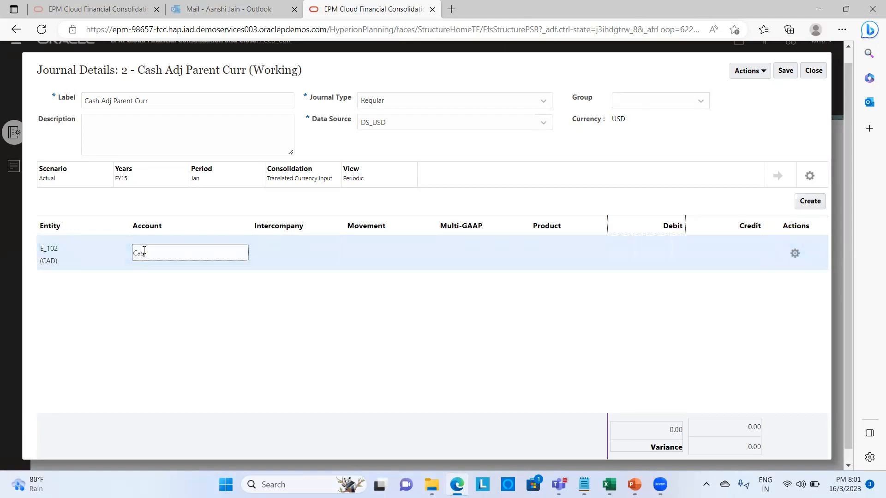
click(269, 251)
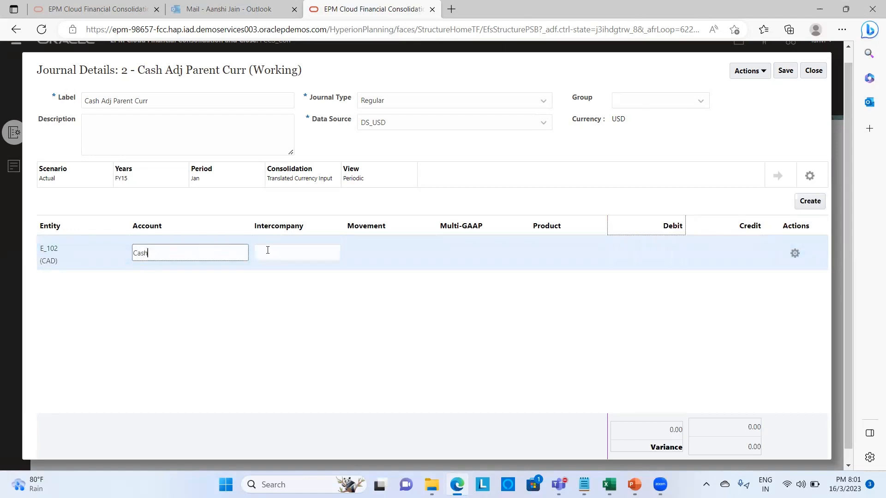
click(288, 295)
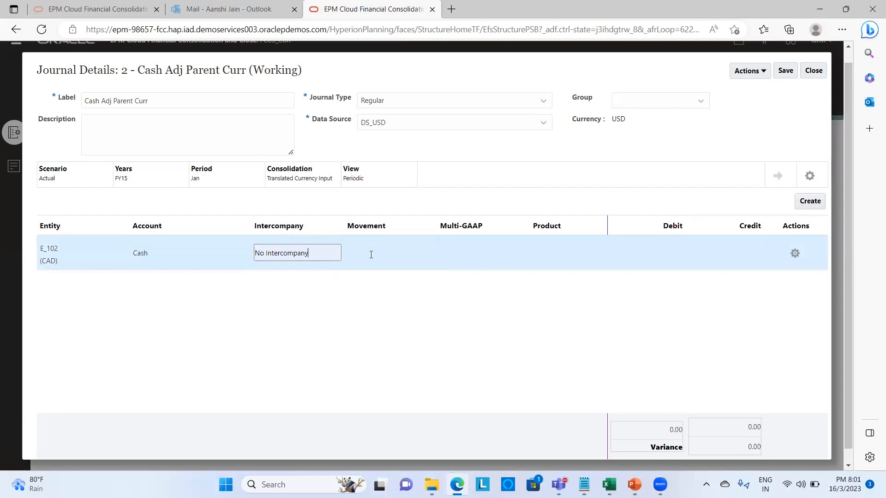
- Complete the first line with Changes in Cash, Local GAAP, No Product and a 750 debit
click(370, 253)
text(Changes in Cash)
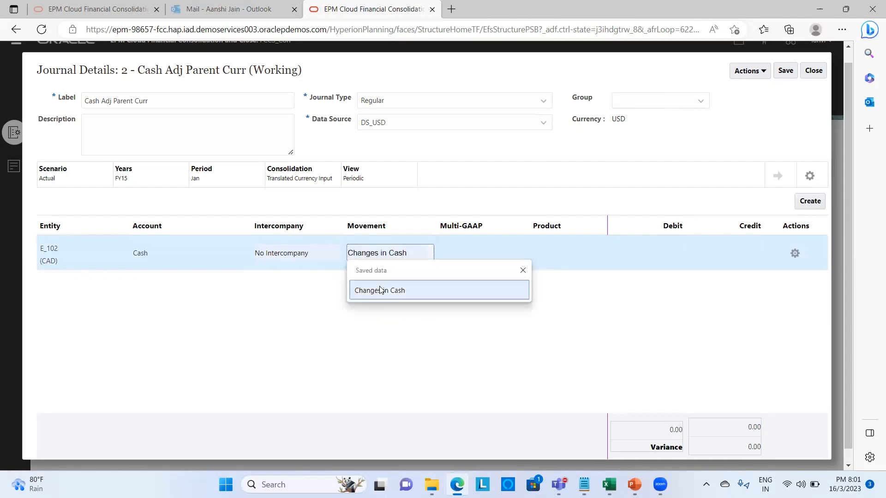
click(380, 291)
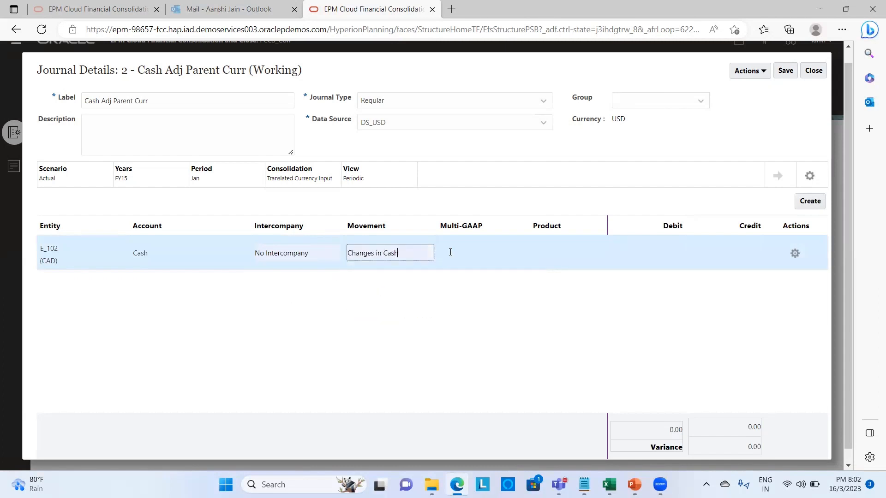
click(462, 249)
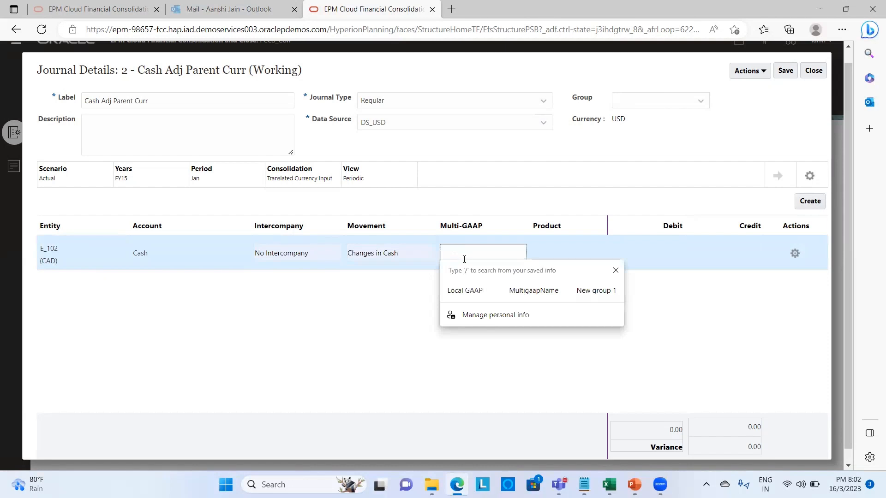
click(466, 291)
click(548, 259)
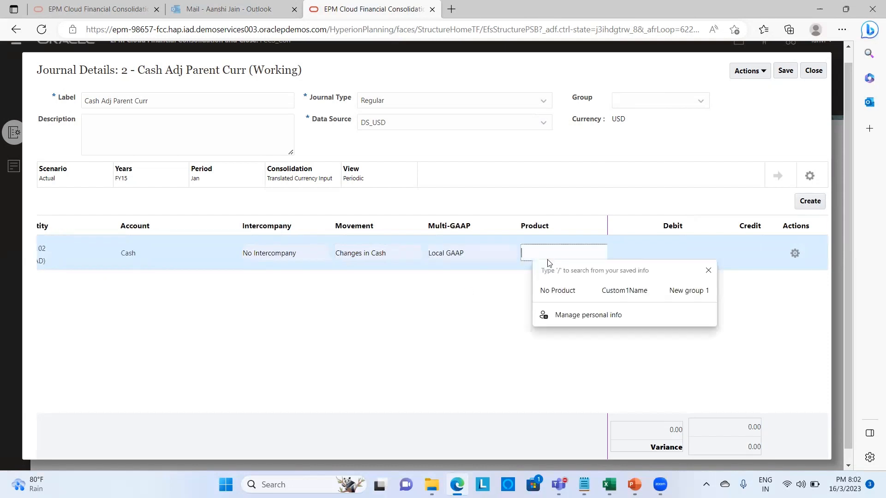
click(553, 289)
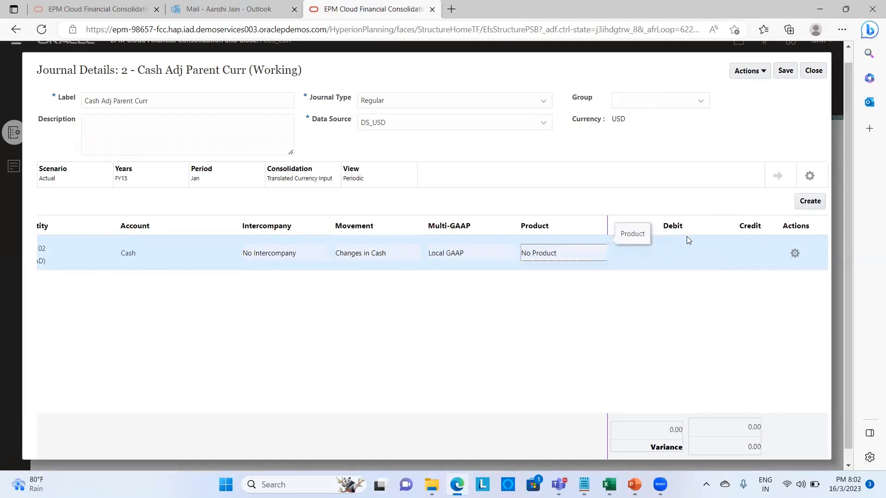
click(682, 249)
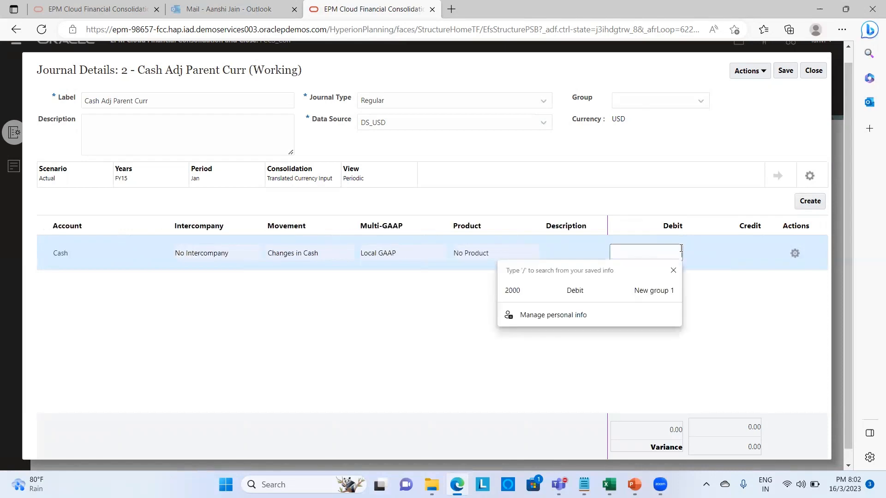
text(750)
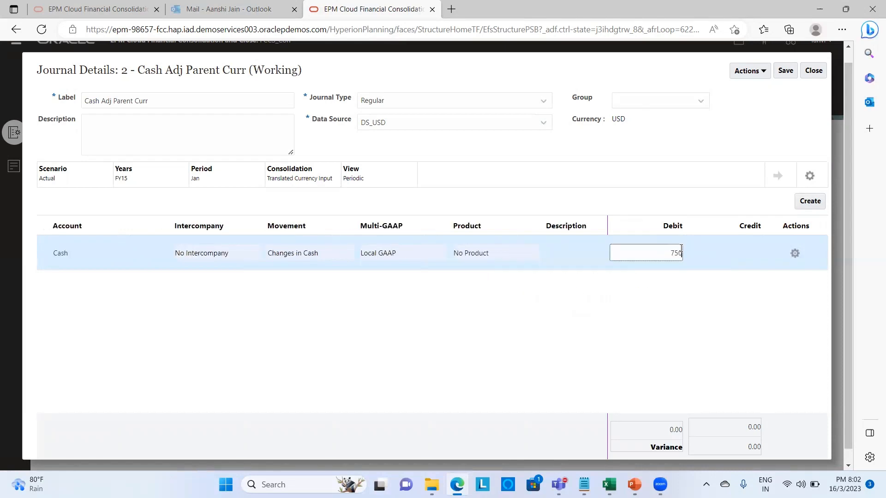
- Add a second line for account 4400014 with a 750 credit so the journal balances
click(815, 204)
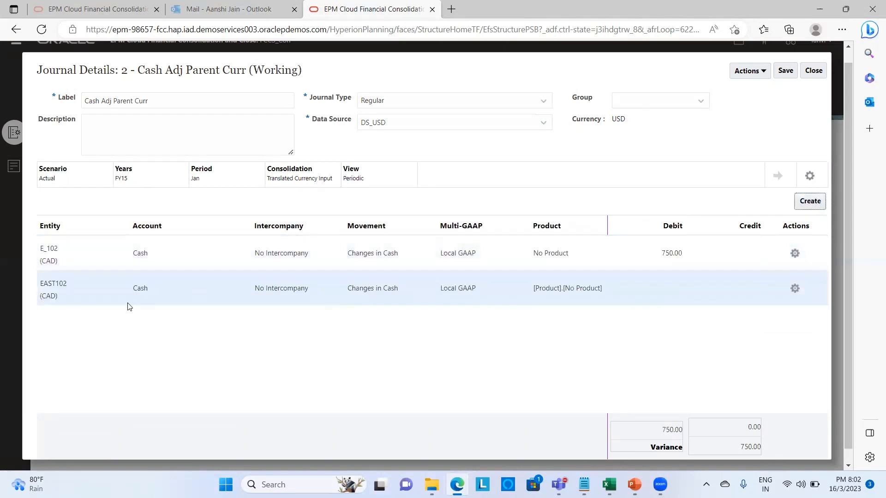
click(149, 298)
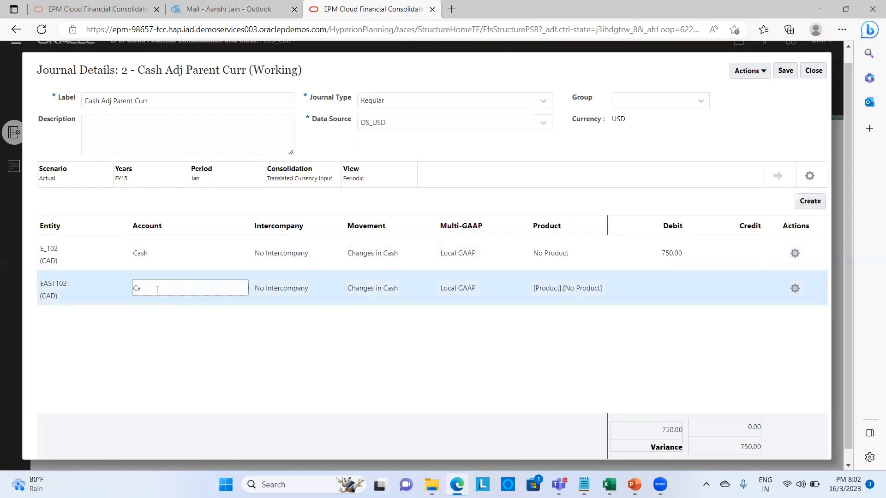
key(BackSpace)
key(BackSpace)
text(440001)
text(4001)
text(4)
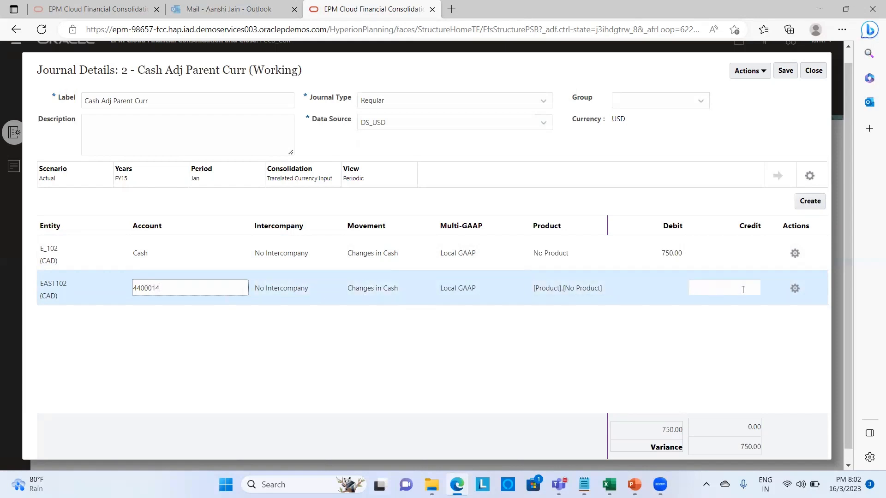
click(743, 290)
text(750)
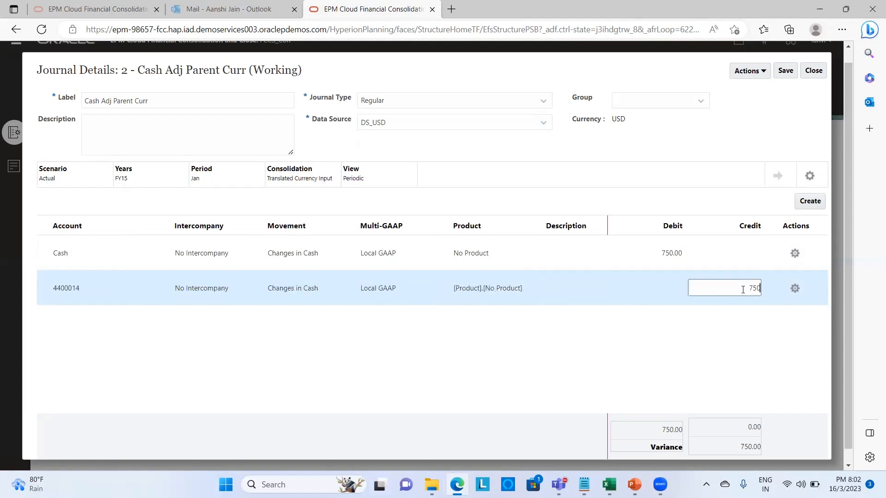
click(714, 328)
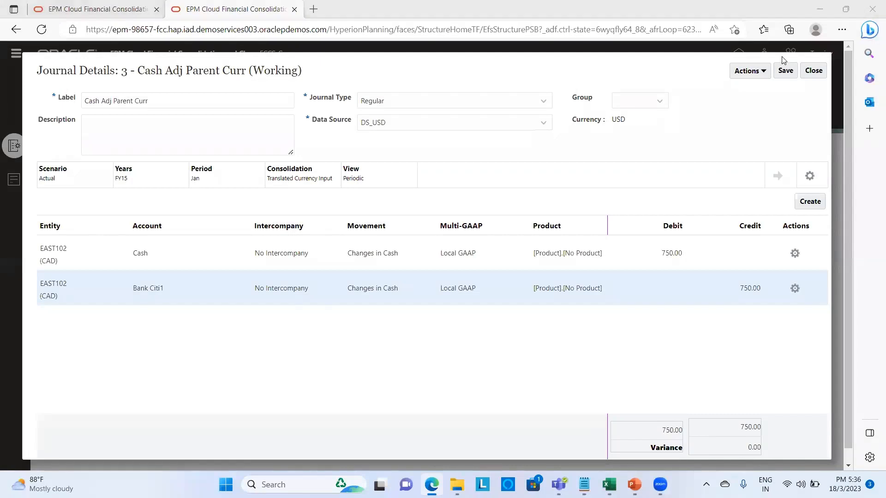
- Save the Cash Adj Parent Curr journal and submit it
click(786, 71)
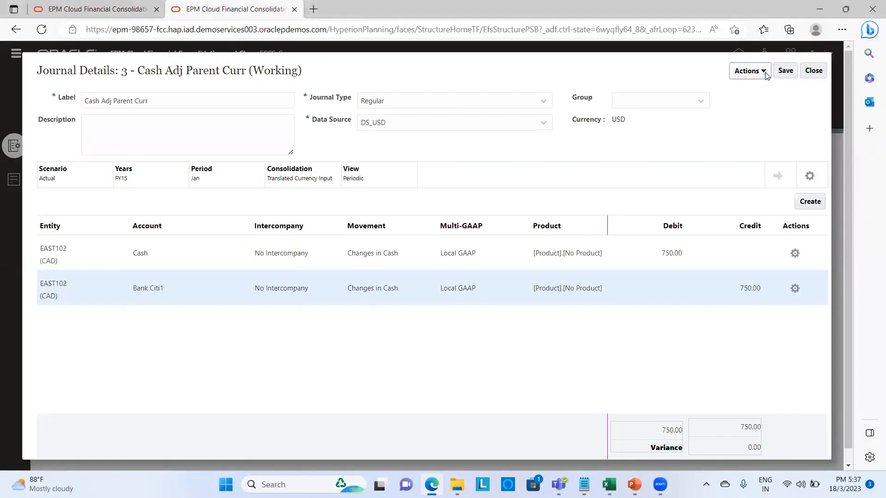
click(766, 72)
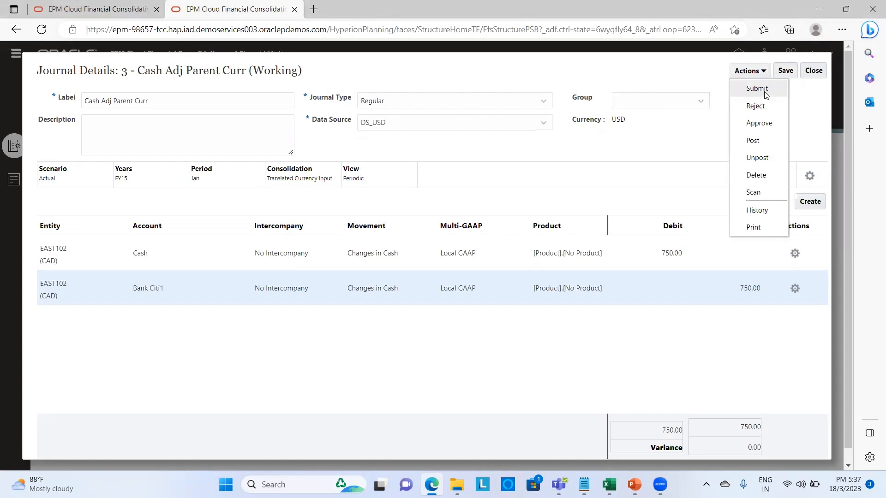
click(757, 88)
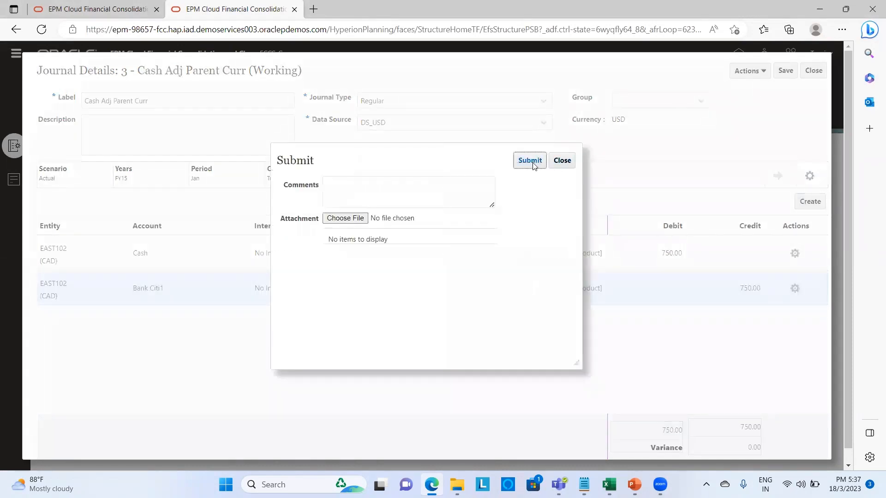
click(534, 165)
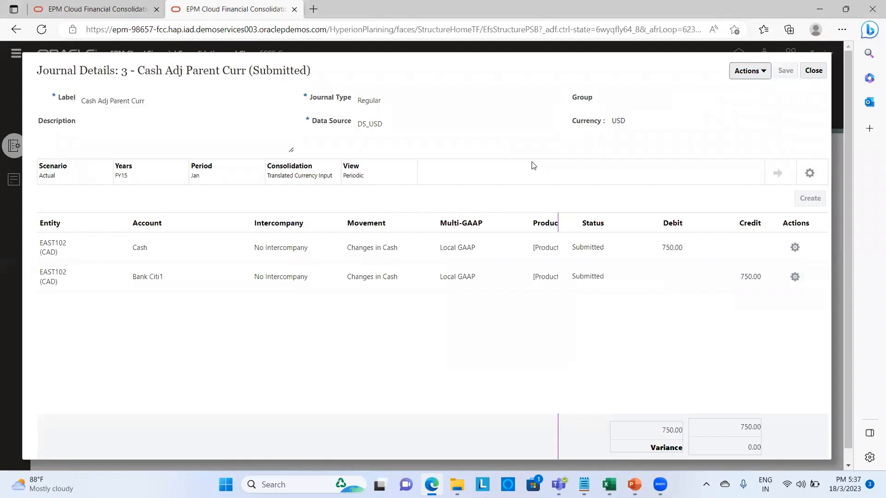
- Begin approving the submitted journal from the Actions menu
click(763, 73)
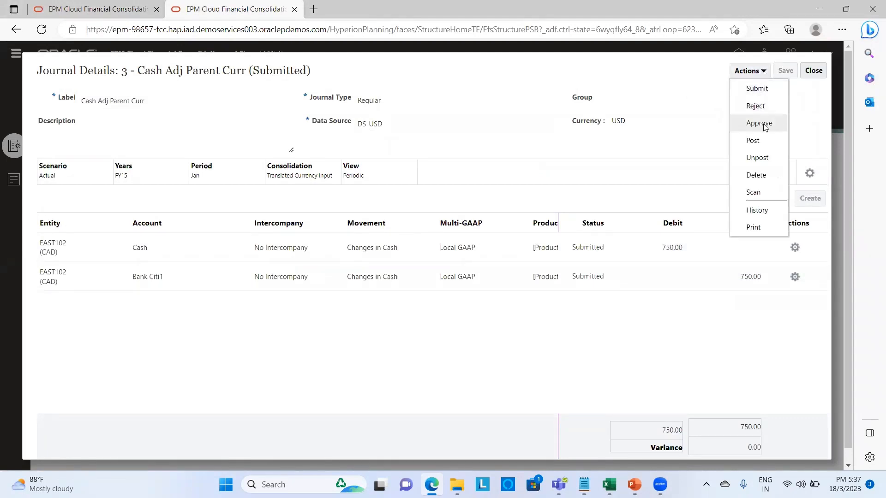
click(763, 124)
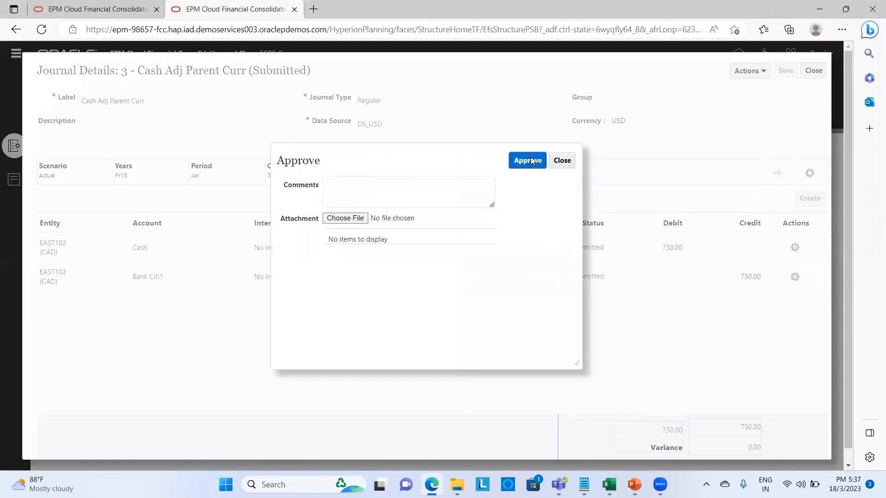
click(532, 160)
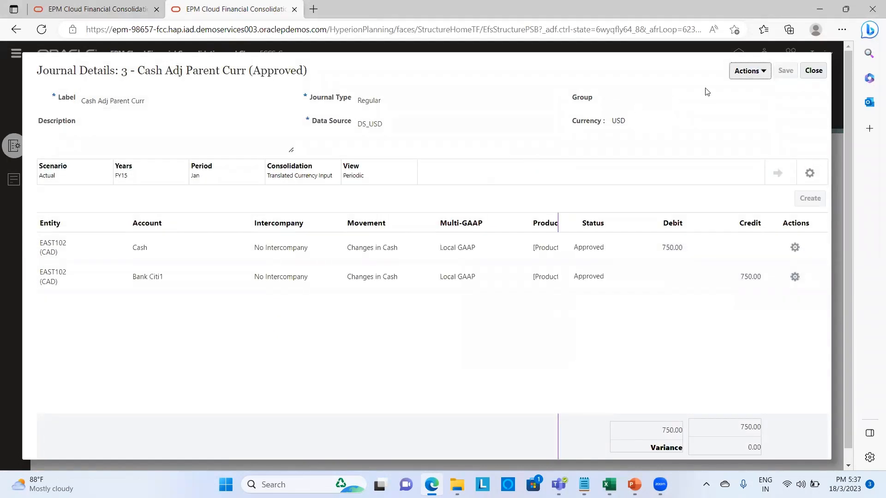
- Post the Cash Adj Parent Curr journal and close it to return to Journals: Manage
click(753, 72)
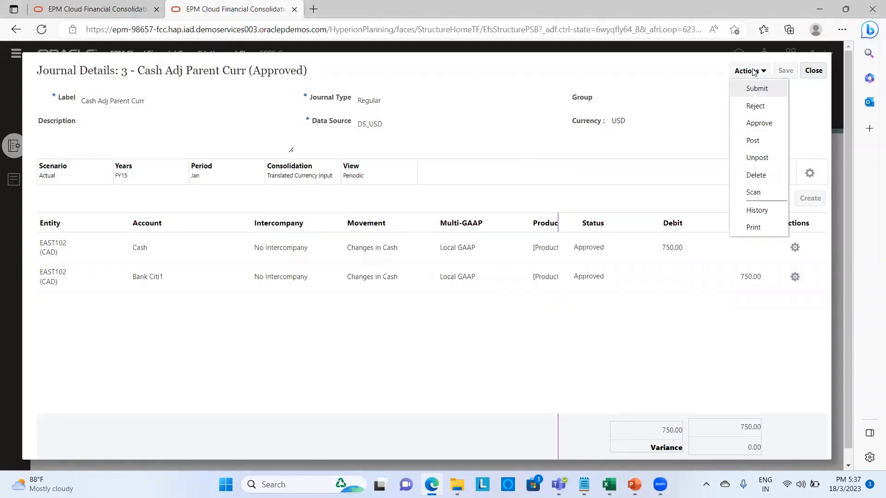
click(754, 141)
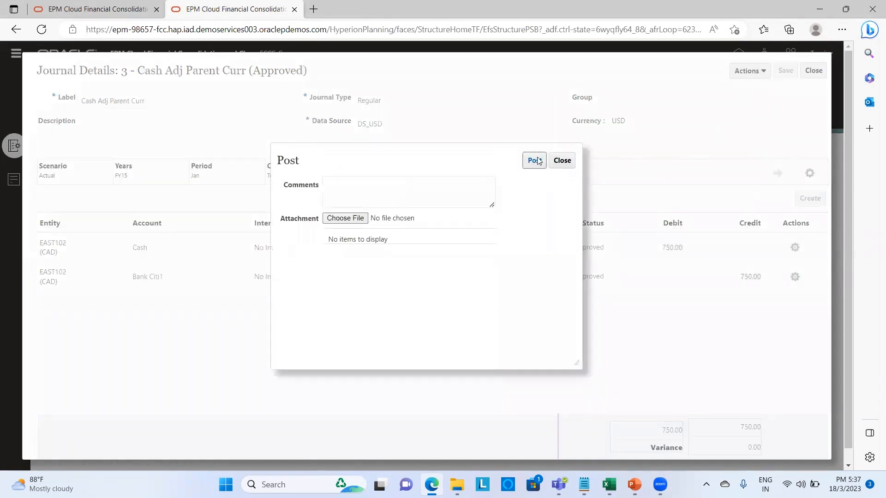
click(536, 161)
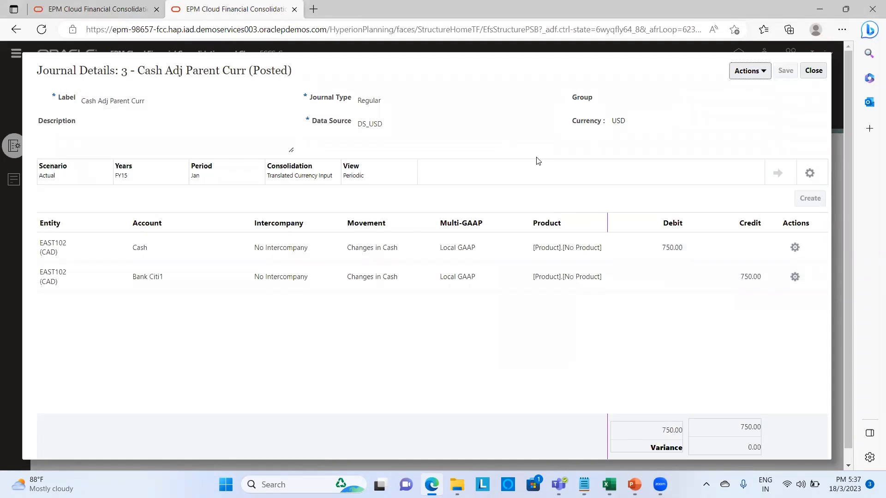
click(813, 70)
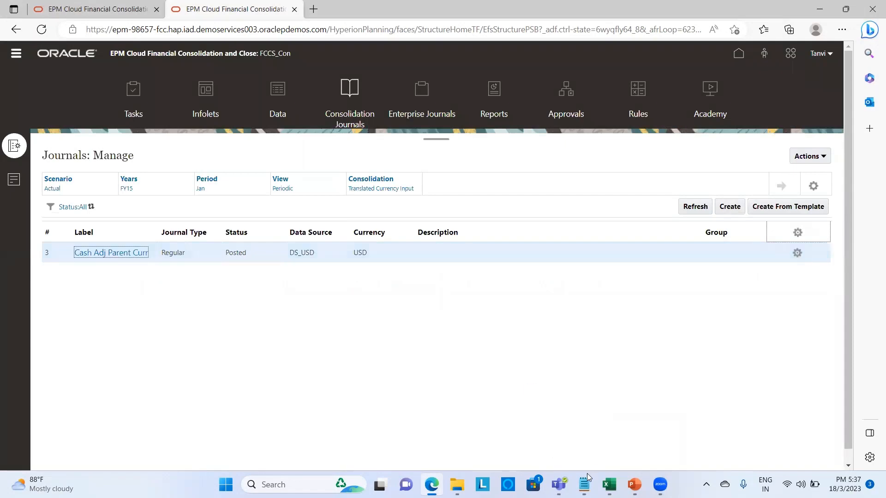
- Bring up the 3 Additional Cases workbook's Input sheet and refresh its grid
mouse_move(609, 485)
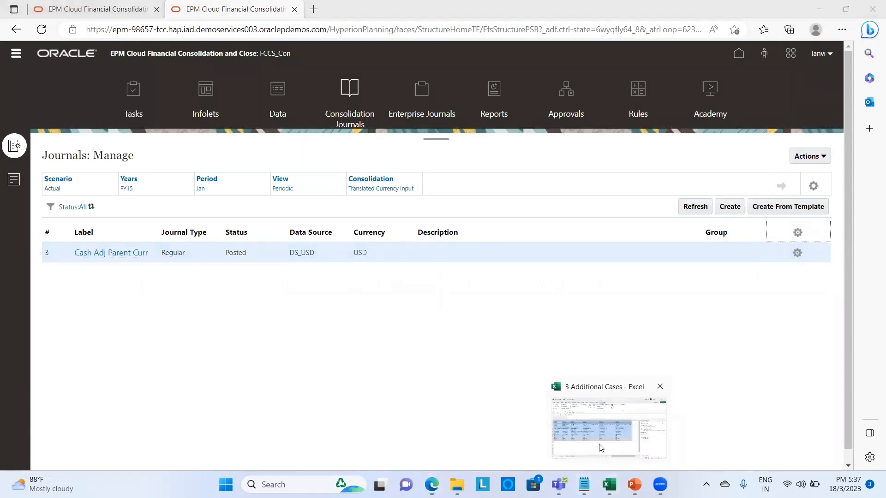
click(601, 447)
click(81, 448)
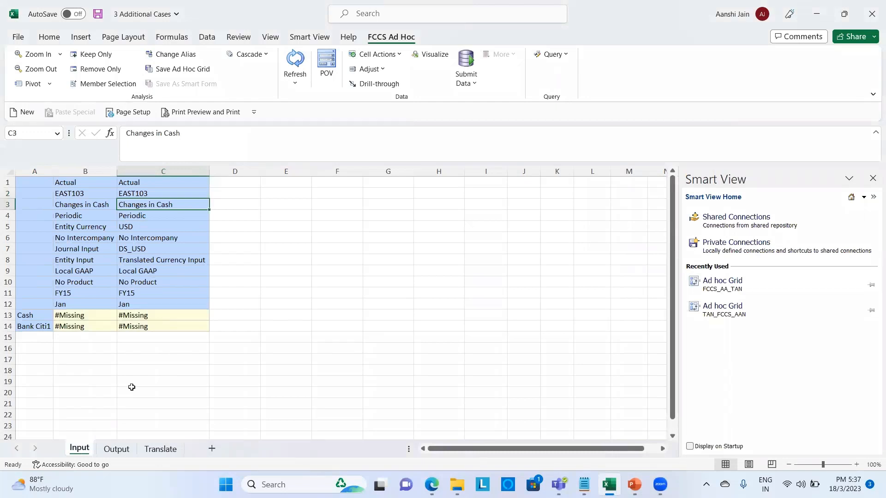
click(296, 63)
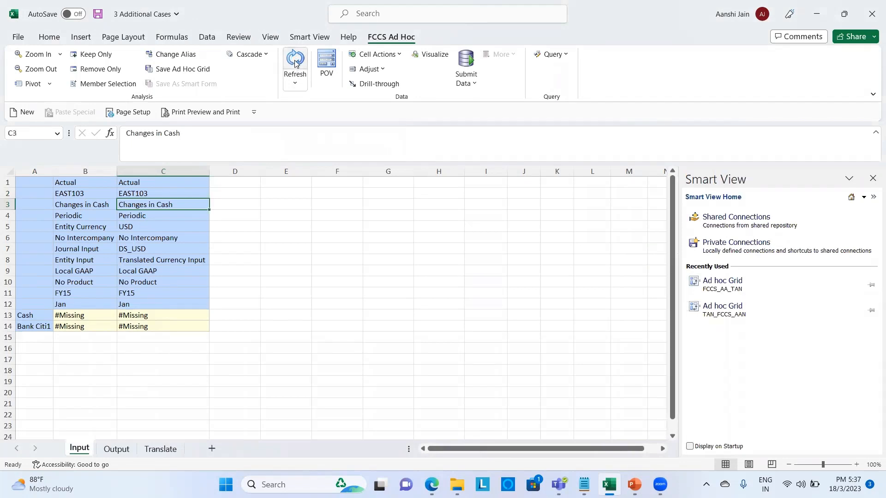
- Change the entity in B2 and C2 from EAST103 to EAST102 and refresh the grid
click(82, 193)
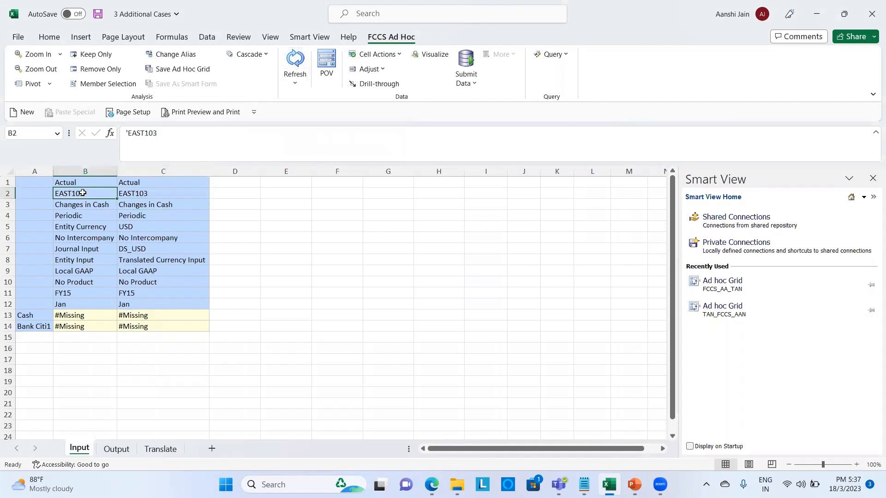
click(166, 132)
key(BackSpace)
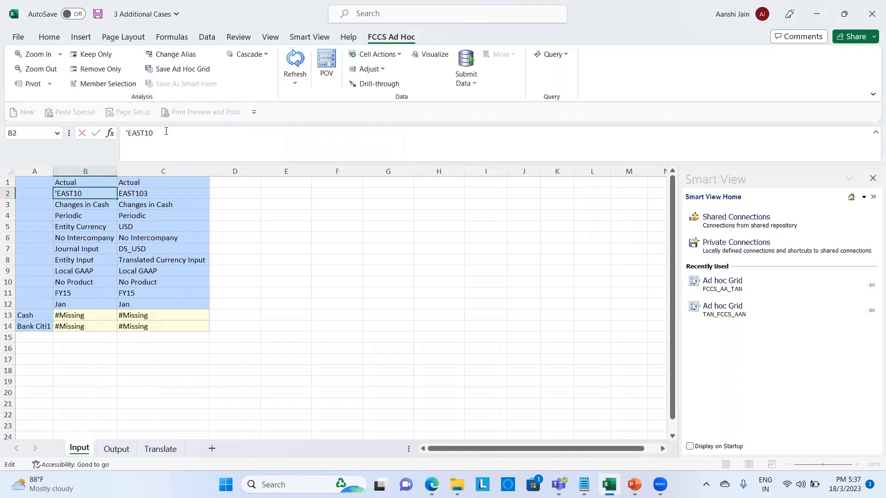
text(2)
key(Return)
key(Up)
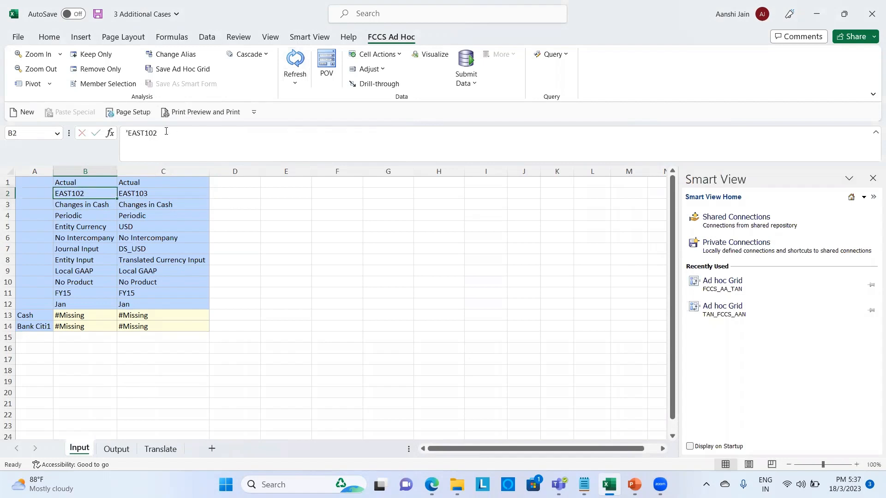
key(ctrl+c)
key(Right)
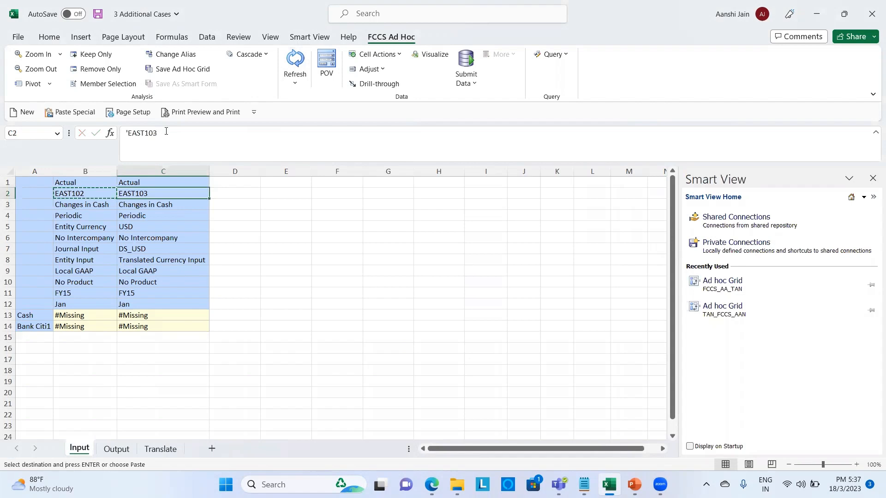
key(ctrl+v)
key(Escape)
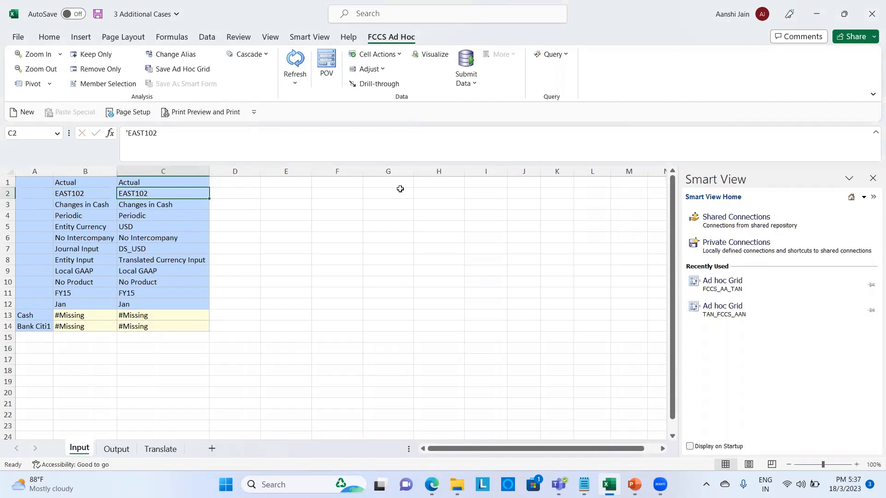
click(295, 60)
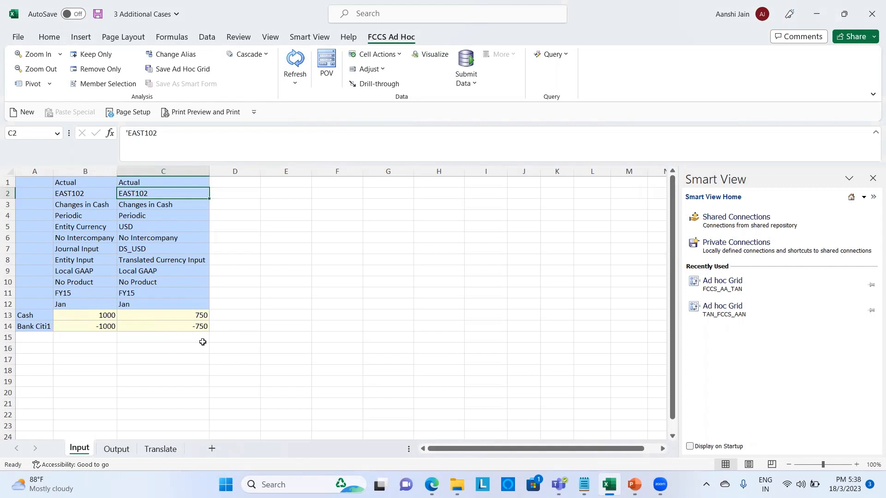
- Go to the Business Rules page in EPM Cloud
mouse_move(432, 485)
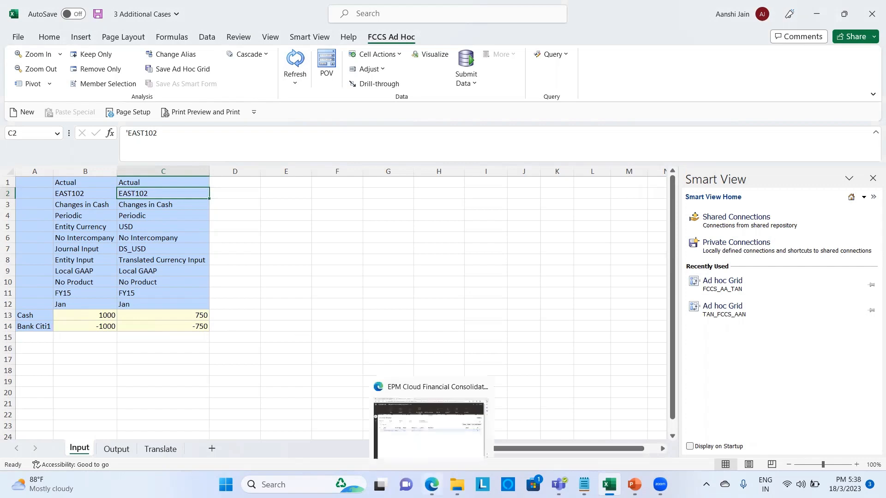
click(426, 444)
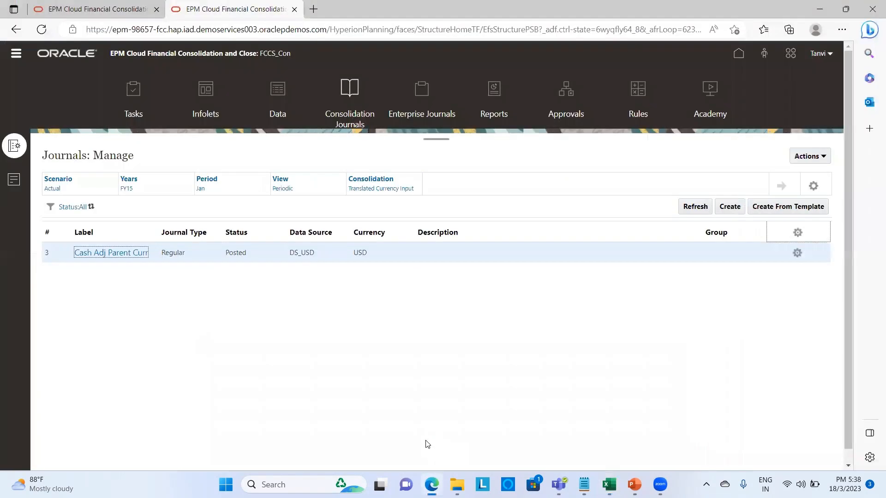
click(17, 55)
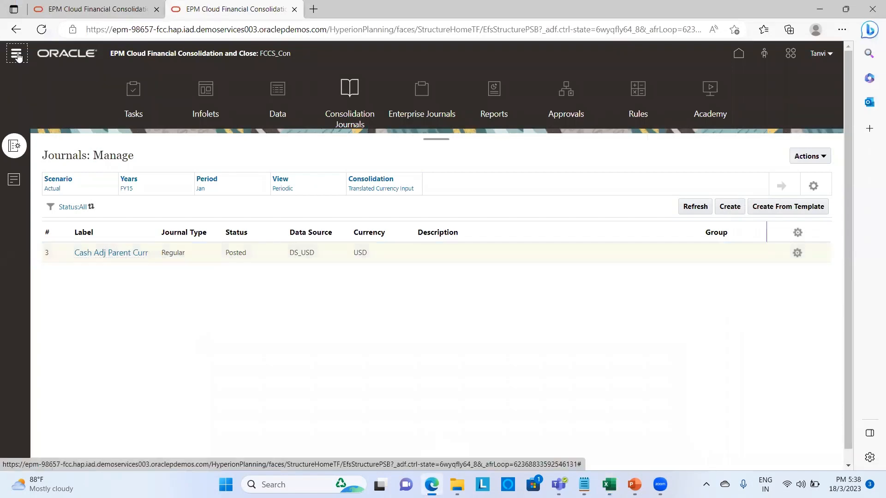
click(17, 56)
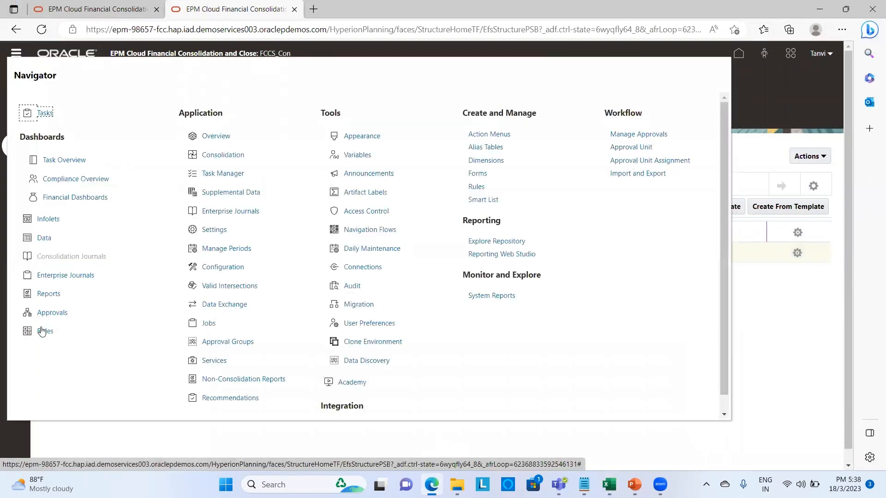
click(43, 332)
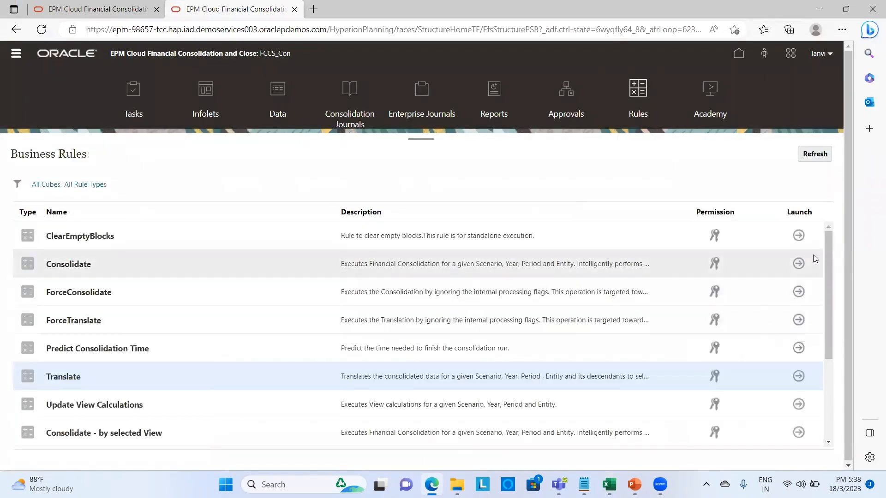
- Run the Consolidate rule for entity E_102, then return to Excel
click(799, 267)
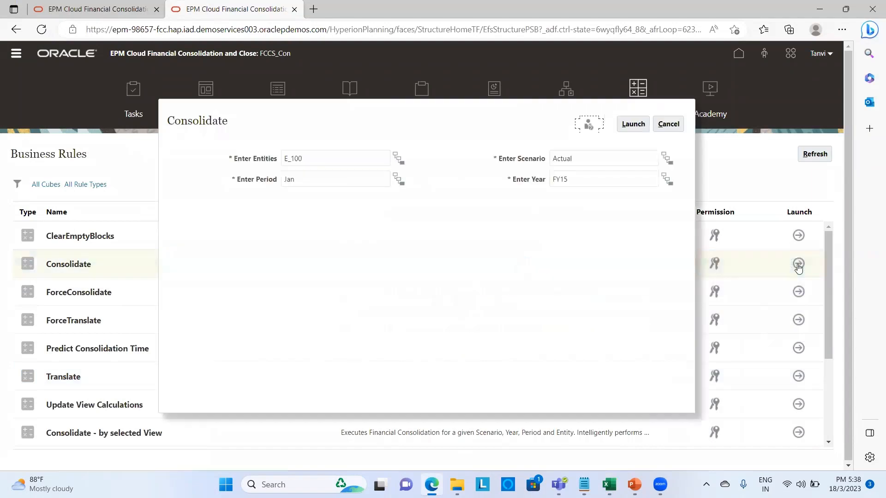
click(351, 159)
key(BackSpace)
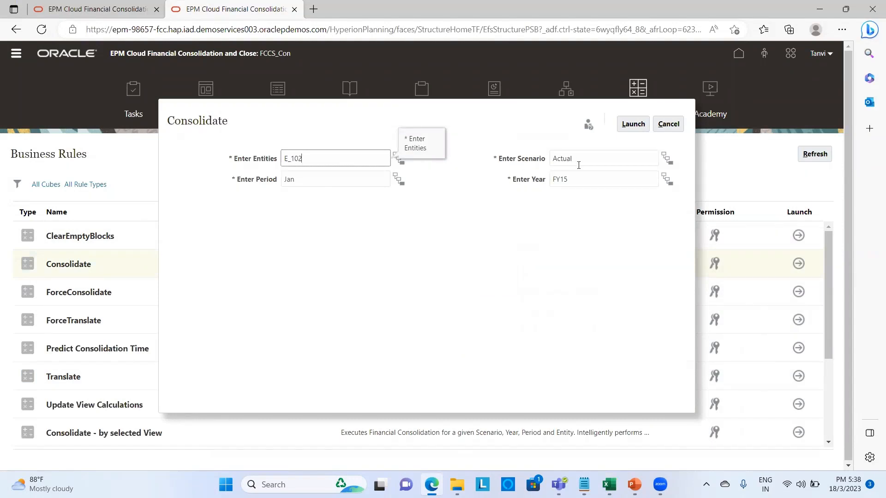
click(633, 125)
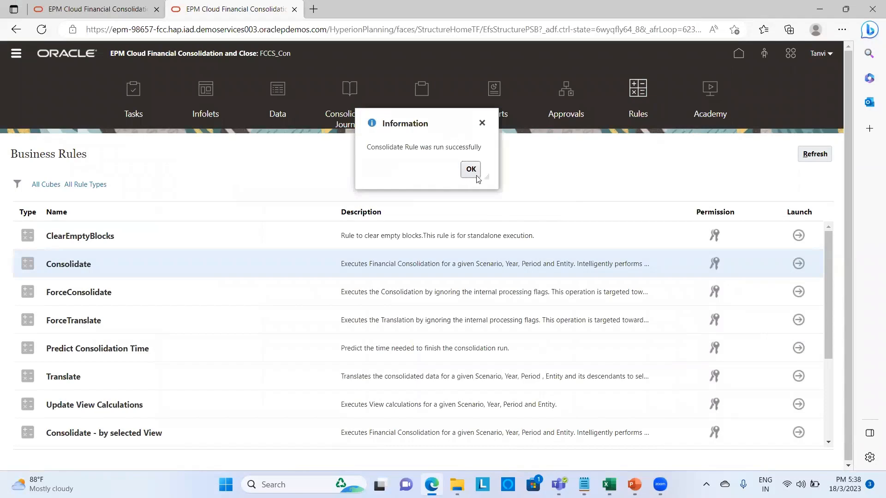
click(471, 170)
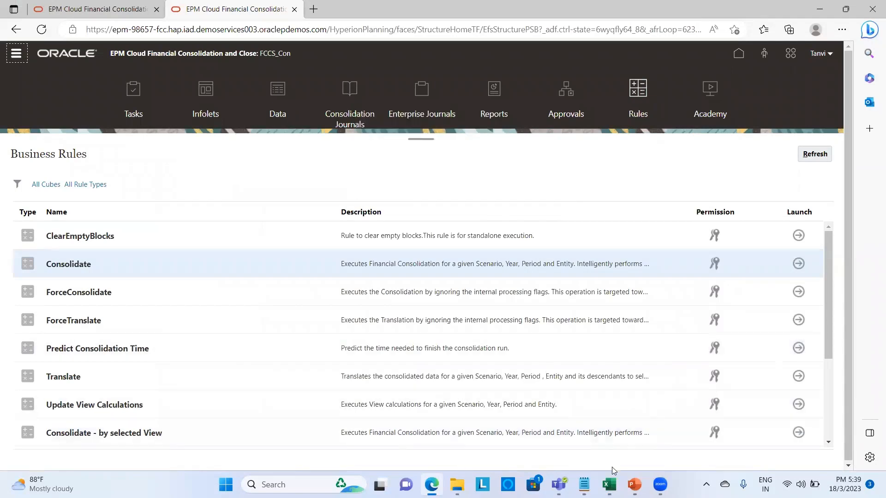
click(609, 485)
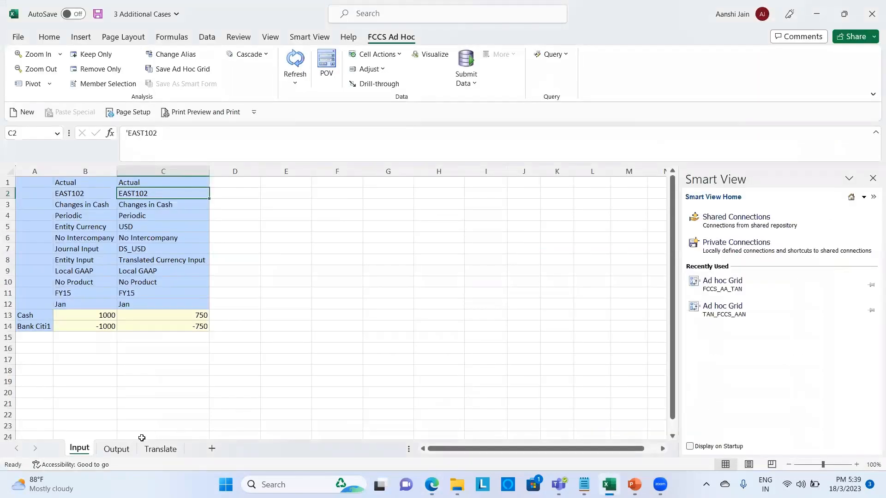
- On the Output sheet, set entity EAST102 in B2 and paste it across C2:H2
click(121, 450)
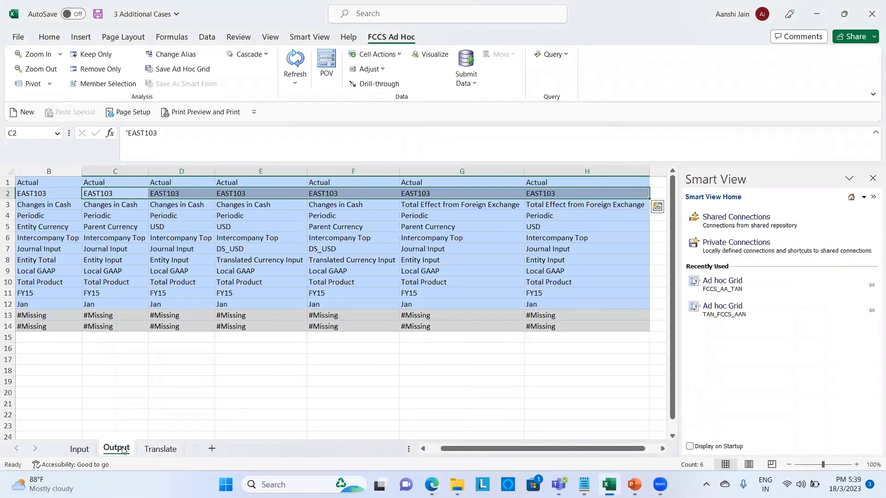
scroll(125, 375, left, 1)
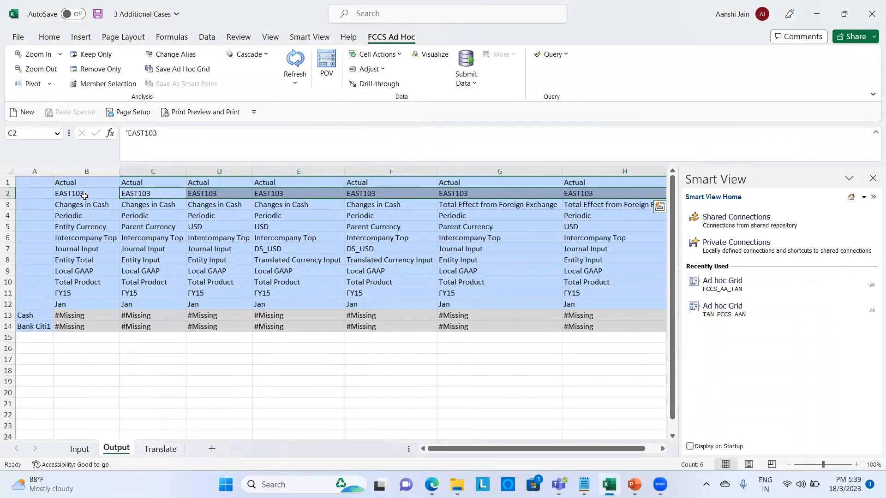
click(85, 196)
click(164, 133)
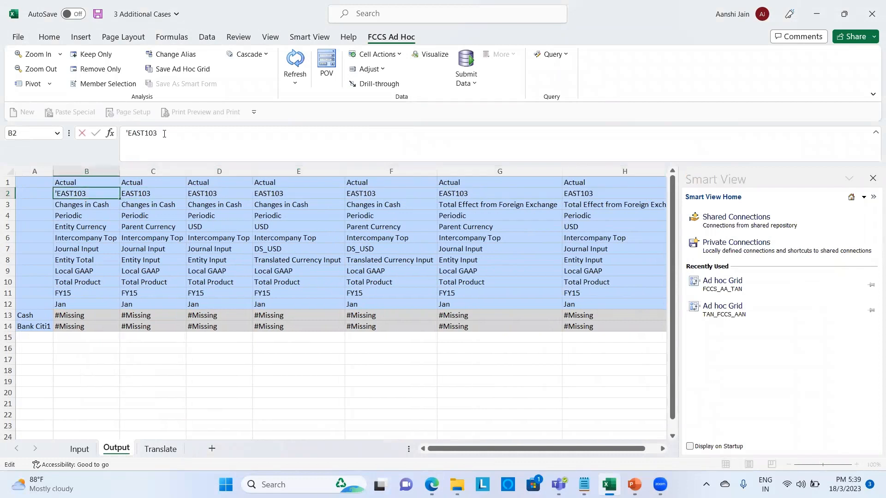
text(2)
key(Return)
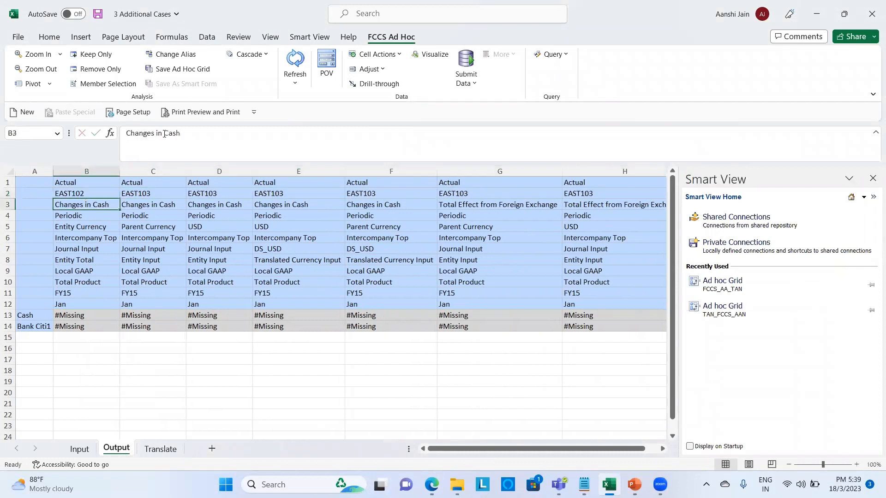
key(Up)
key(ctrl+c)
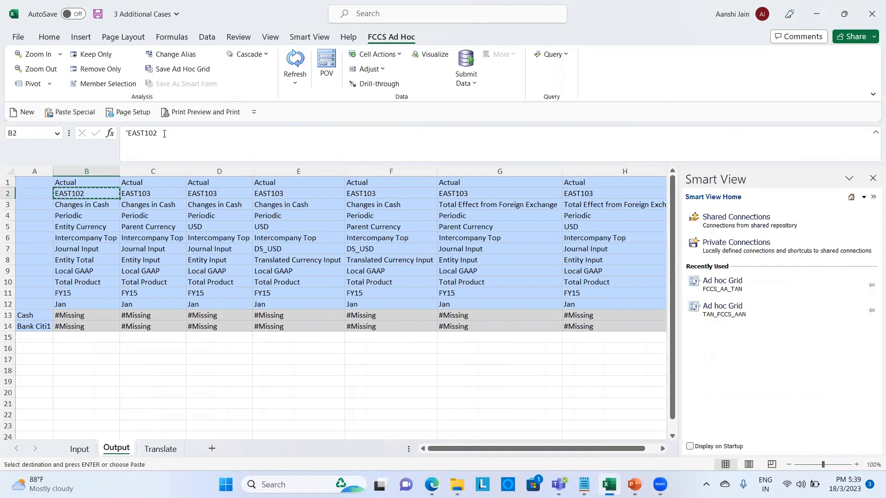
key(Right)
key(shift+Right)
key(shift+Right)
key(shift+Right)
key(shift+Right)
key(shift+Right)
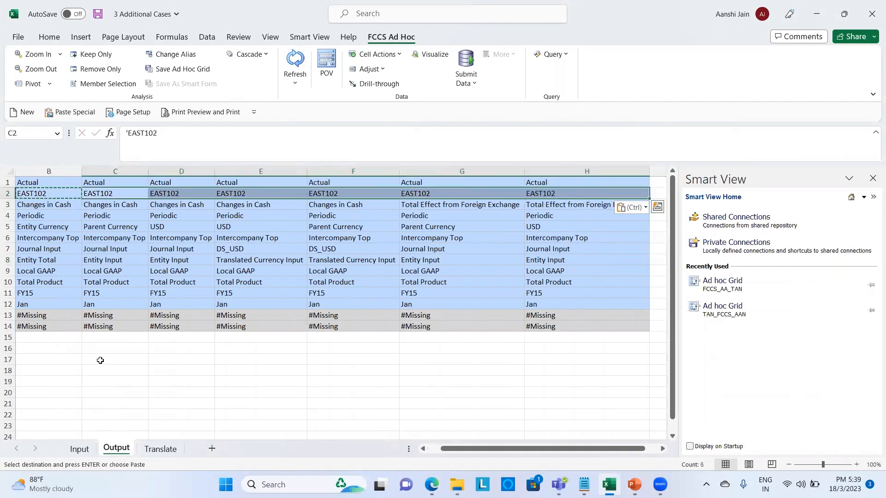
key(ctrl+v)
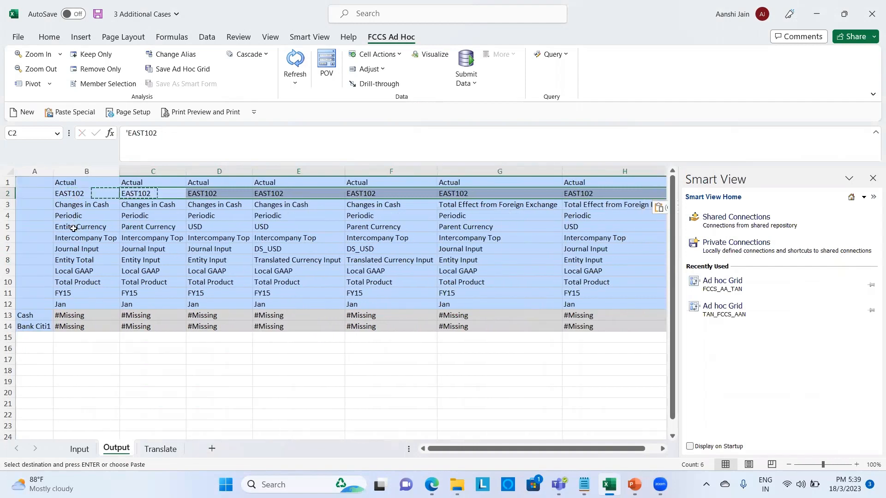
- Review the currency, DS_USD journal and consolidation members in rows 5, 7 and 8
click(74, 228)
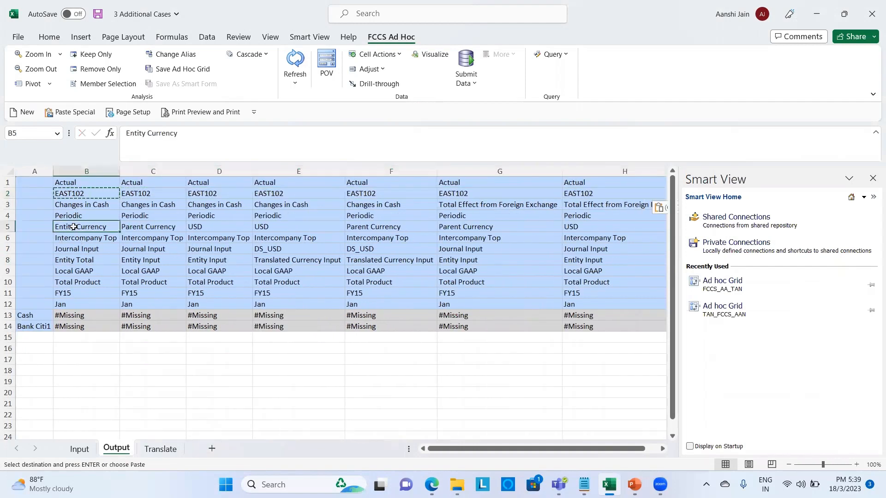
key(Right)
key(Right)
key(Right)
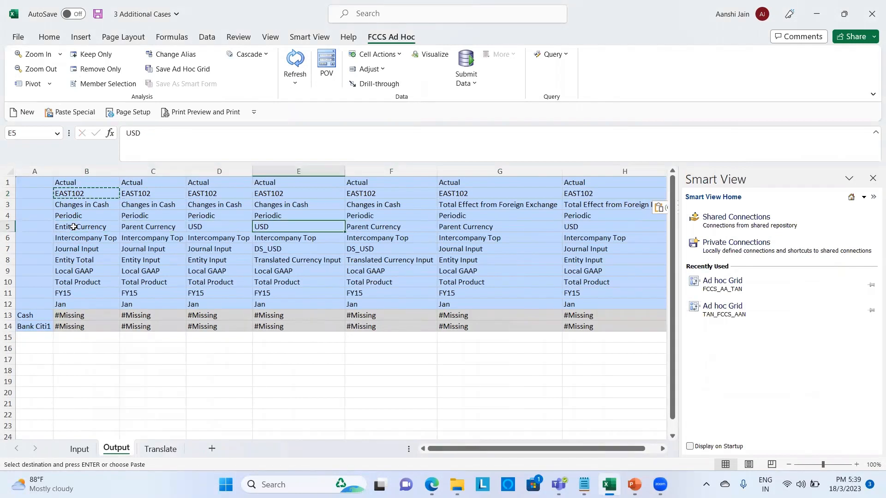
key(Down)
key(Down)
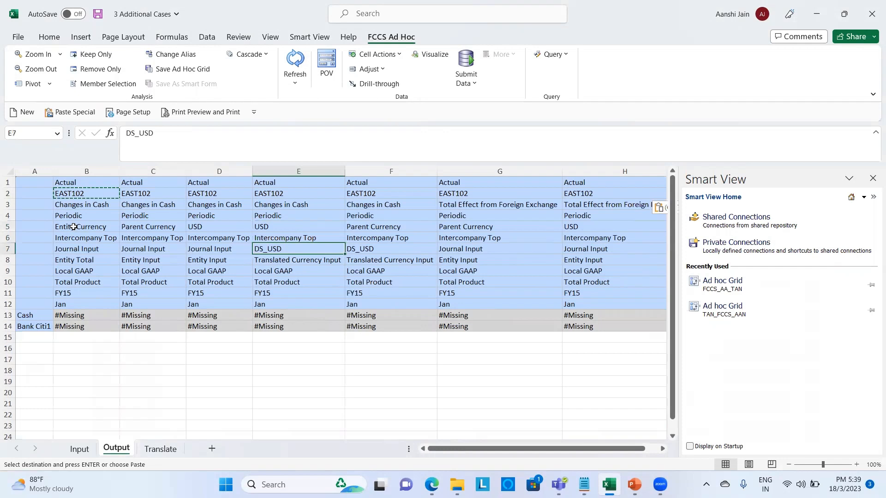
key(Left)
key(Left)
key(Left)
key(Right)
key(Right)
key(Right)
click(74, 261)
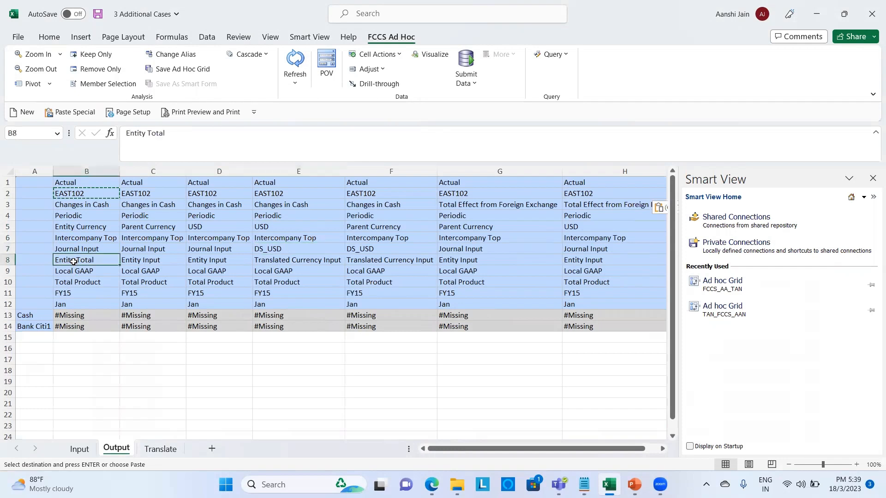
key(Right)
key(Right)
key(Right)
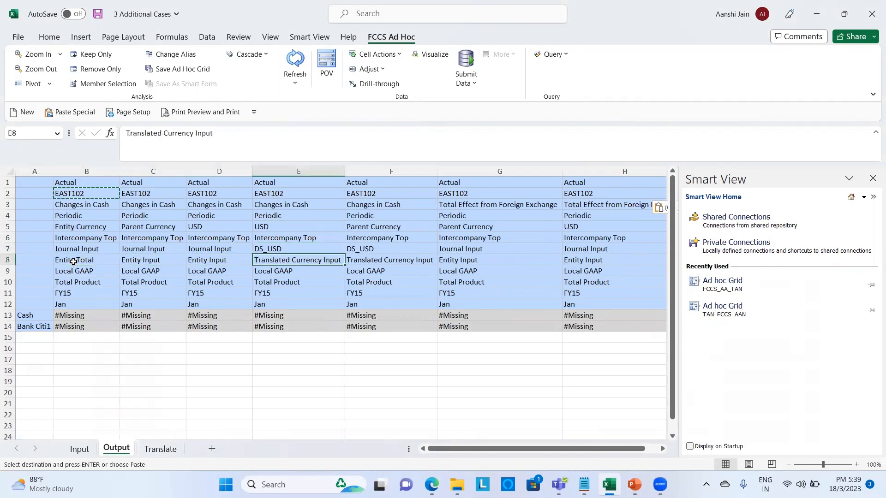
click(135, 375)
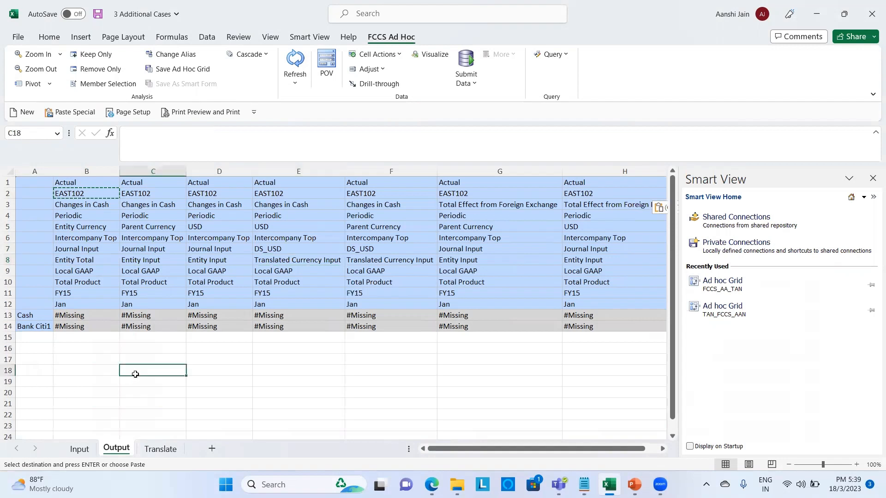
key(Escape)
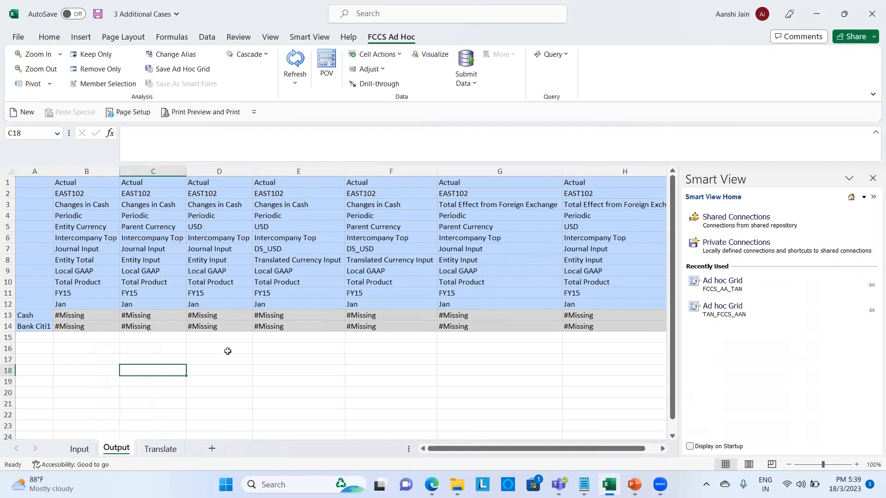
- Refresh the Output grid, check Cash values 1000, 500, 750 and 250, then return to Business Rules
click(294, 68)
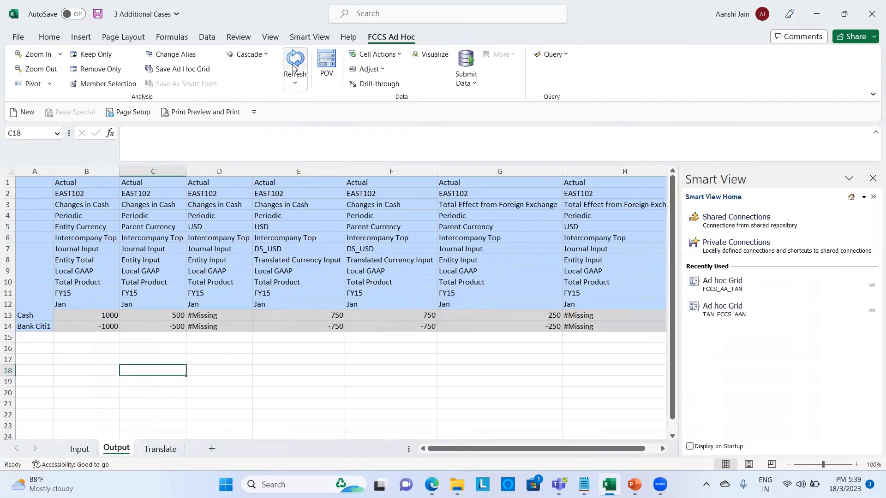
click(68, 319)
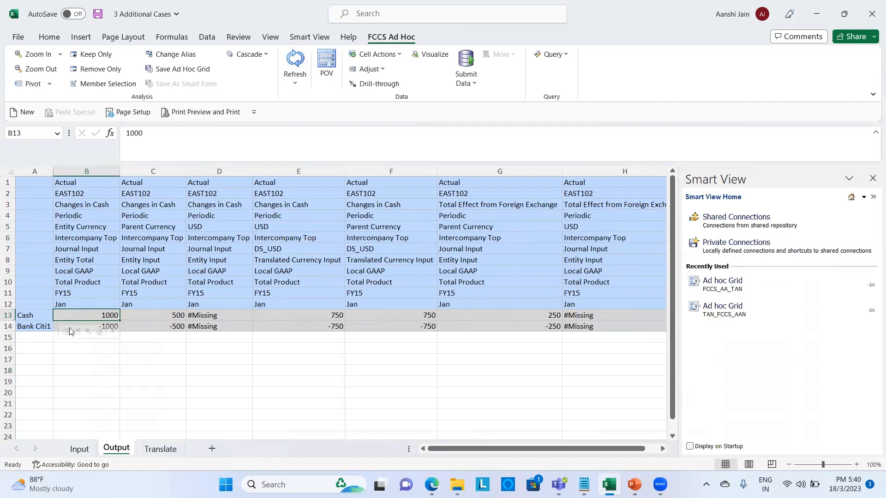
click(149, 319)
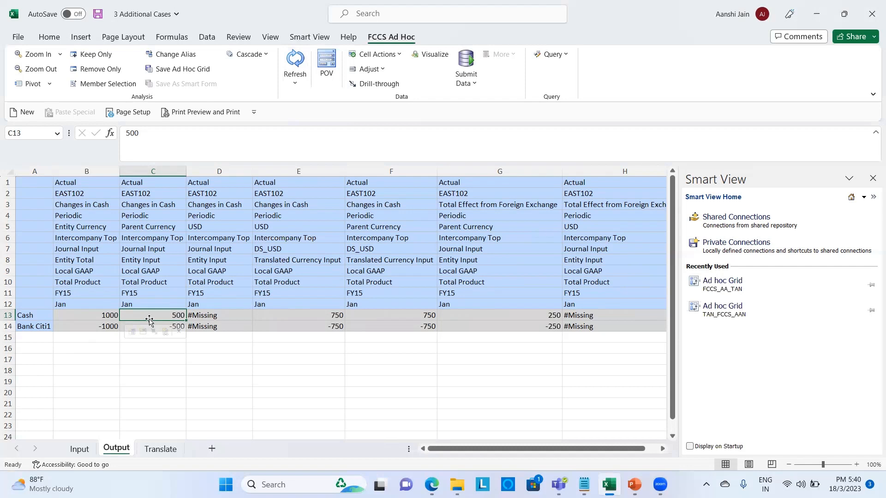
click(307, 320)
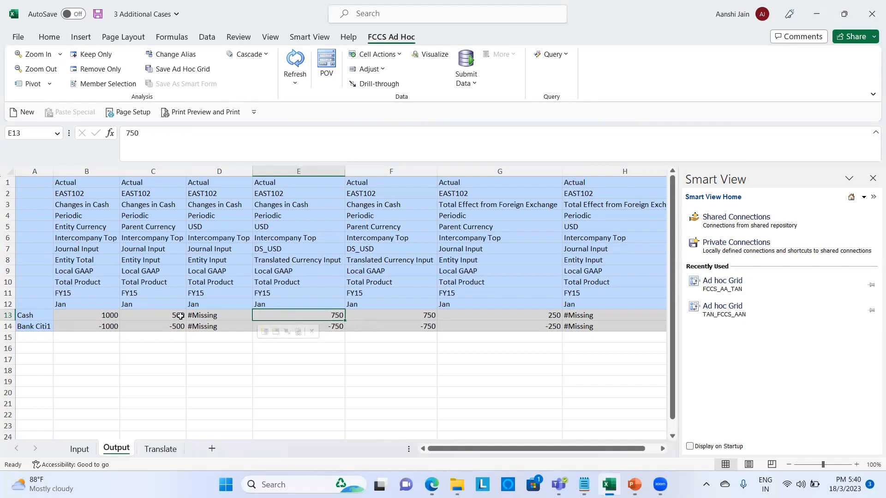
click(495, 318)
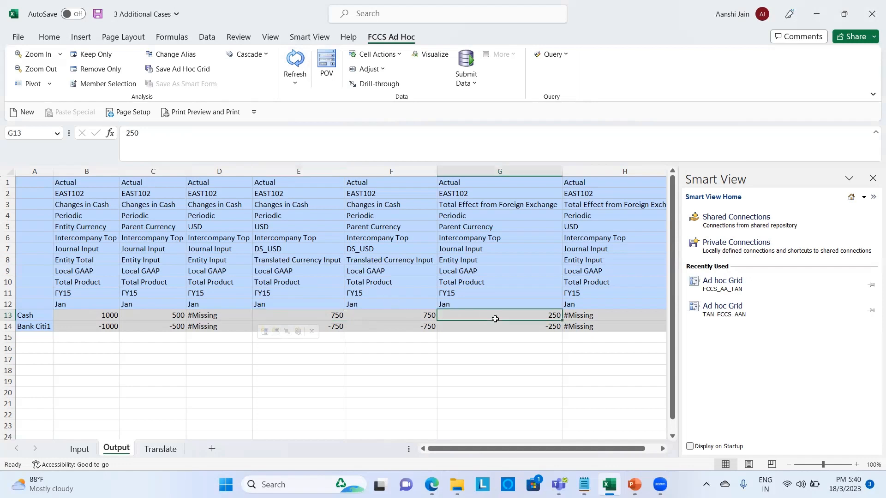
click(483, 204)
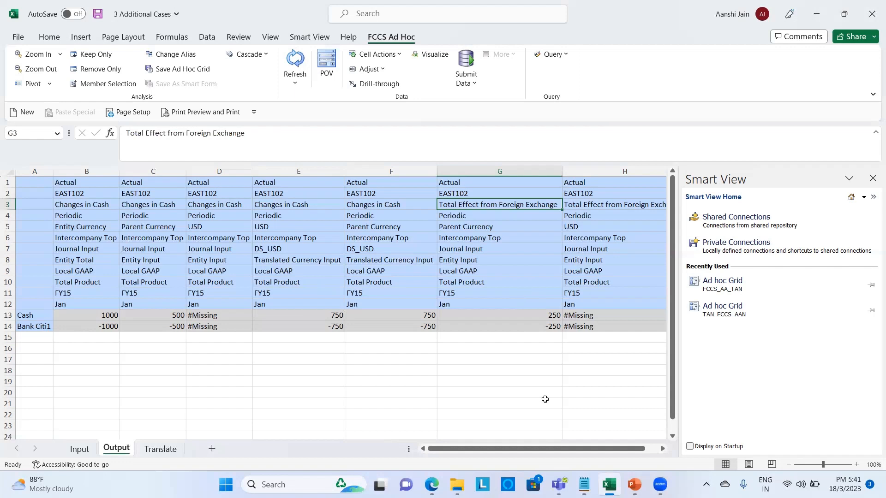
mouse_move(432, 484)
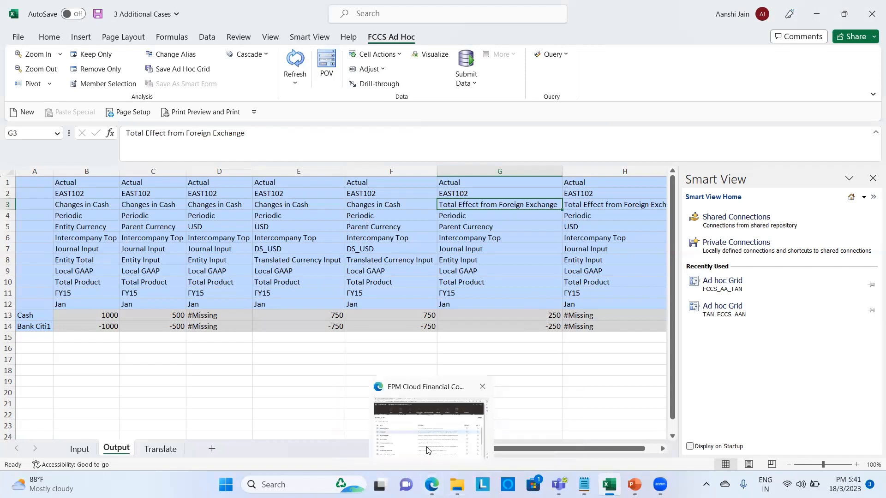
click(463, 387)
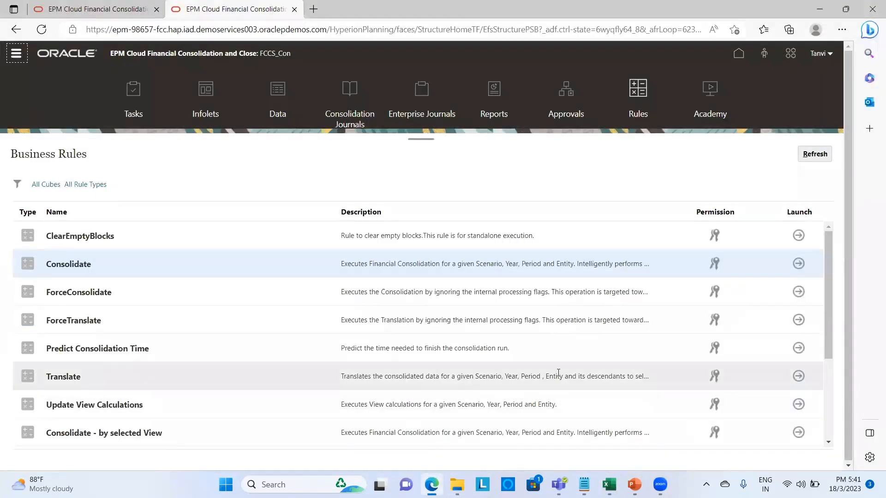
- Run the Translate rule with entity E_102, then return to the 3 Additional Cases workbook
click(799, 378)
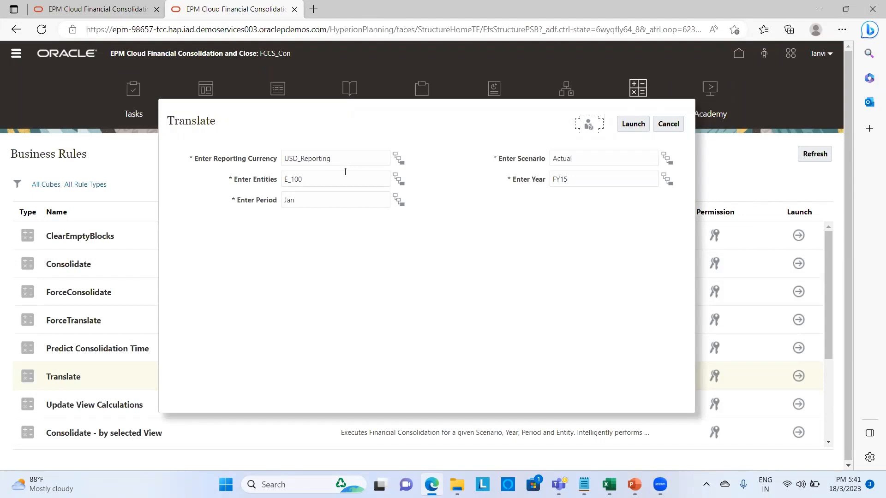
click(344, 181)
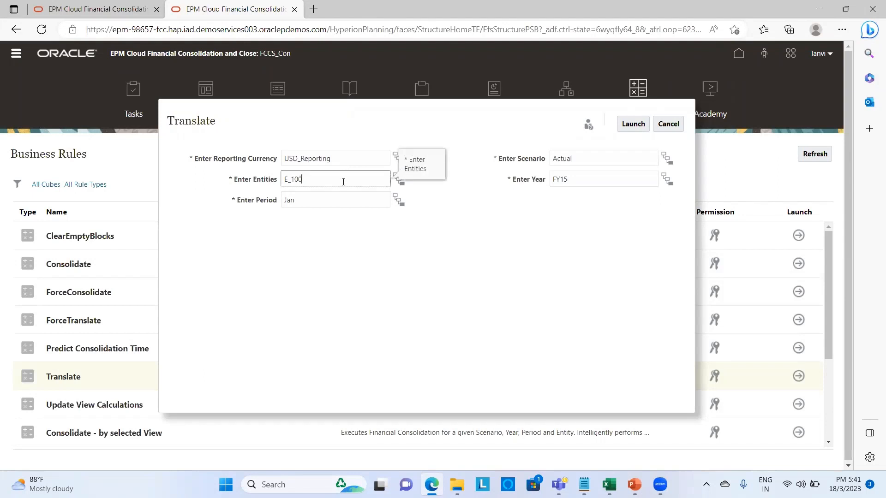
key(BackSpace)
key(BackSpace)
text(02)
click(632, 124)
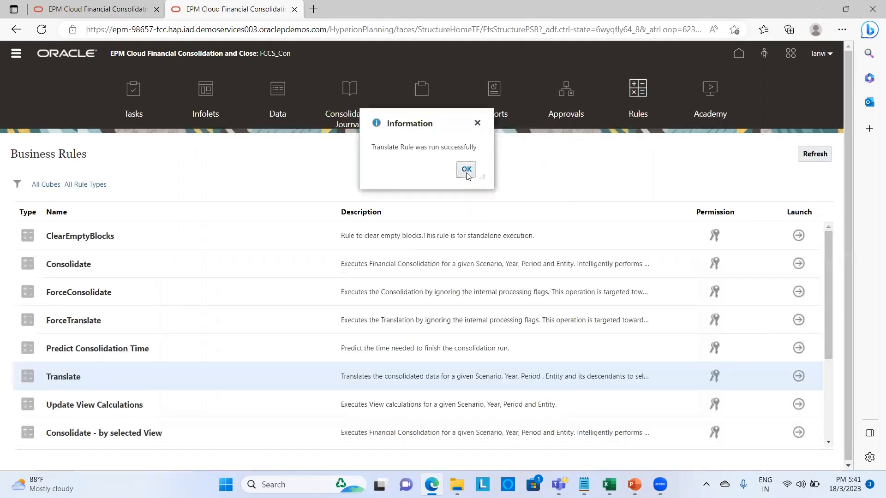
click(467, 174)
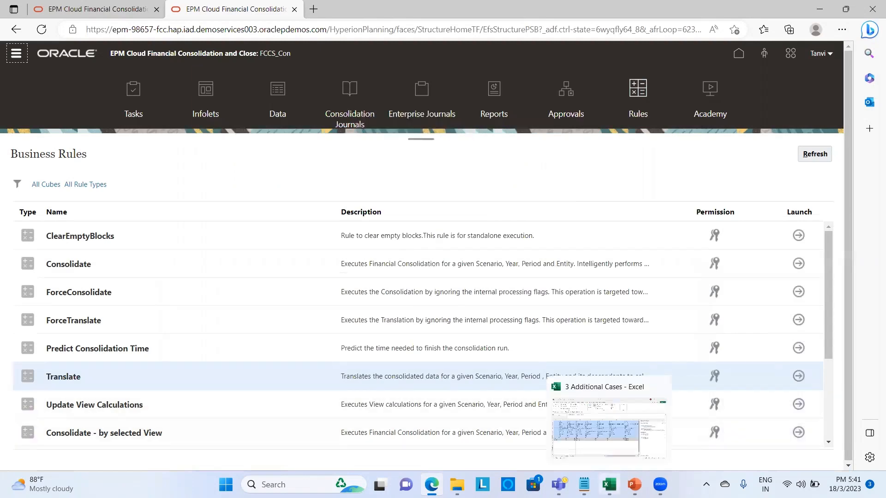
click(609, 484)
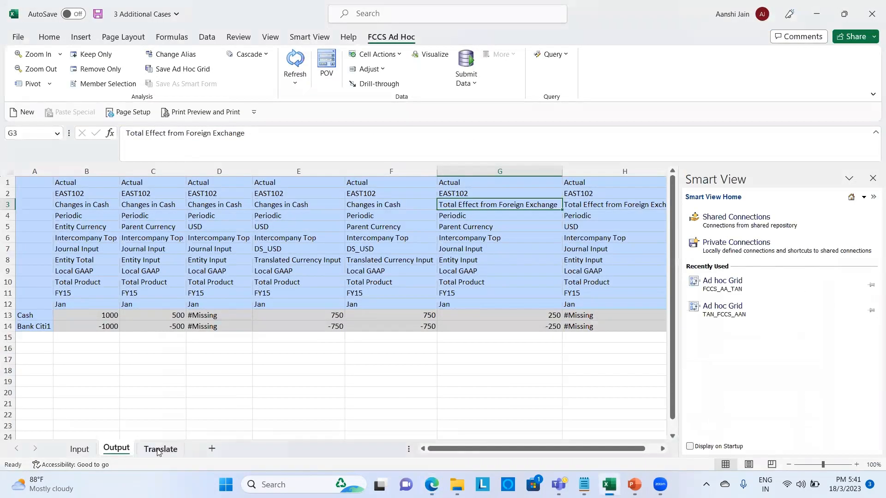
- On the Translate sheet, change the entity in B2 from EAST103 to EAST102
click(157, 448)
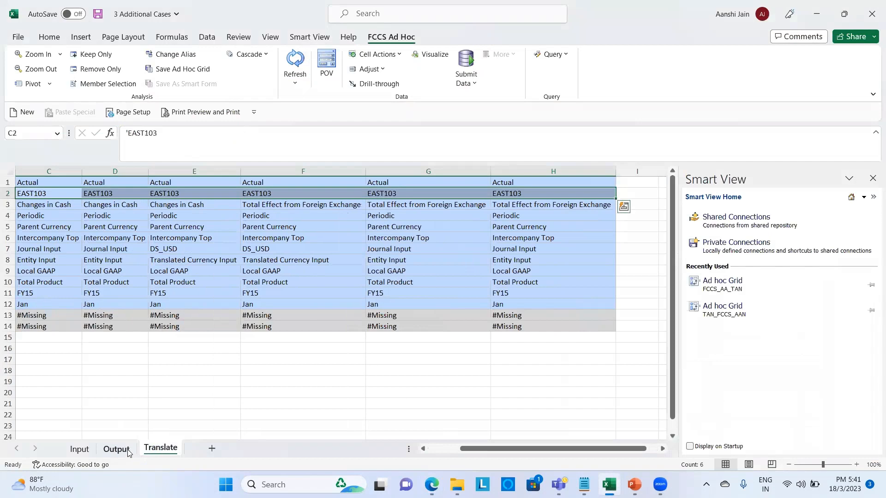
click(128, 453)
click(150, 450)
scroll(240, 384, left, 3)
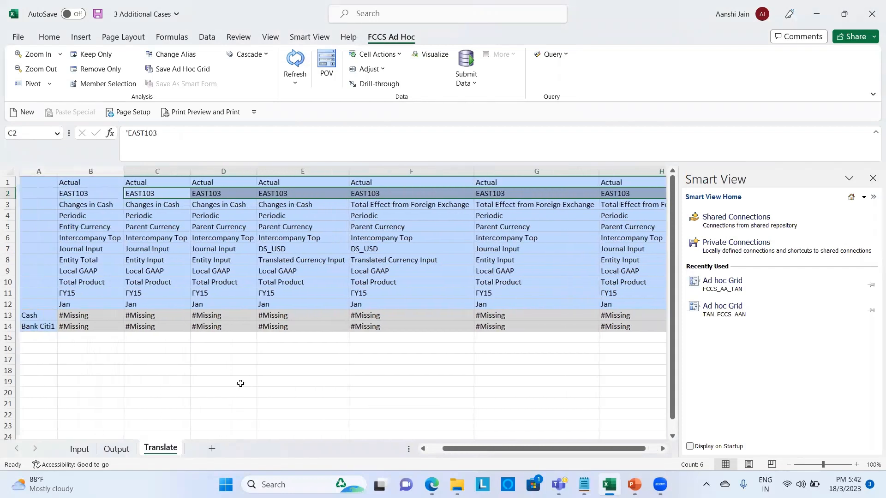
click(96, 195)
click(171, 135)
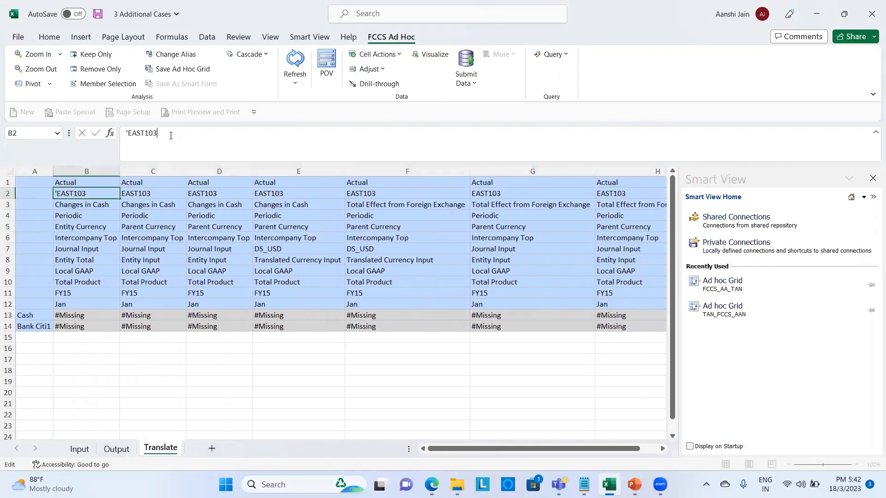
text(2)
key(Return)
- Copy EAST102 from B2 into C2 through H2
key(Up)
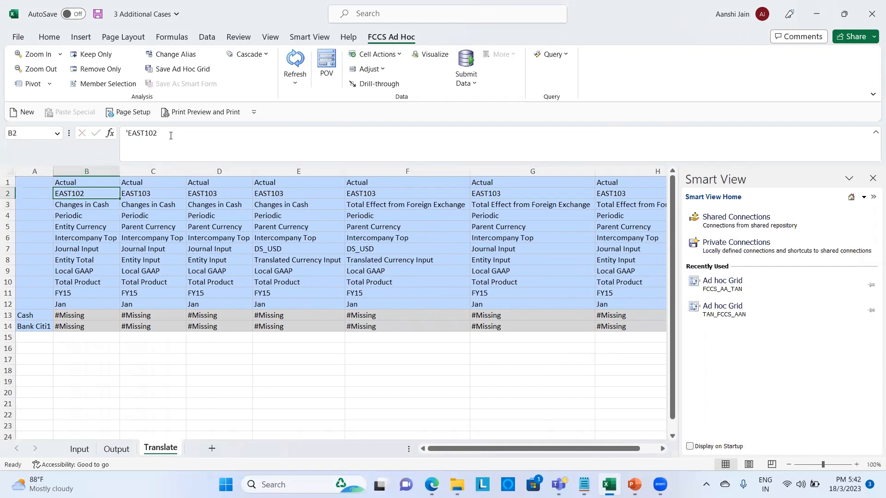
key(ctrl+c)
key(Right)
key(shift+Right)
key(shift+Right)
key(shift+Right)
key(shift+Right)
key(shift+Right)
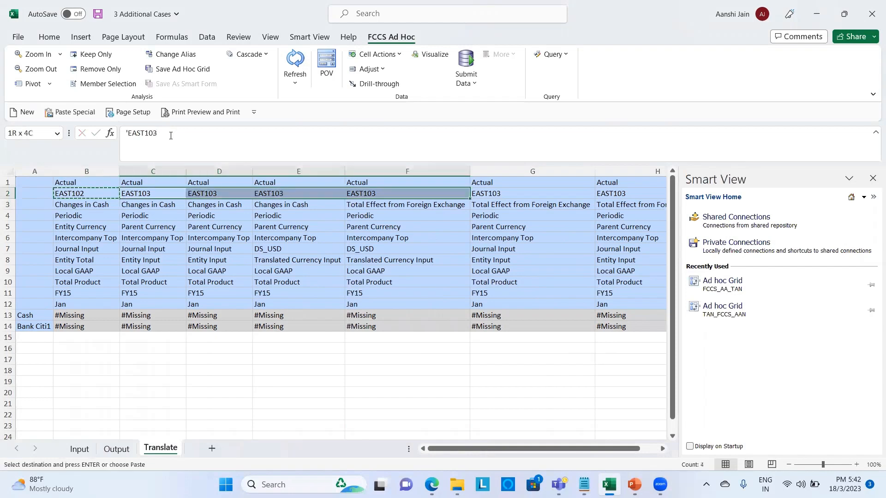
key(ctrl+v)
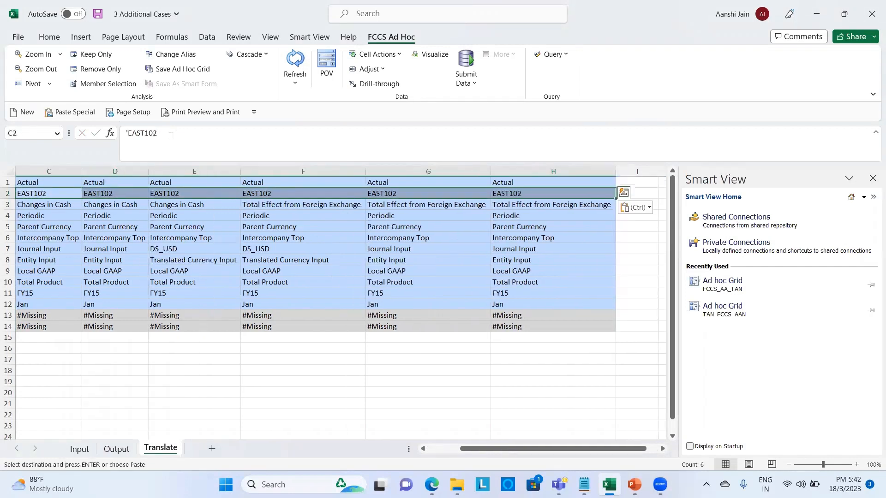
key(Escape)
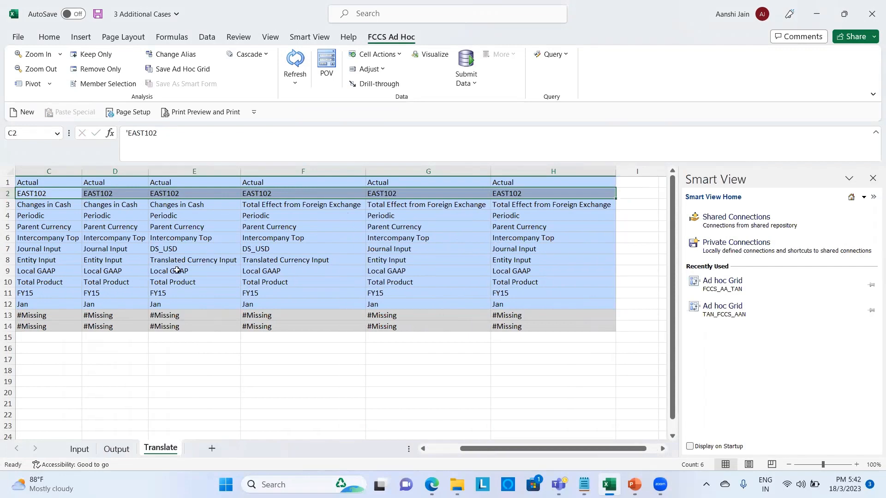
scroll(129, 249, left, 5)
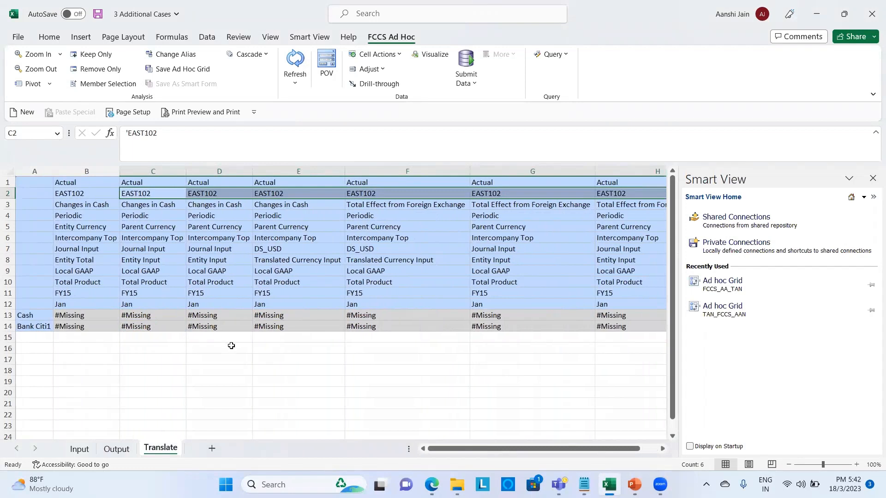
click(256, 369)
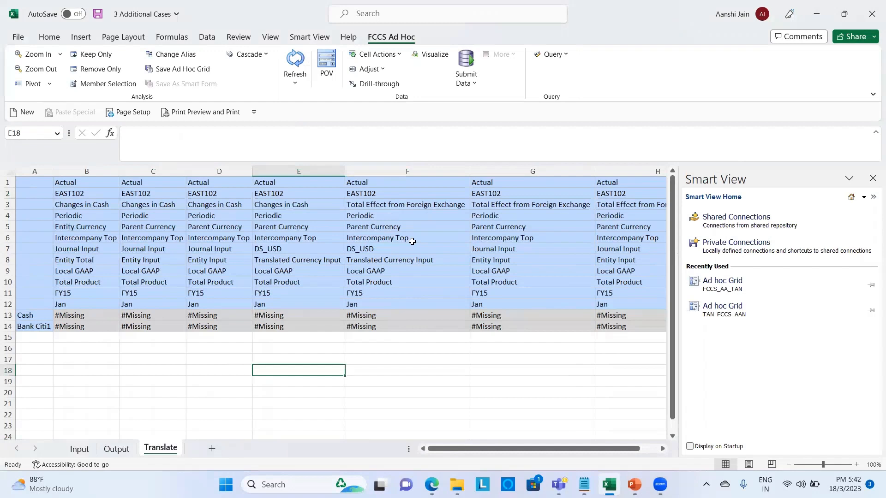
- Refresh the Translate grid so EAST102 shows Cash 1000, 500, 500 and 750
click(302, 247)
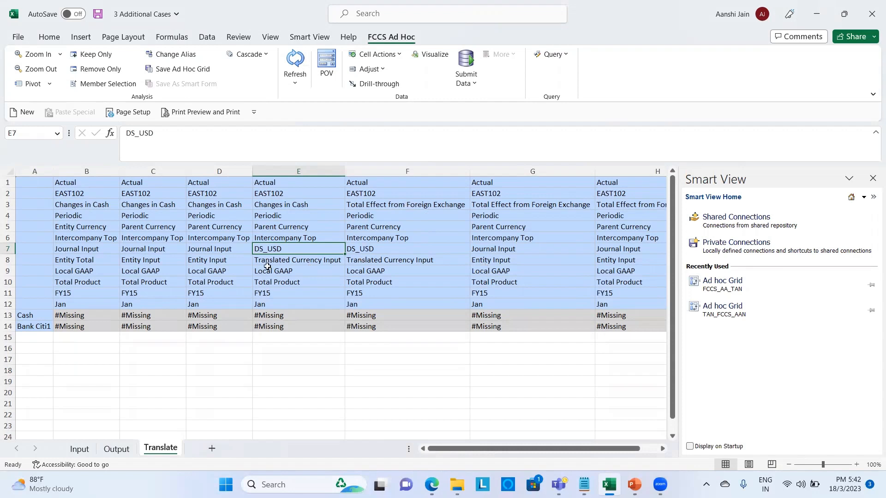
click(294, 65)
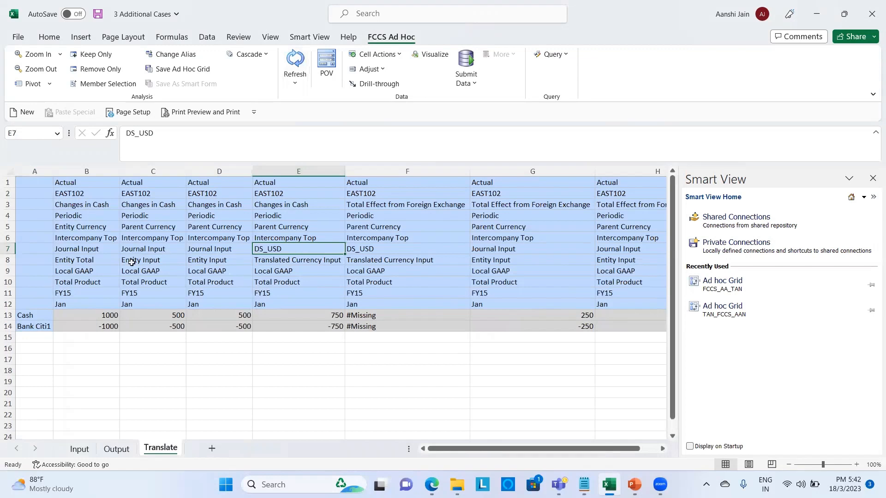
click(280, 224)
- Replace Parent Currency with USD_Reporting in cell E5
click(195, 135)
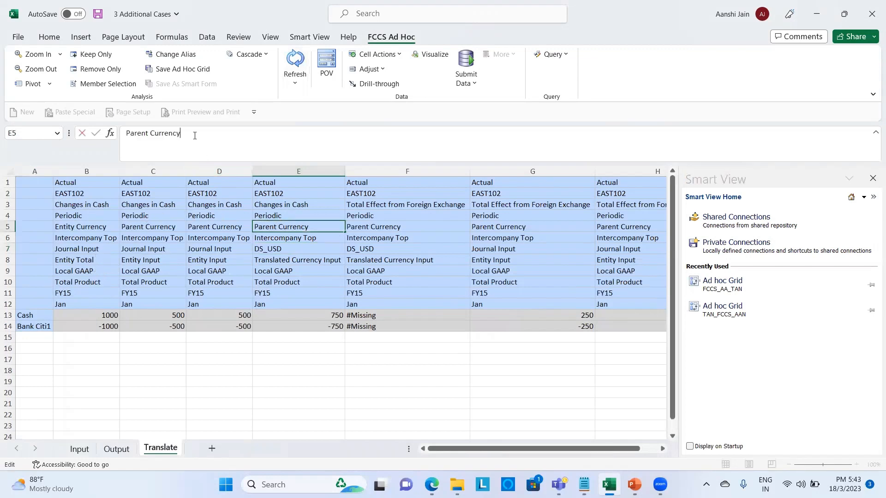
key(BackSpace)
key(BackSpace)
key(BackSpace)
key(BackSpace)
key(BackSpace)
key(BackSpace)
key(BackSpace)
key(BackSpace)
key(BackSpace)
key(BackSpace)
key(BackSpace)
key(BackSpace)
key(BackSpace)
text(U)
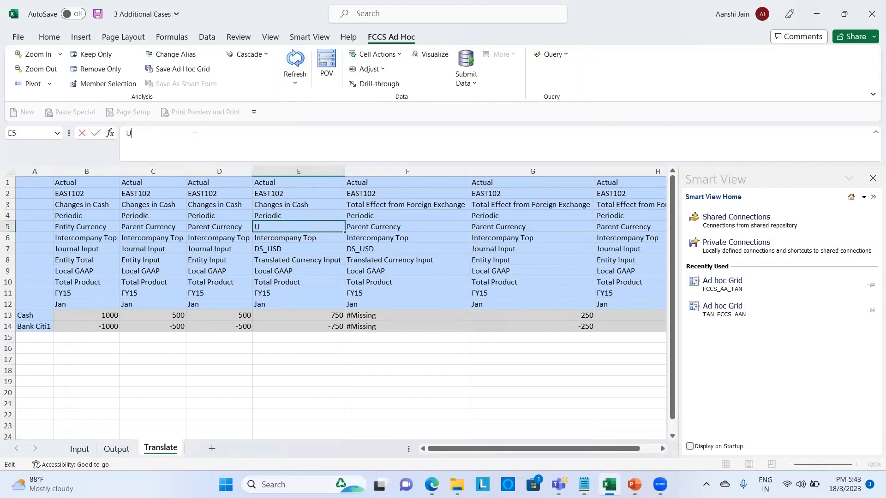
text(SD_Reporting)
key(Return)
- Copy USD_Reporting into F5 and refresh the grid to see the translated Cash values
key(Up)
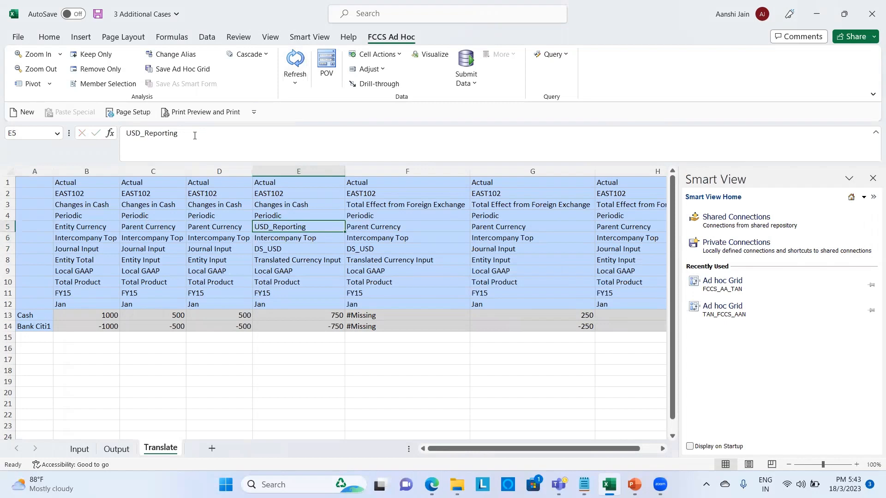
key(ctrl+c)
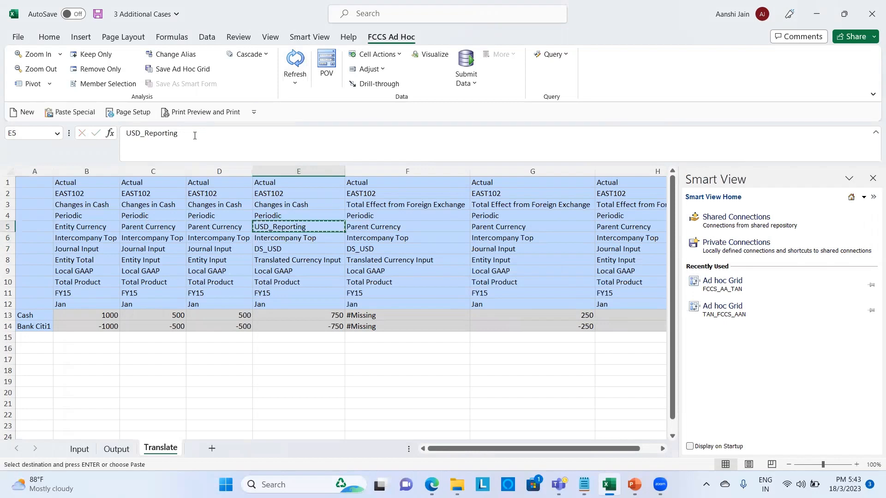
key(Right)
key(ctrl+v)
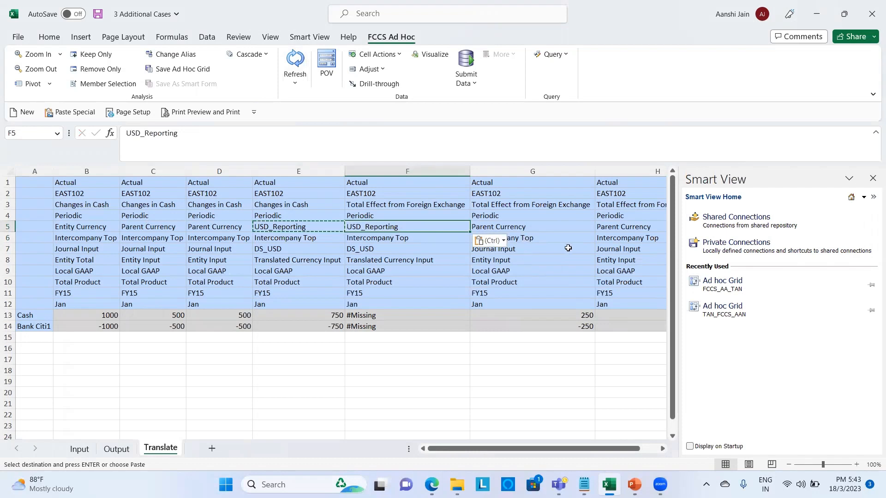
scroll(568, 248, right, 2)
key(Escape)
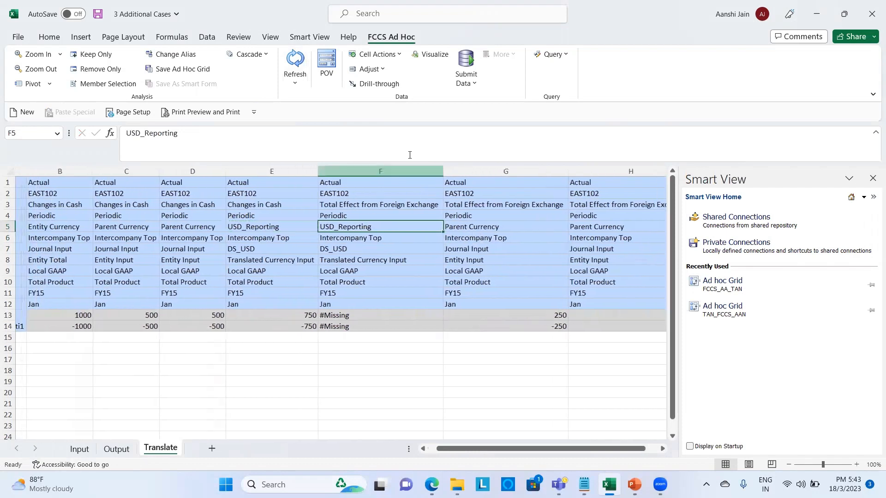
click(295, 60)
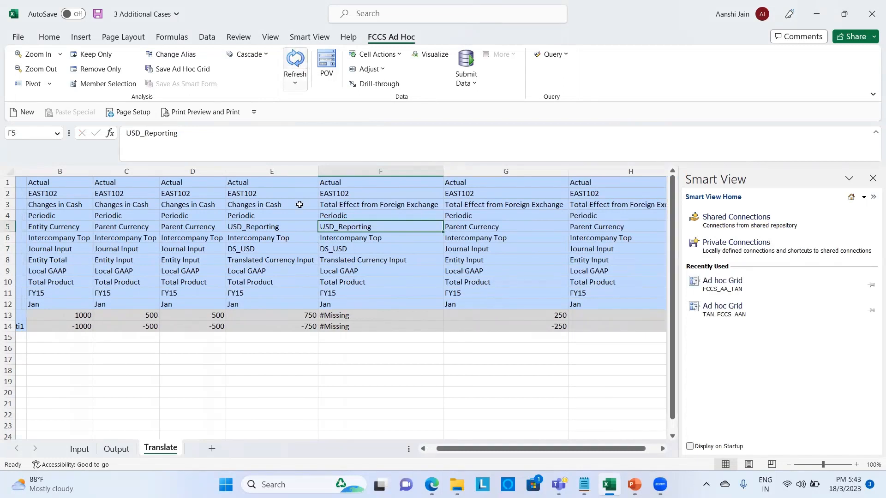
click(269, 224)
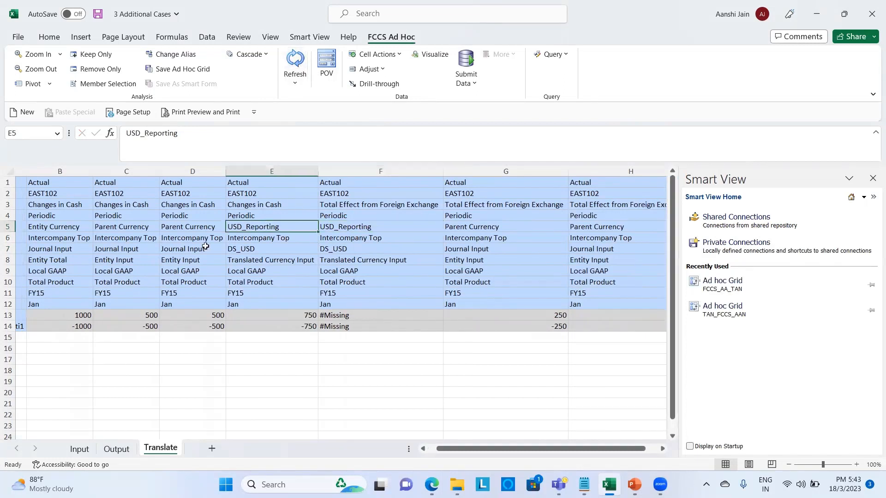
click(70, 315)
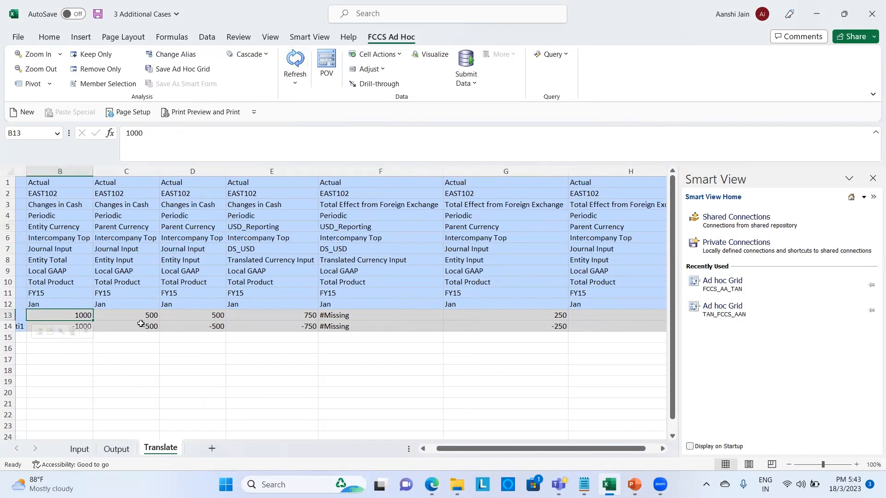
click(141, 319)
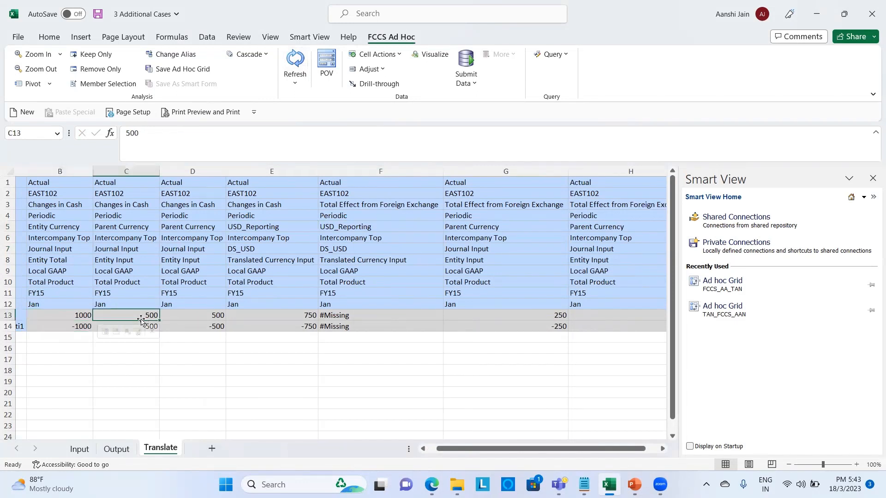
click(273, 315)
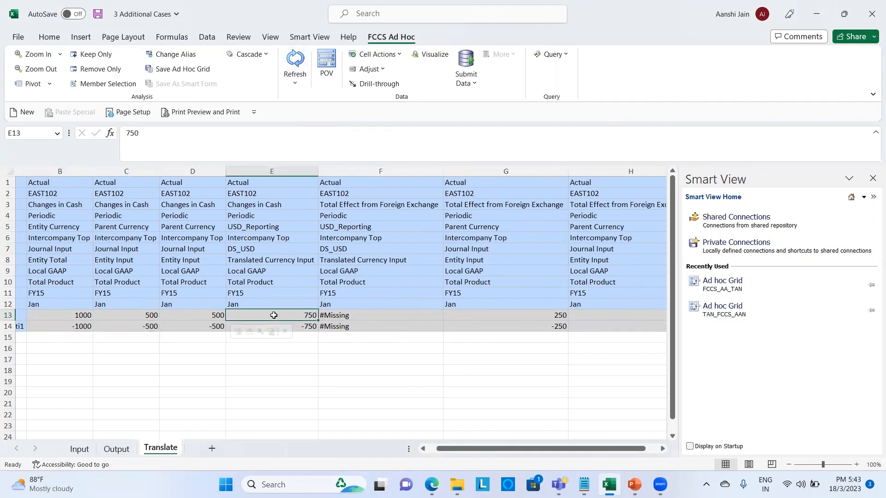
click(376, 206)
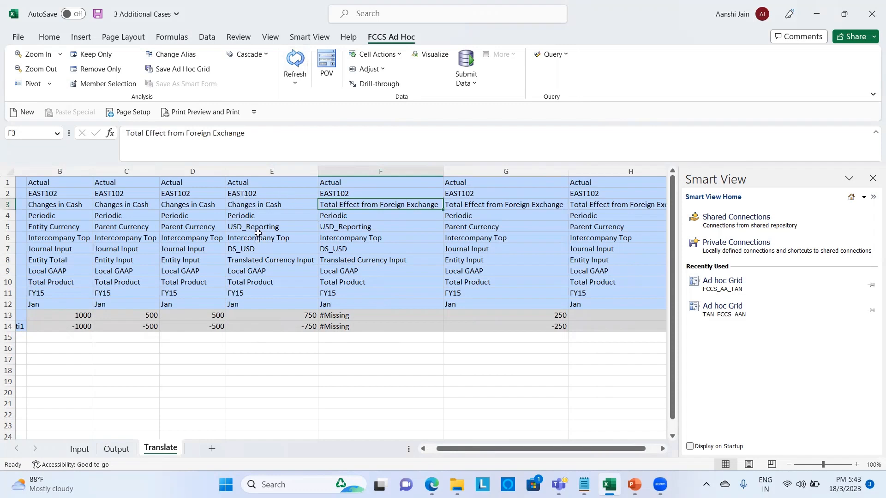
click(300, 319)
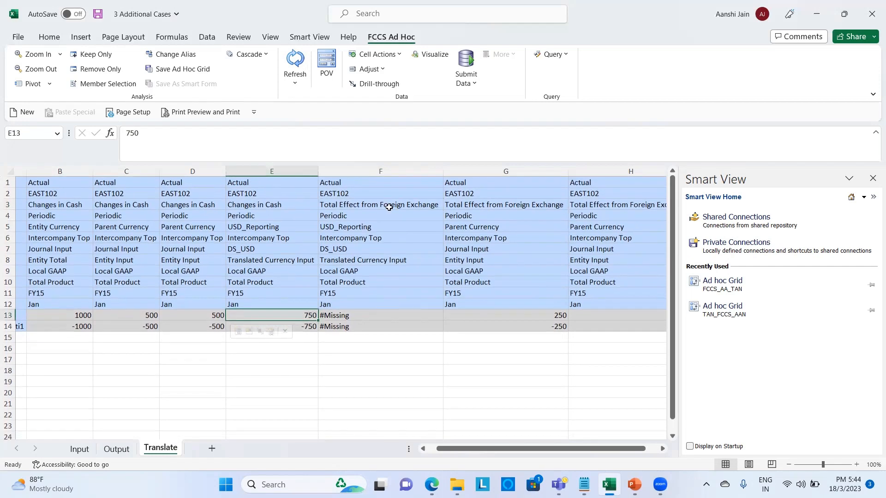
scroll(479, 243, right, 2)
scroll(479, 244, left, 3)
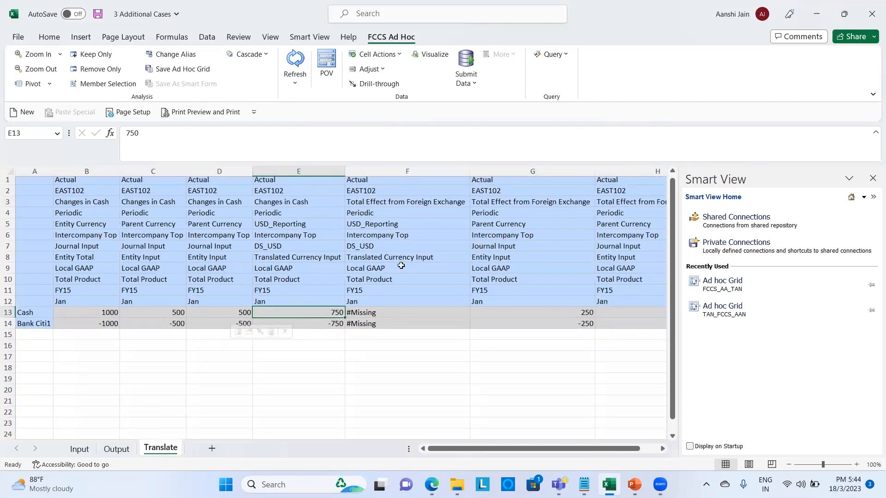
click(386, 312)
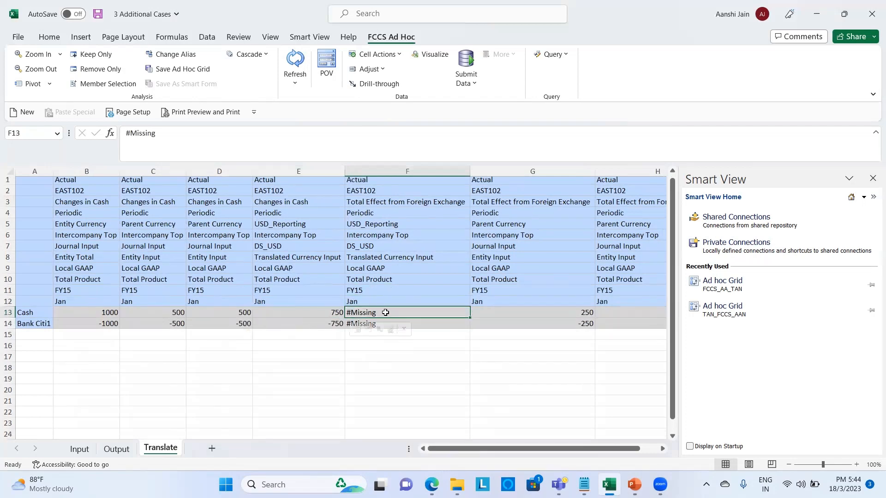
click(268, 224)
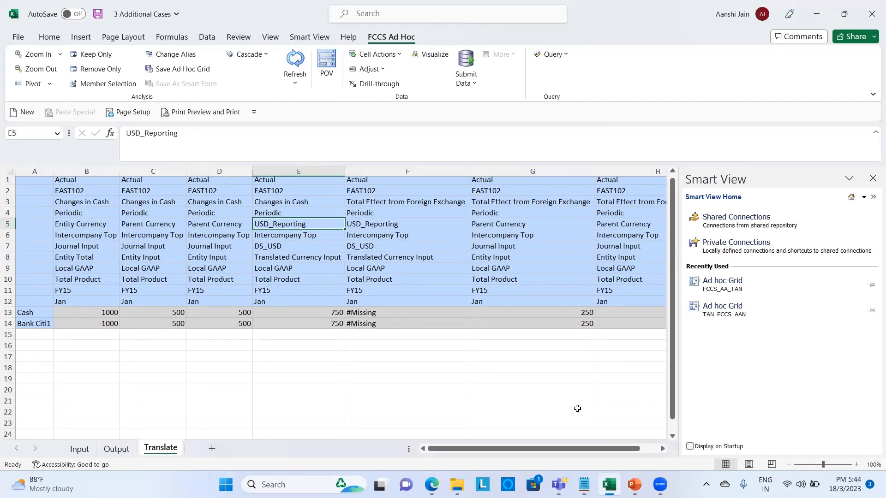
- Show slide 5, the closing Thank You slide, in PowerPoint
click(634, 485)
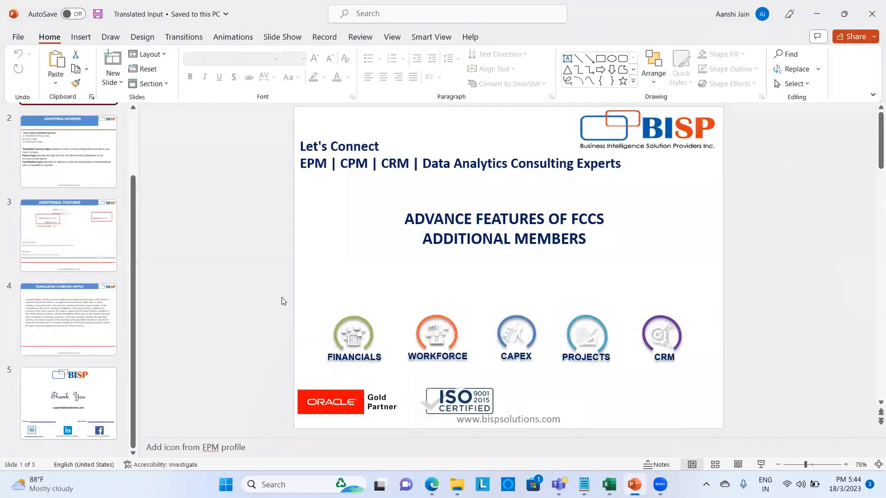
click(90, 383)
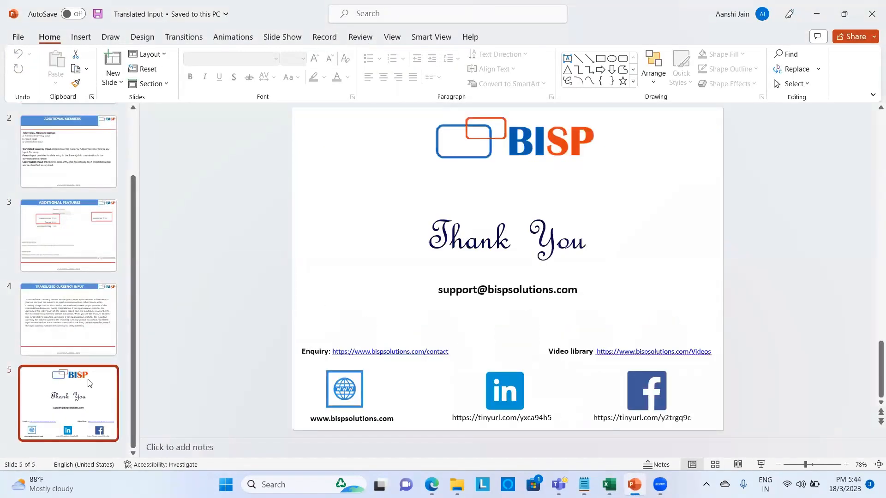